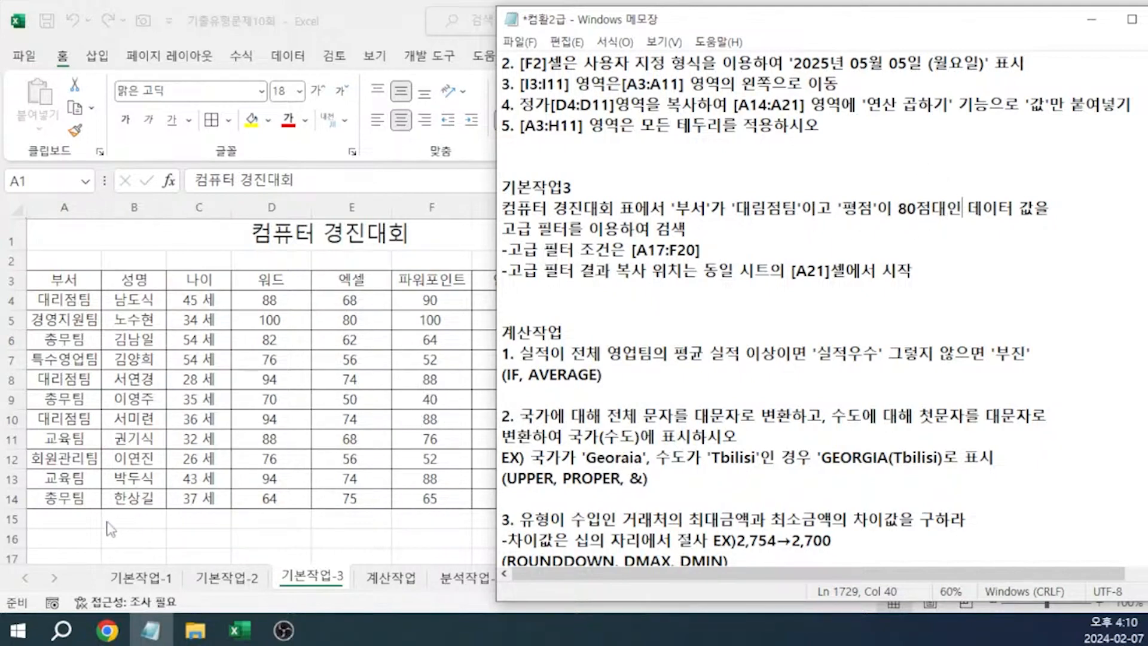
Copy the 부서 header into A17 and the 대리점팀 value into A18 of the 기본작업-3 sheet as filter criteria
left_click(82, 562)
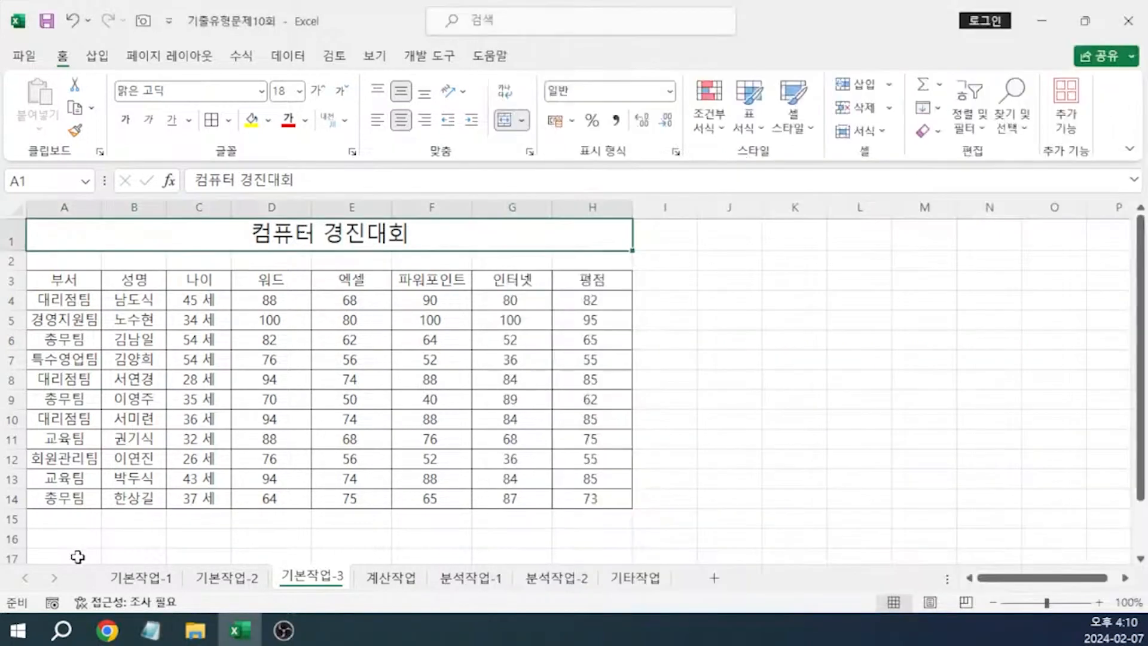
left_click(67, 279)
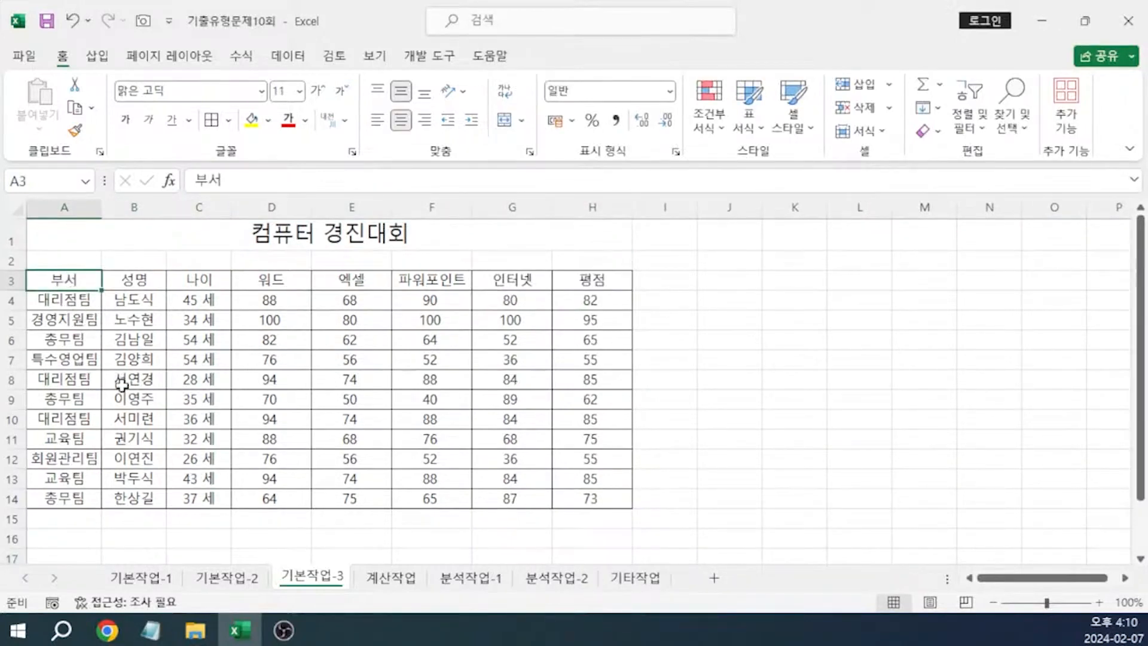
key("ctrl+c")
scroll(78, 287, "down", 3)
left_click(64, 387)
key("ctrl+v")
left_click(85, 250)
key("ctrl+c")
left_click(66, 412)
key("ctrl+v")
Copy the 평점 header into B17 and enter the condition >=80 in B18
scroll(346, 405, "up", 2)
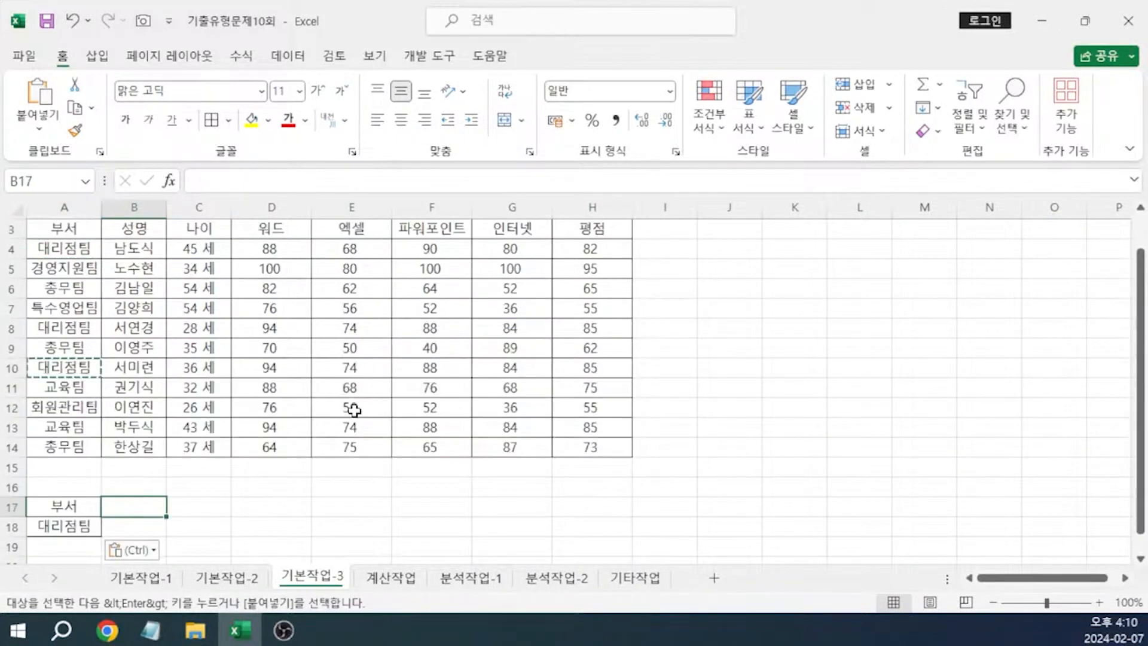
left_click(595, 230)
key("ctrl+c")
left_click(134, 505)
key("ctrl+v")
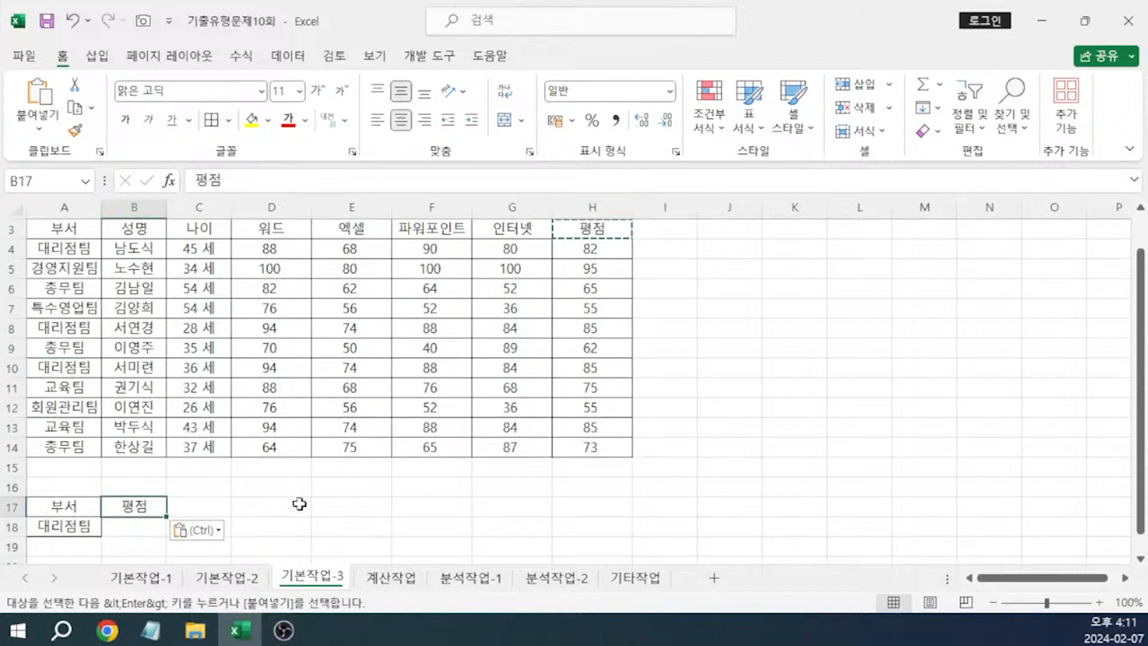
key("Down")
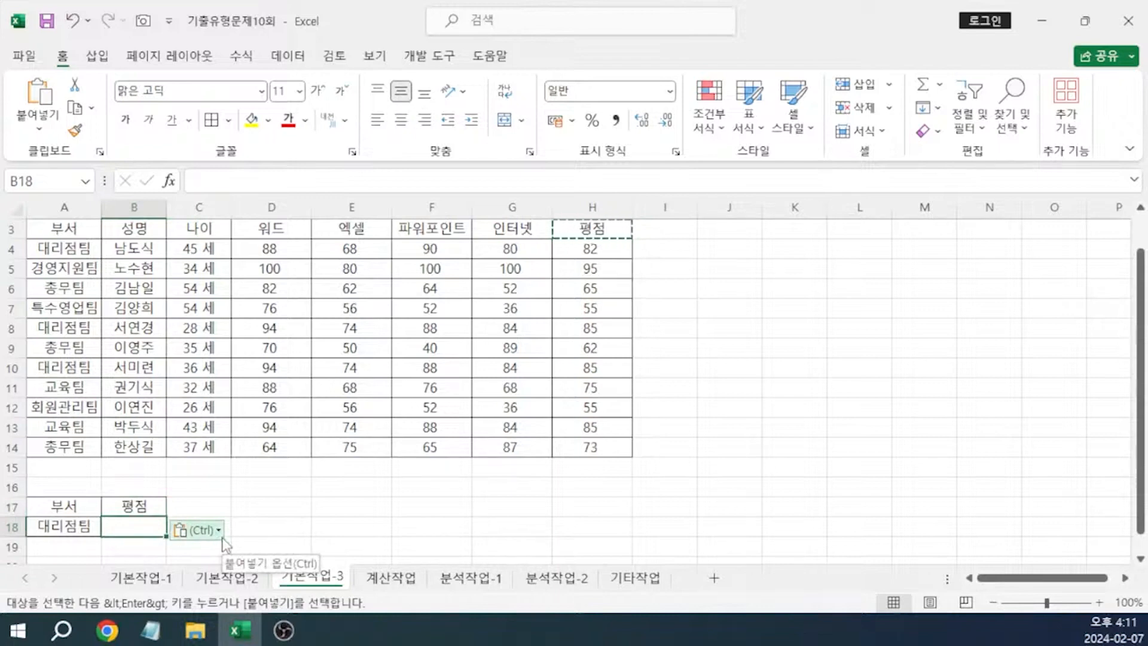
type(">=")
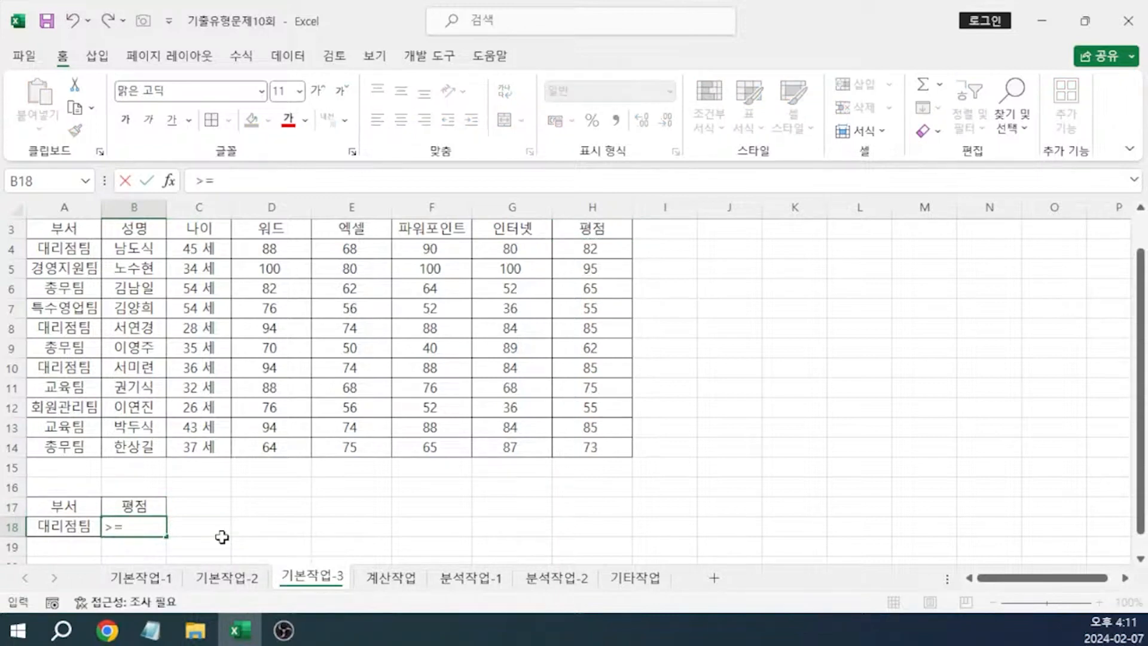
type("80")
key("Return")
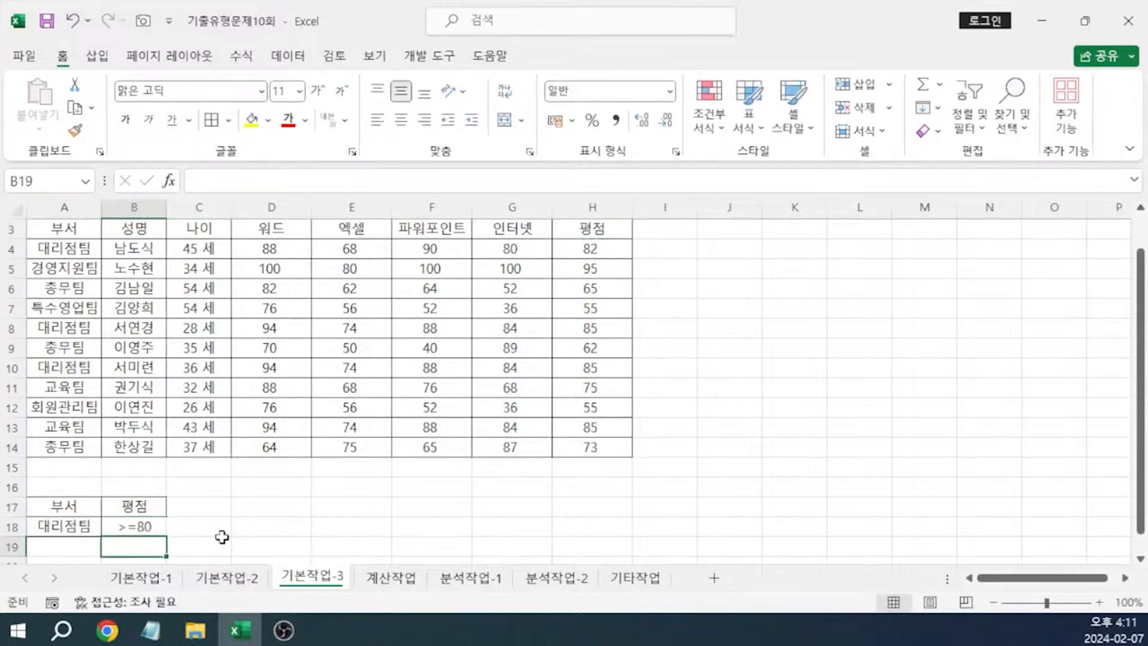
Copy the 평점 header from H3 into C17 for a second score condition
key("Right")
key("Up")
key("Up")
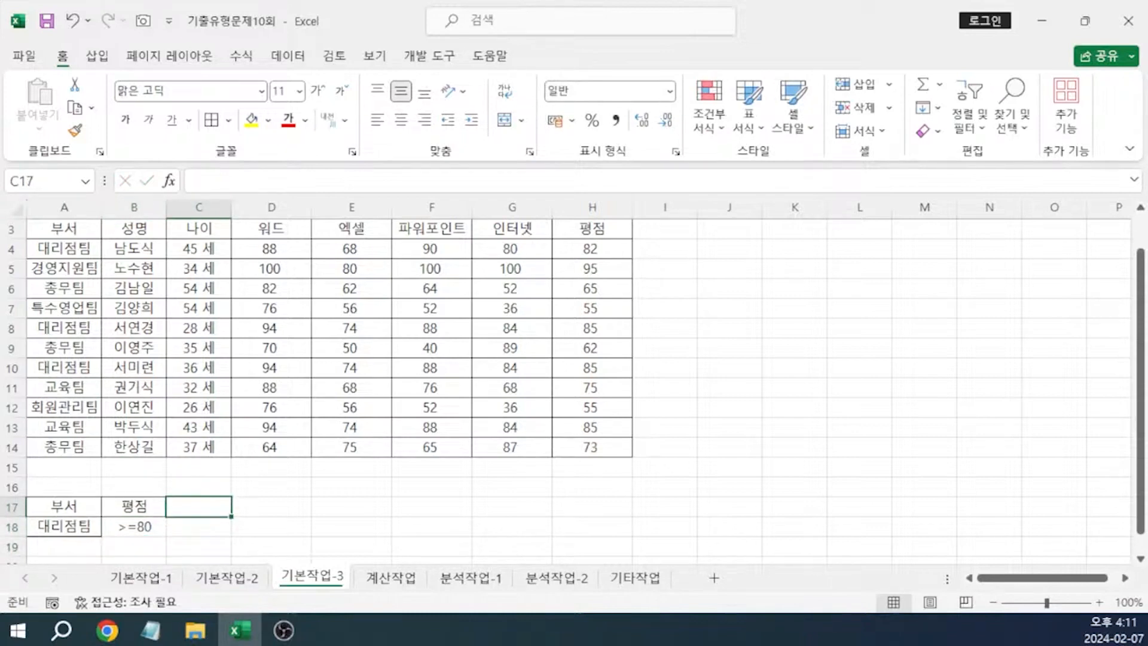
left_click(615, 232)
key("ctrl+c")
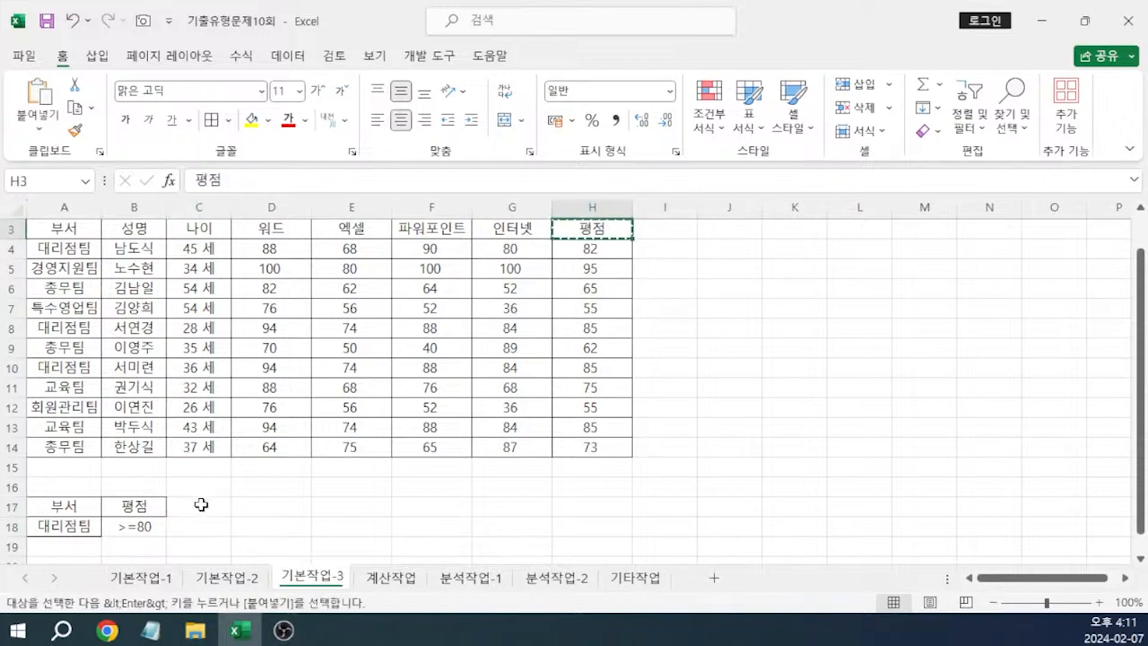
left_click(199, 507)
key("ctrl+v")
Enter the condition <90 under the second 평점 header in C18
left_click(204, 526)
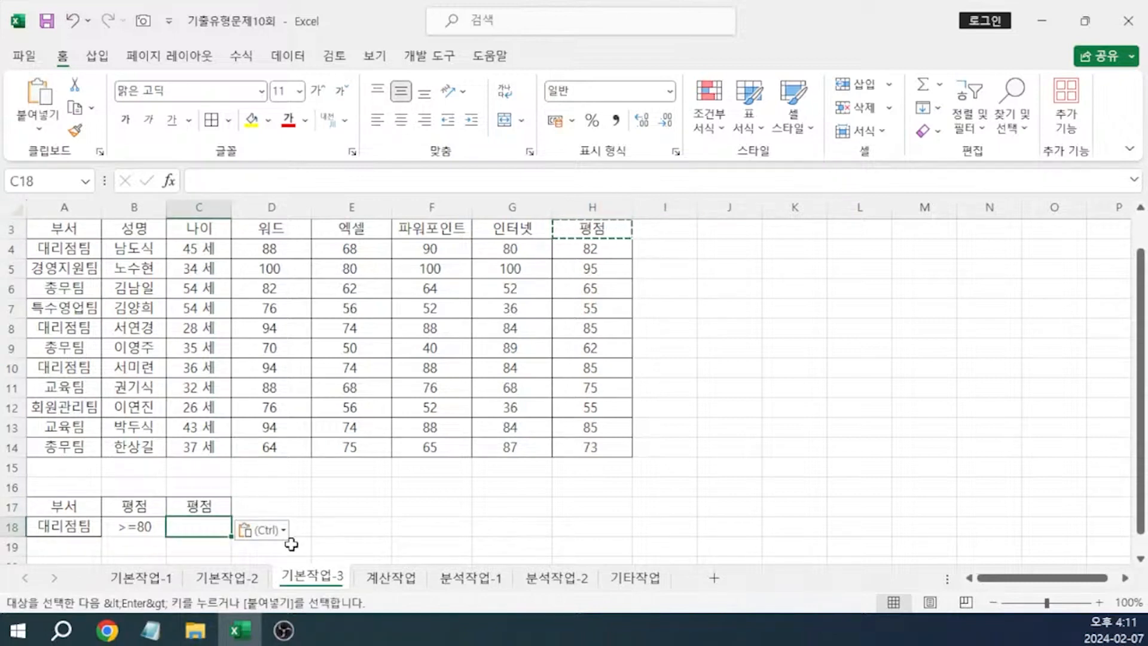
type("<=80")
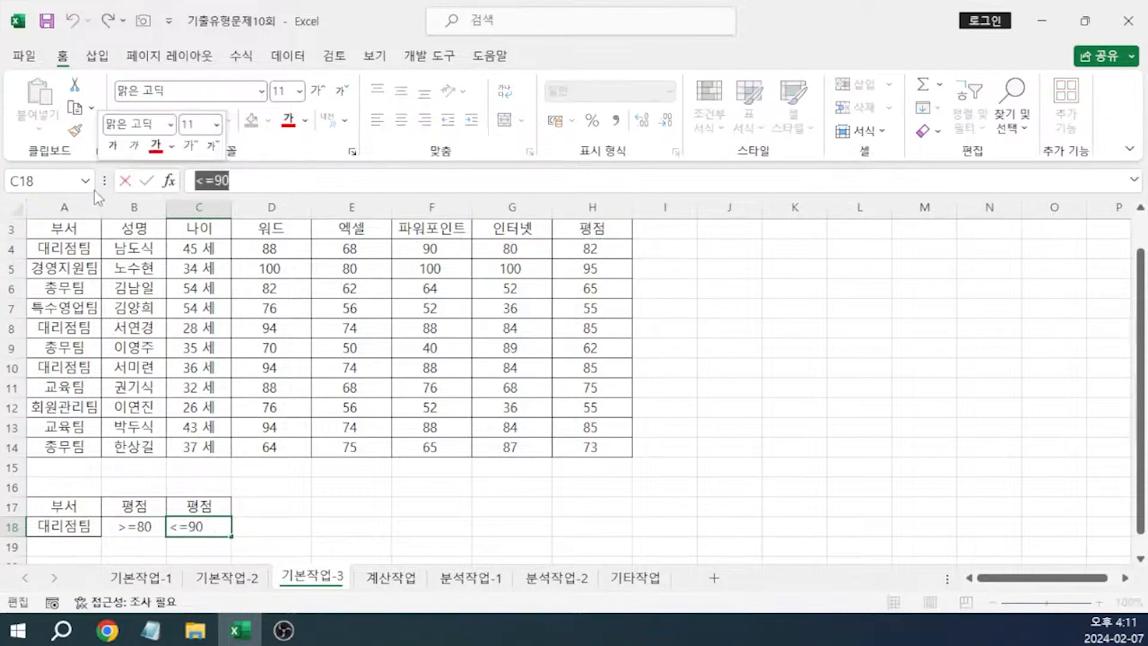
key("BackSpace")
key("BackSpace")
key("BackSpace")
type("90")
key("Return")
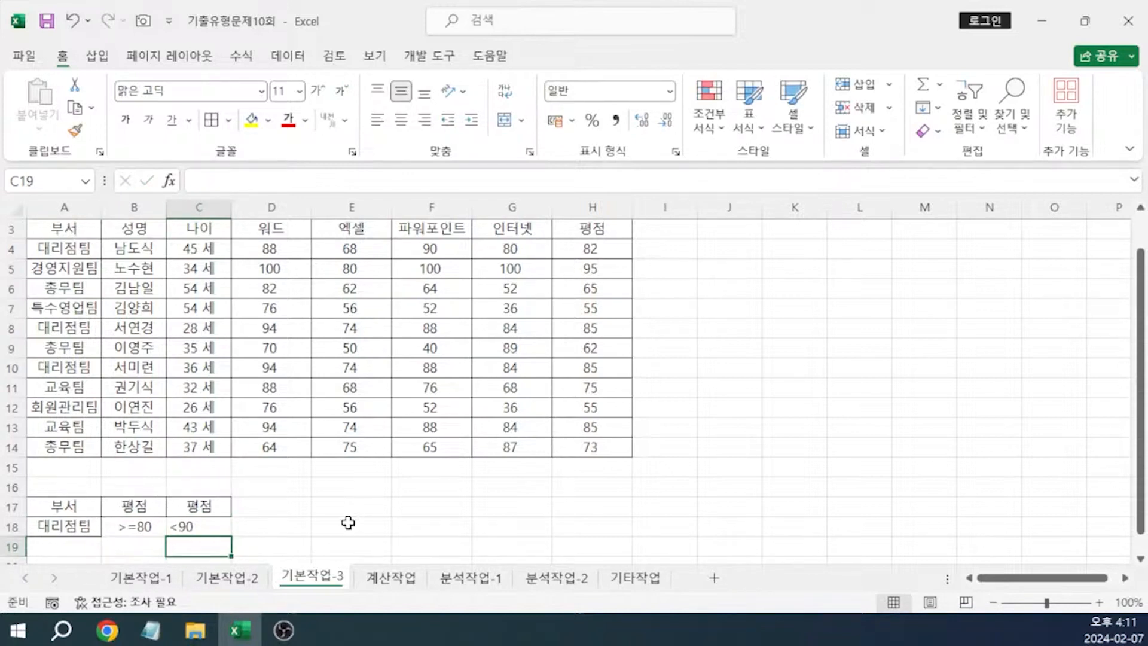
Start an Advanced Filter with the contest table A3:H14 as its list range
left_click(339, 543)
scroll(297, 505, "up", 1)
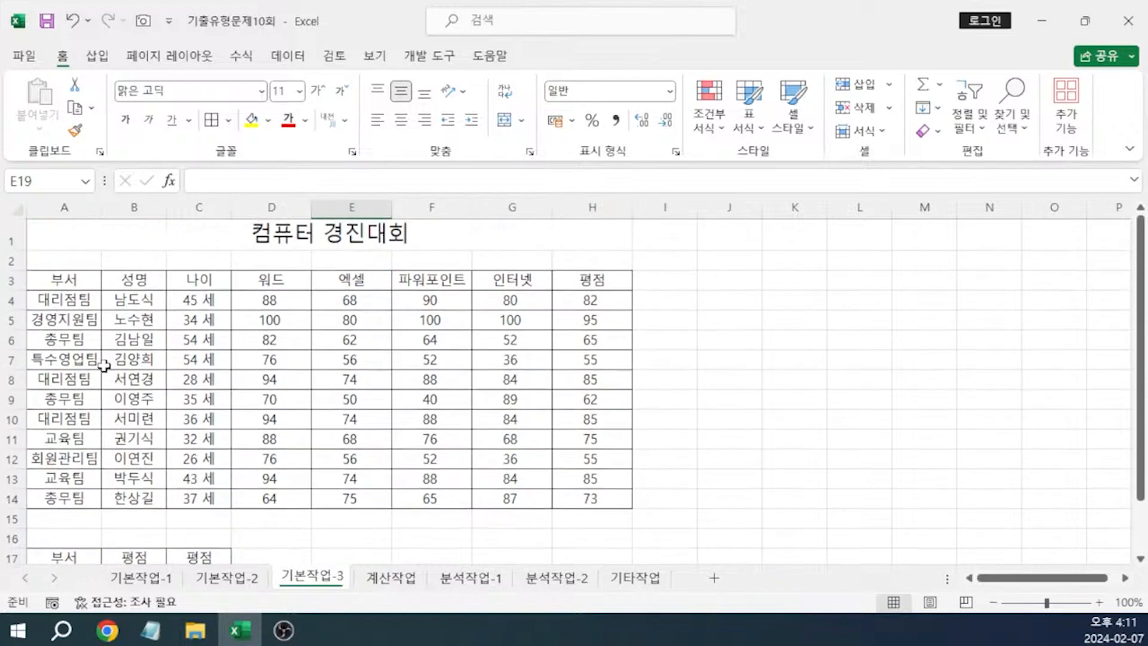
left_click(76, 286)
key("ctrl+a")
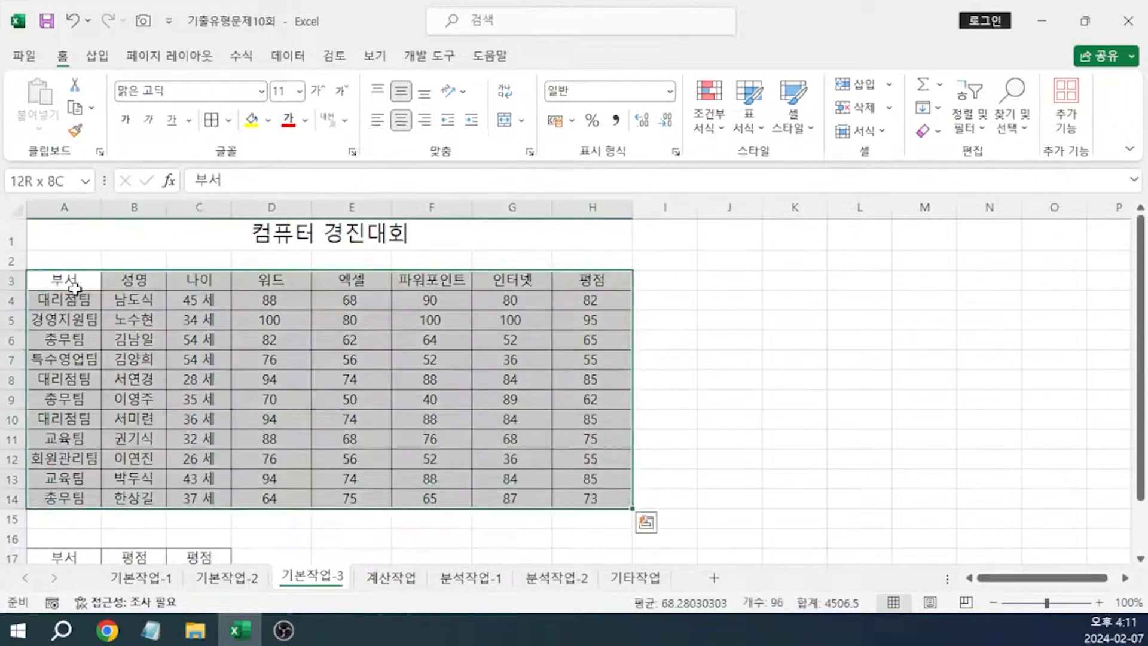
left_click(285, 57)
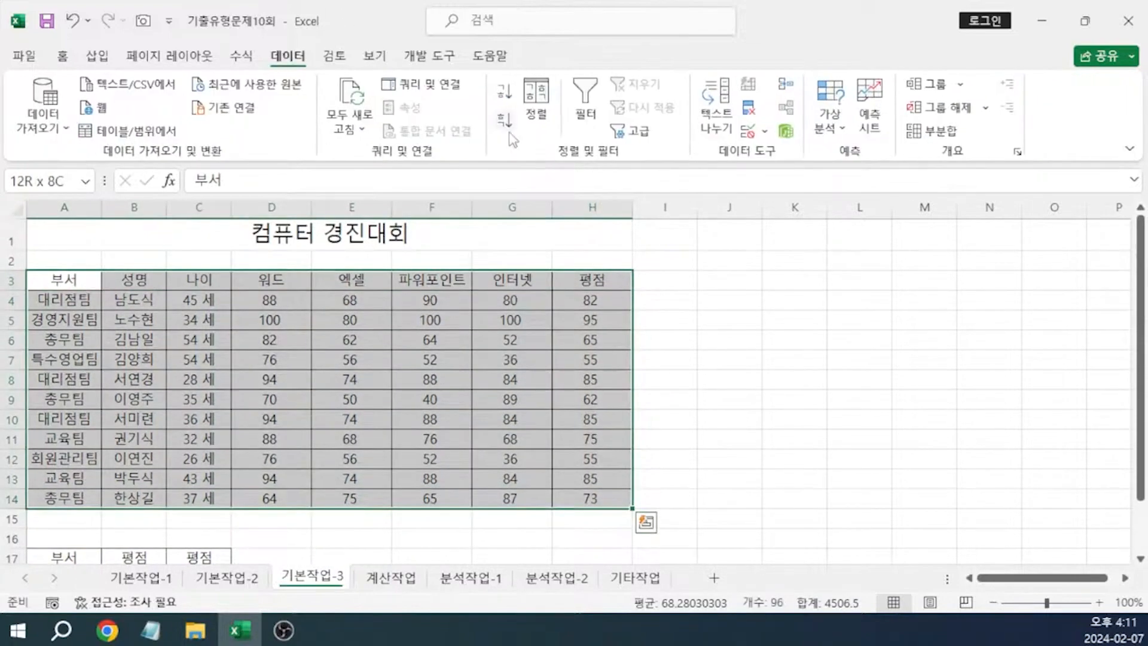
left_click(641, 135)
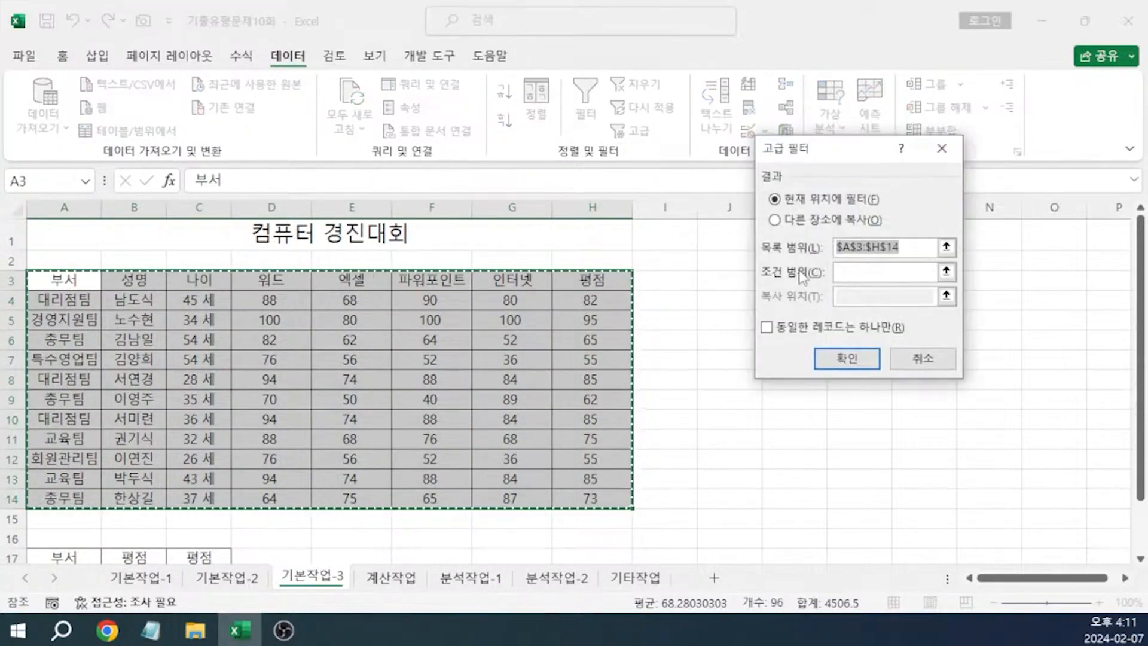
Set the criteria range to A17:C18, choose copying to another location starting at A21, and run the Advanced Filter
scroll(399, 340, "down", 2)
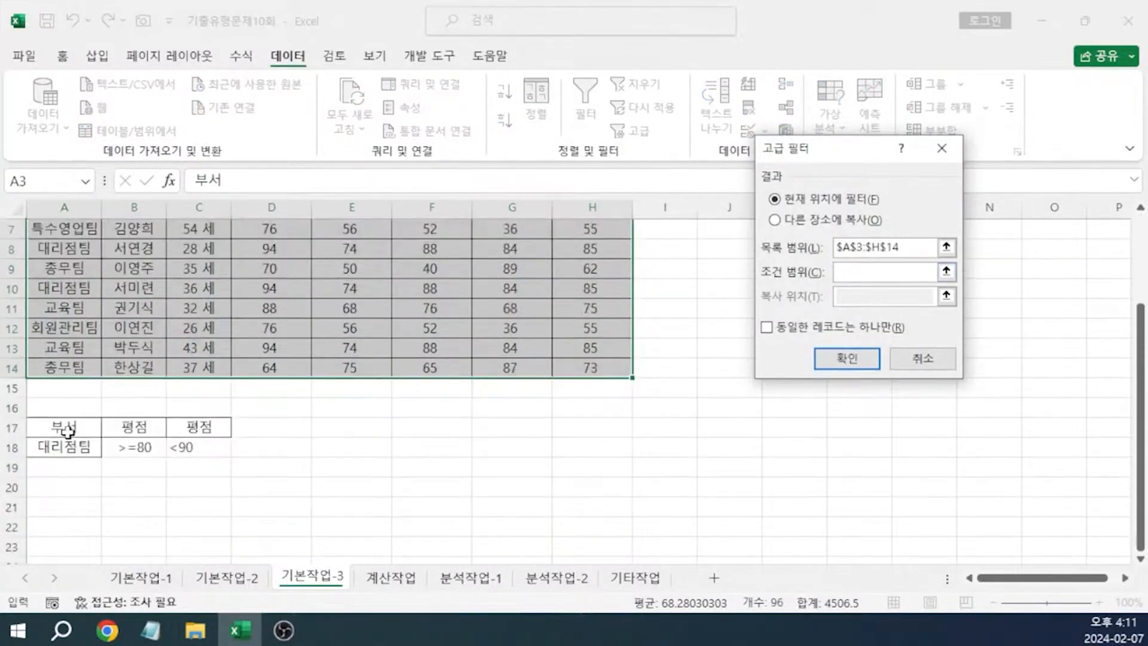
left_click_drag(66, 431, 190, 449)
left_click(774, 220)
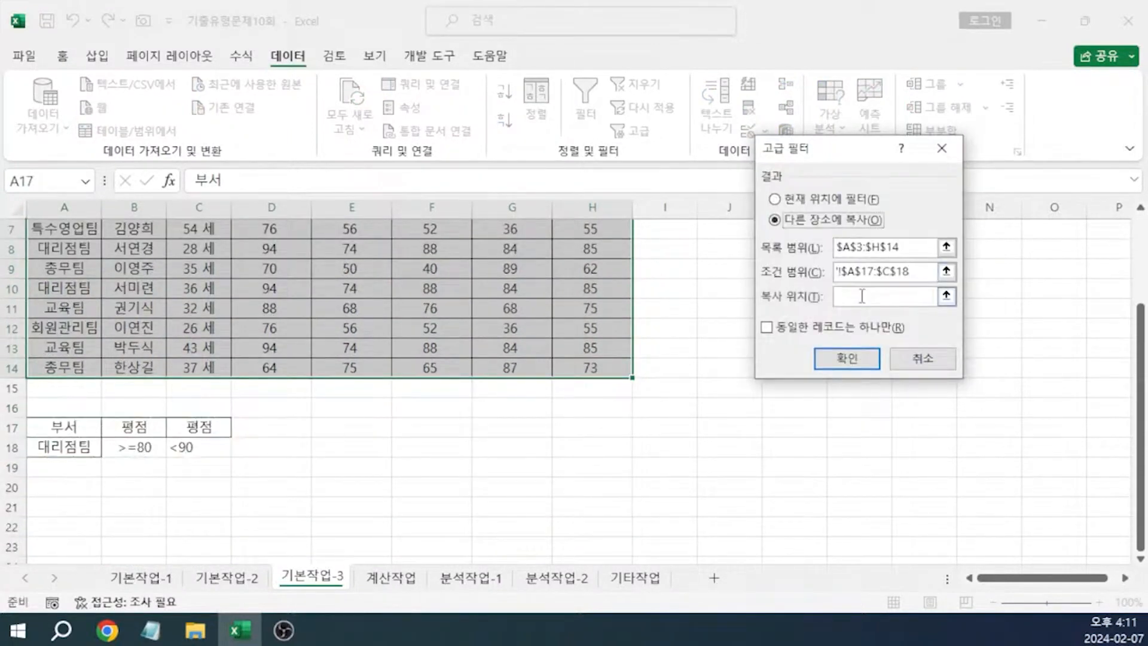
left_click(861, 296)
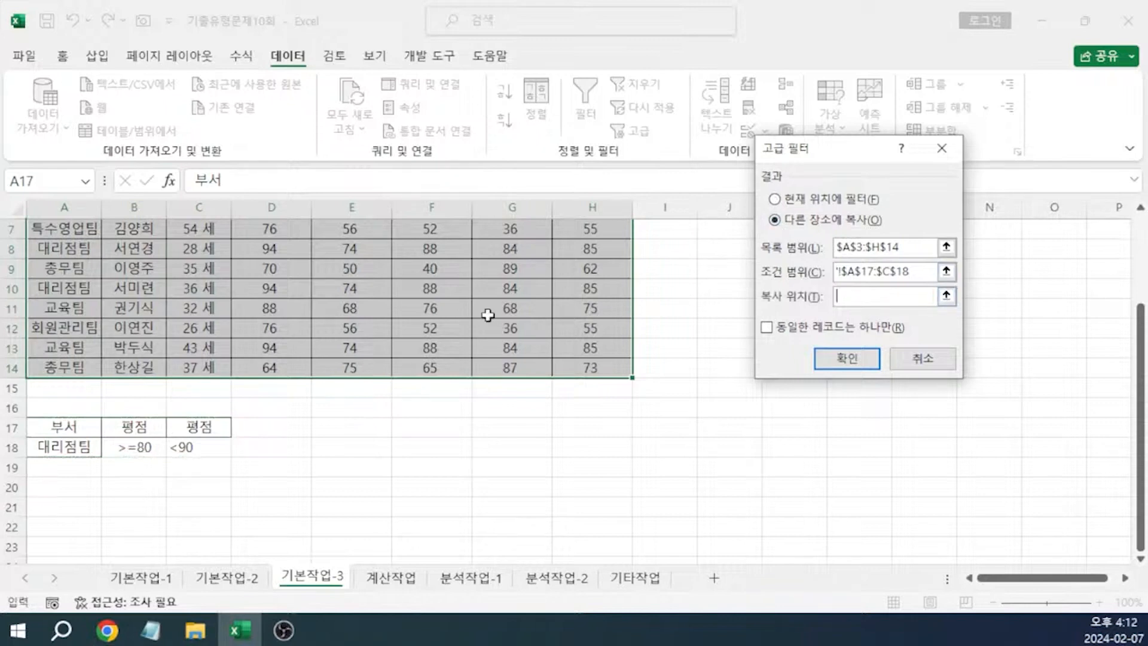
left_click(62, 511)
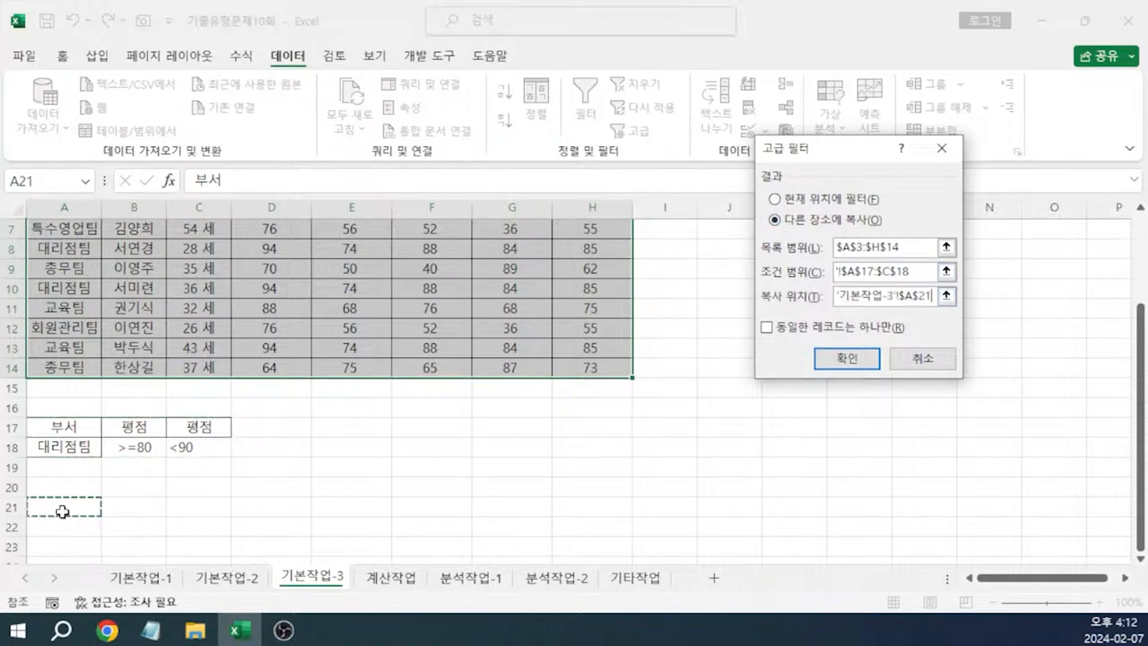
left_click(829, 361)
scroll(604, 384, "down", 2)
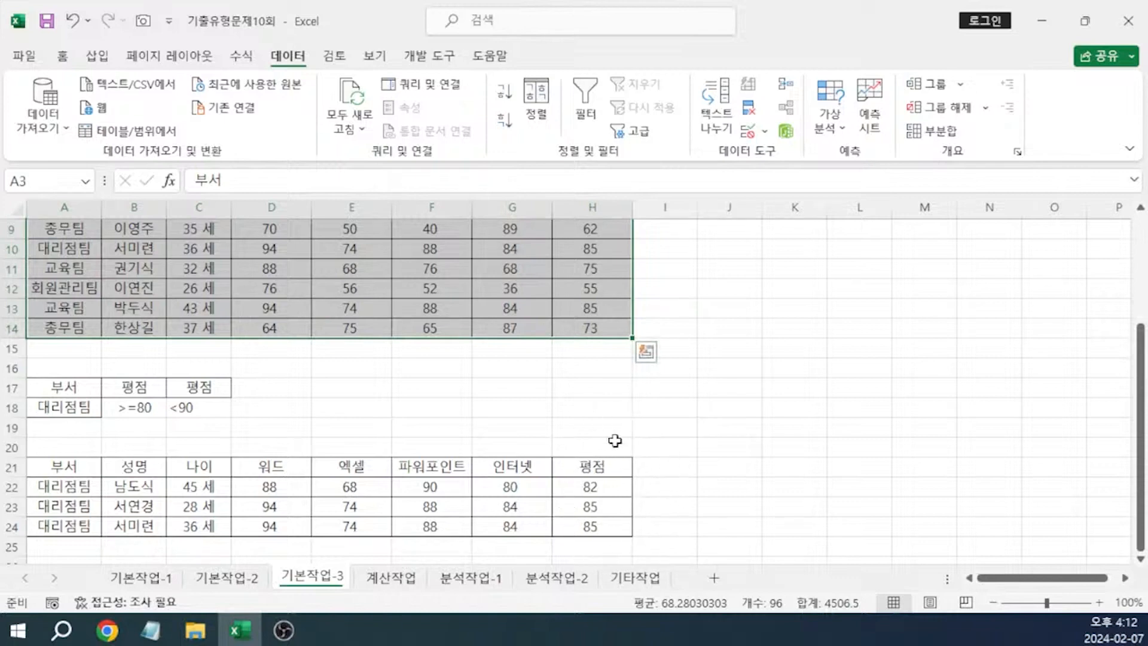
Open the 계산작업 sheet, check the calculation tasks in Notepad, and calculate the average of C3:C9 in C10
left_click(394, 577)
key("alt+Tab")
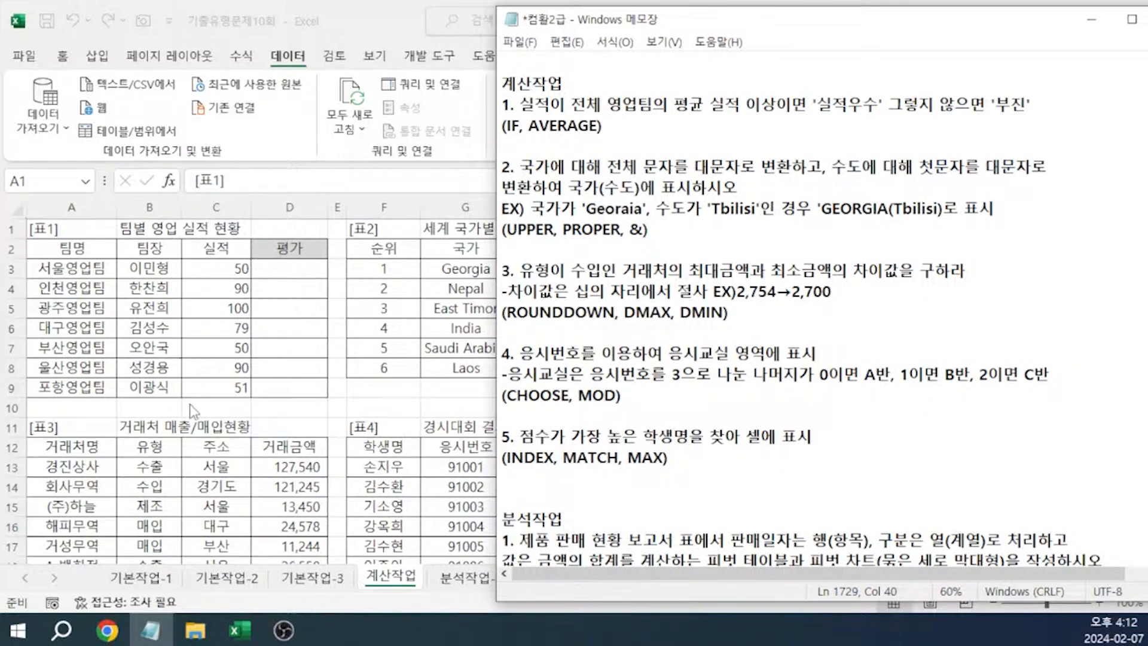
left_click(211, 412)
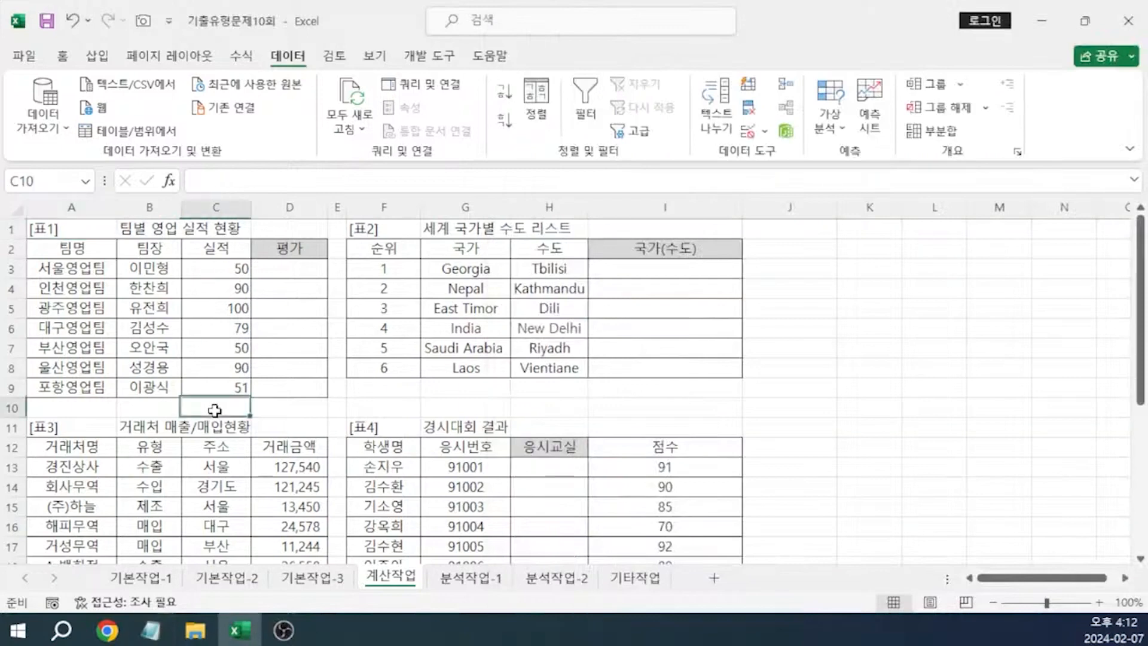
type("=AVERAGE(")
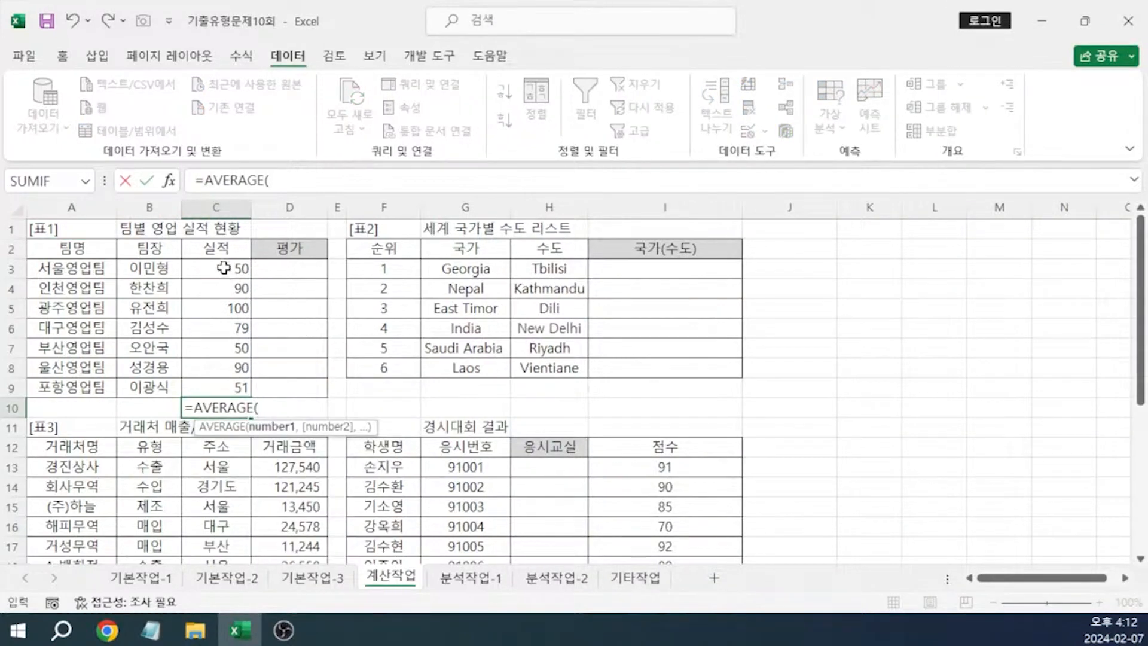
left_click_drag(222, 269, 224, 386)
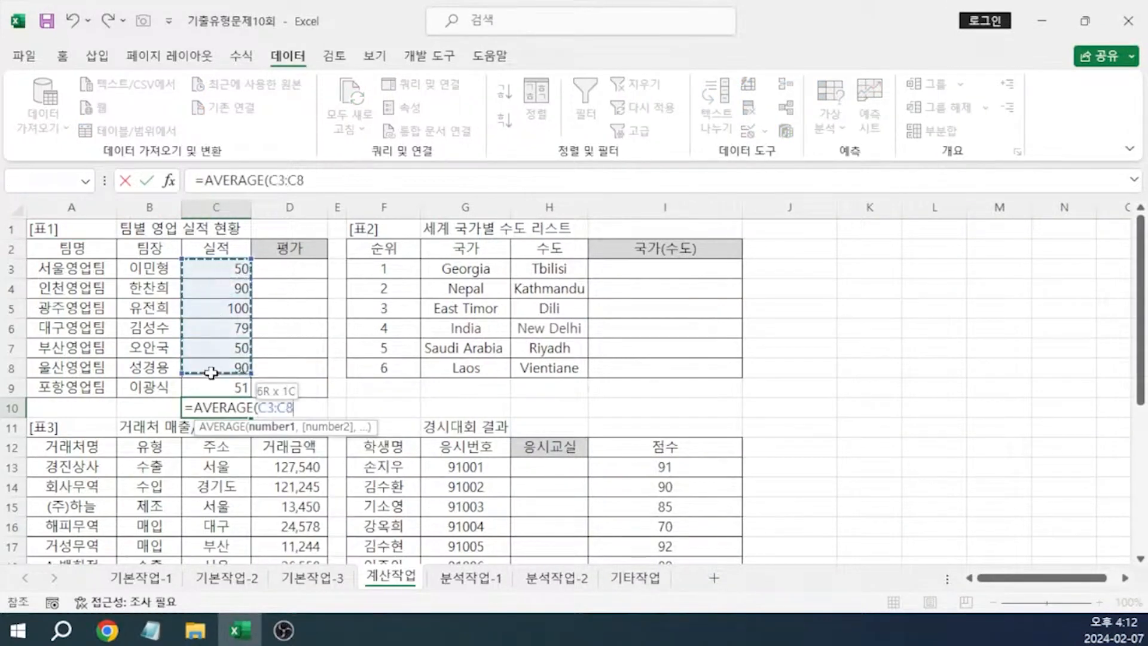
key("Return")
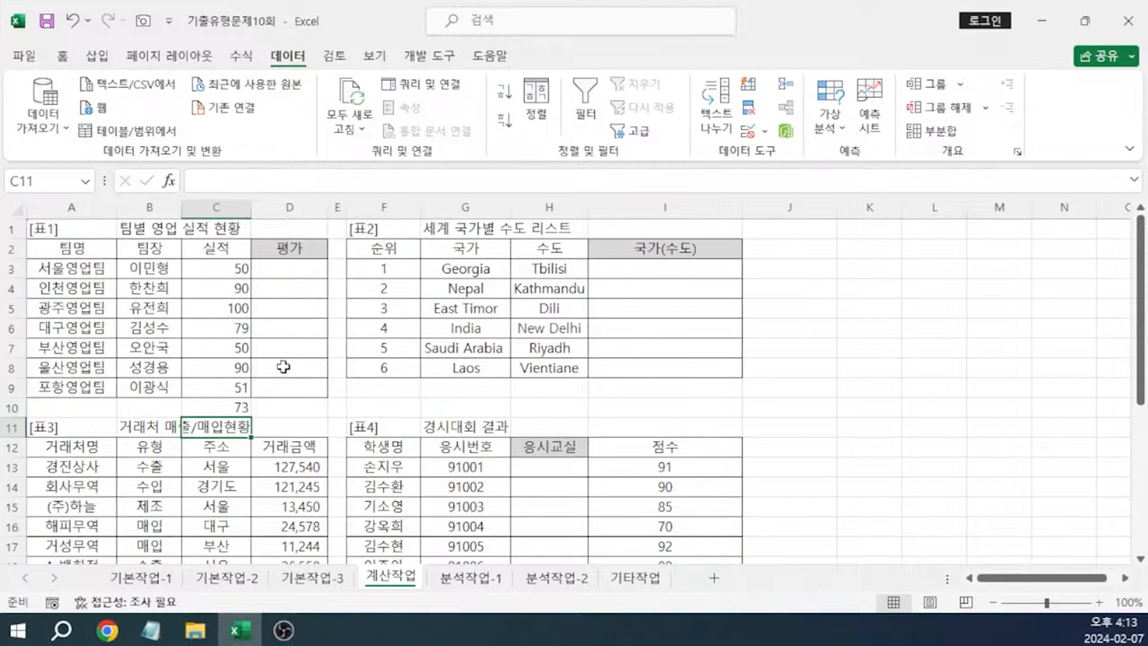
left_click(235, 410)
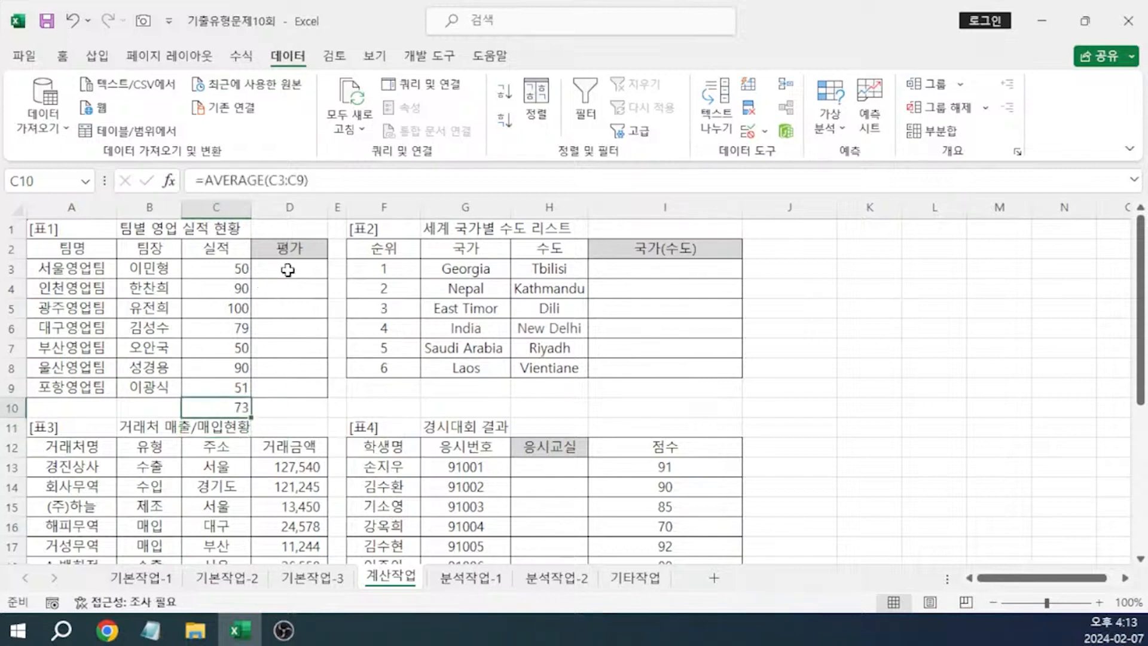
Start an IF formula in D3 that tests whether C3 is at least the average of the absolute range: C3>=AVERAGE($C$3:$C$9)
left_click(289, 268)
left_click(301, 180)
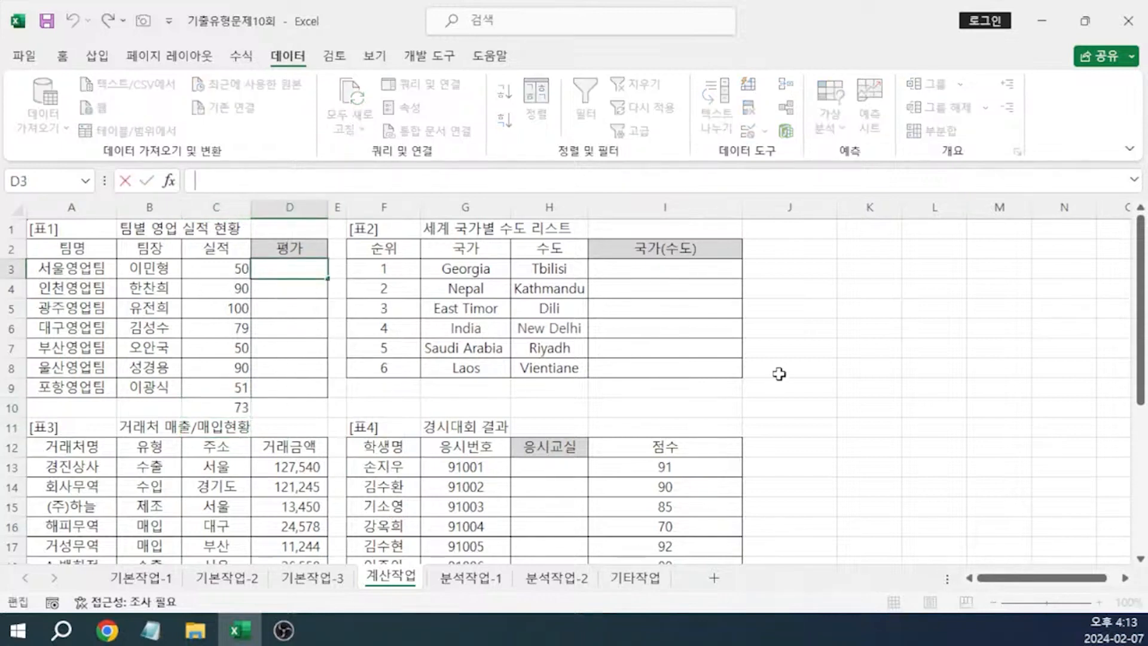
type("=IF")
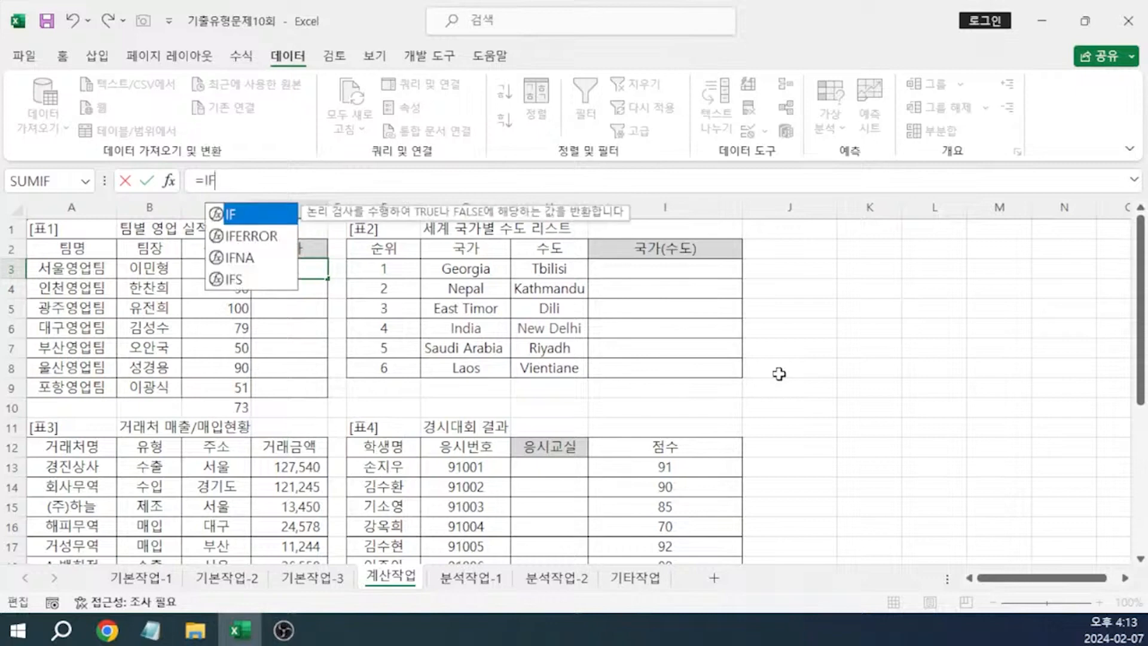
type("(")
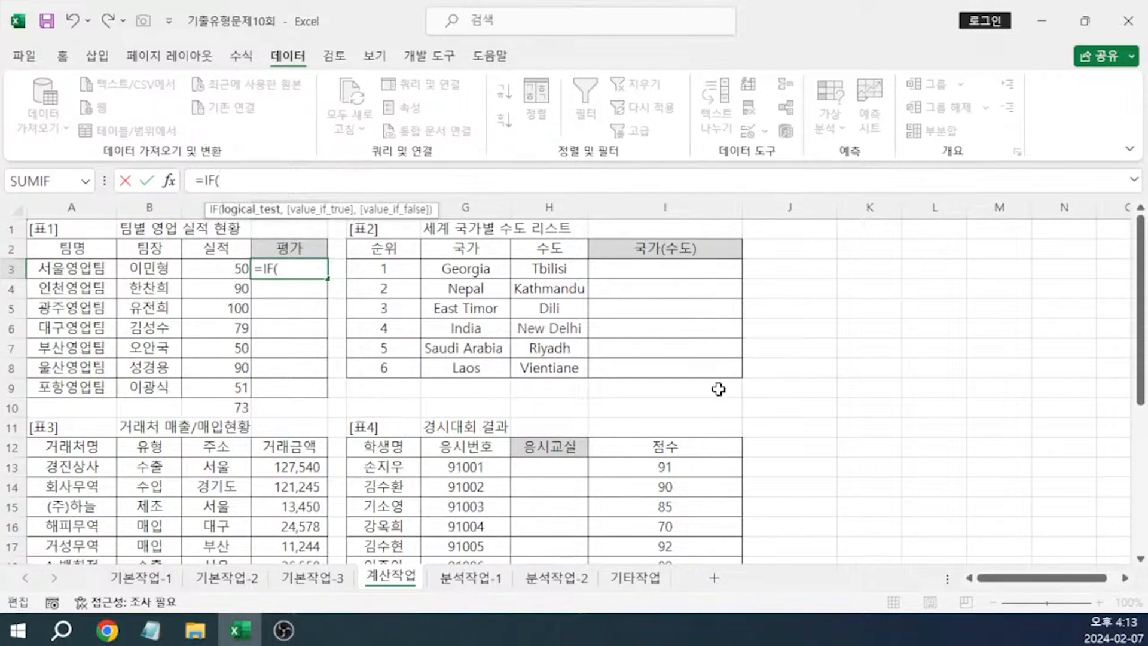
left_click(227, 272)
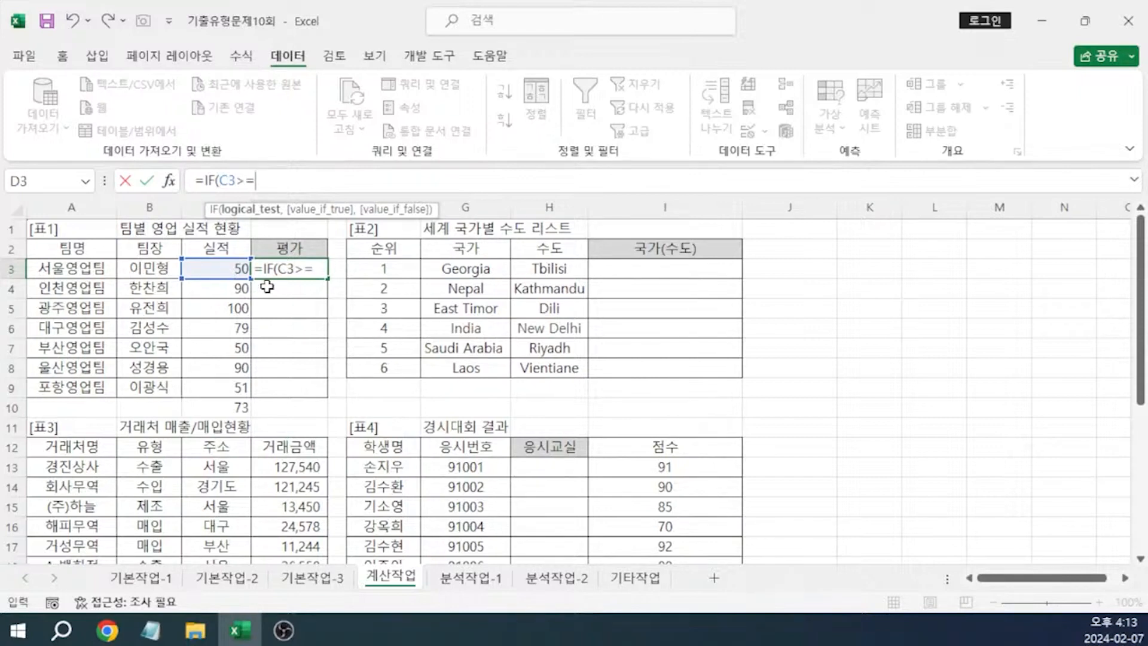
type(">=AVERAGE(")
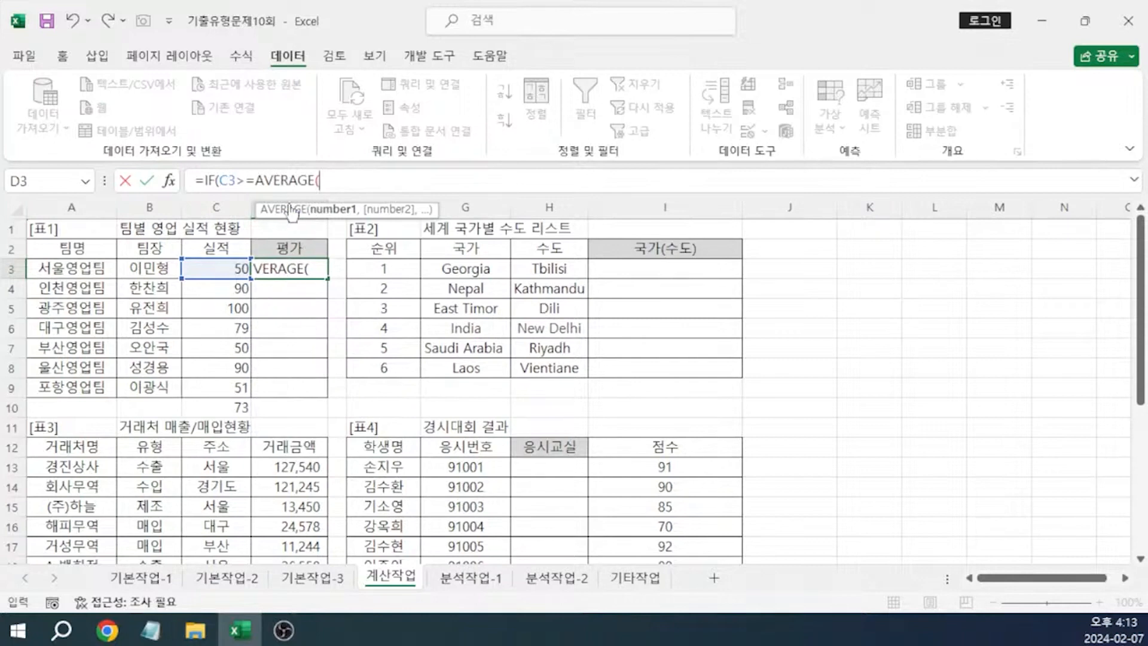
left_click_drag(217, 268, 221, 379)
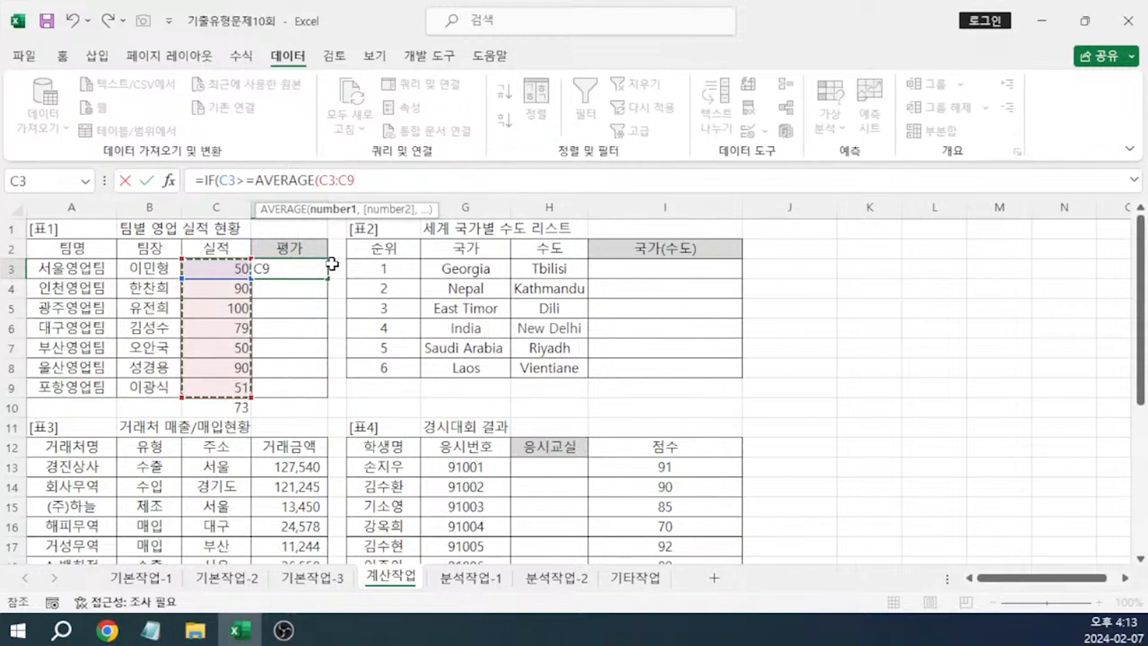
key("F4")
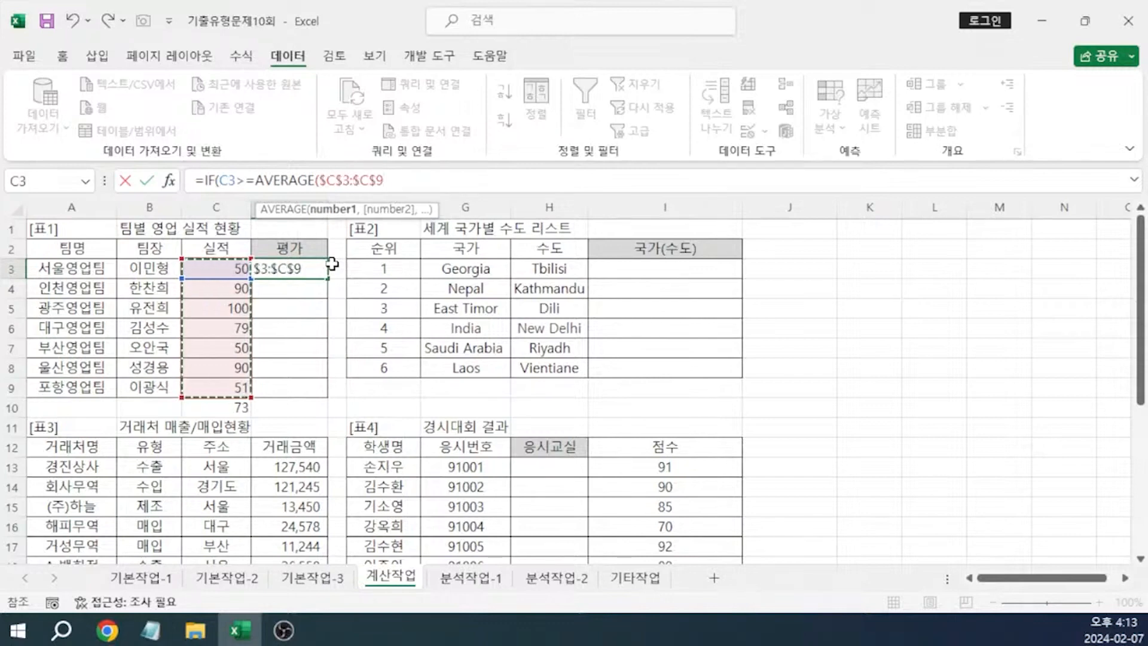
type(")")
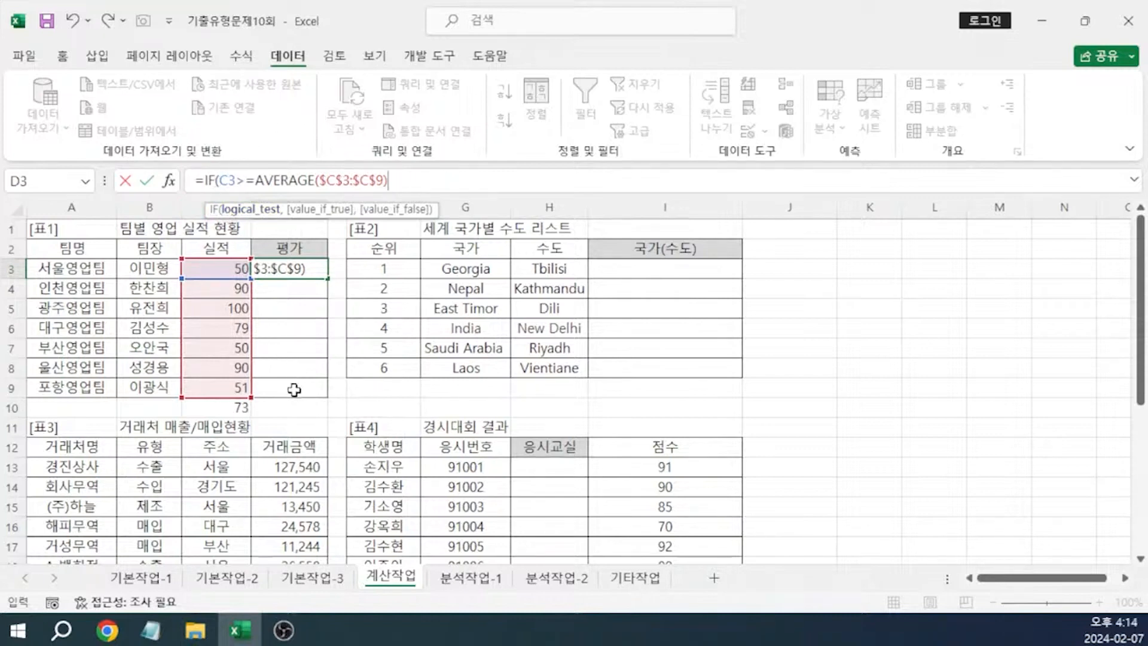
Complete the D3 formula to return "실적우수" when true and "부진" otherwise, and fill it down to D9
type(",")
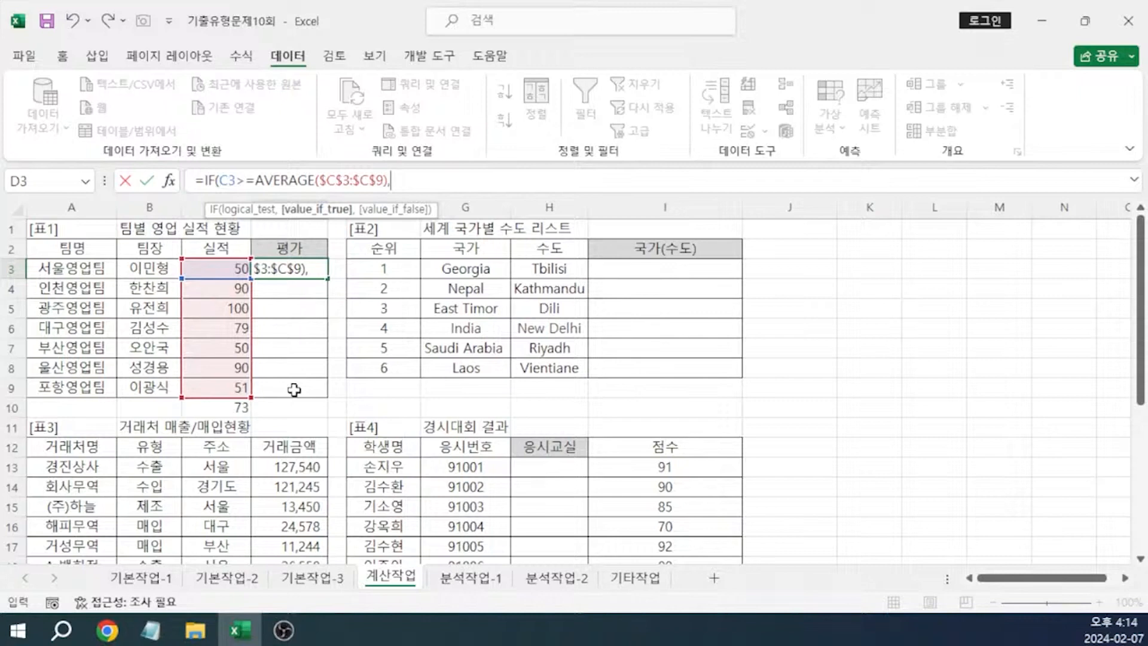
type("\"T")
key("BackSpace")
type("실적우수")
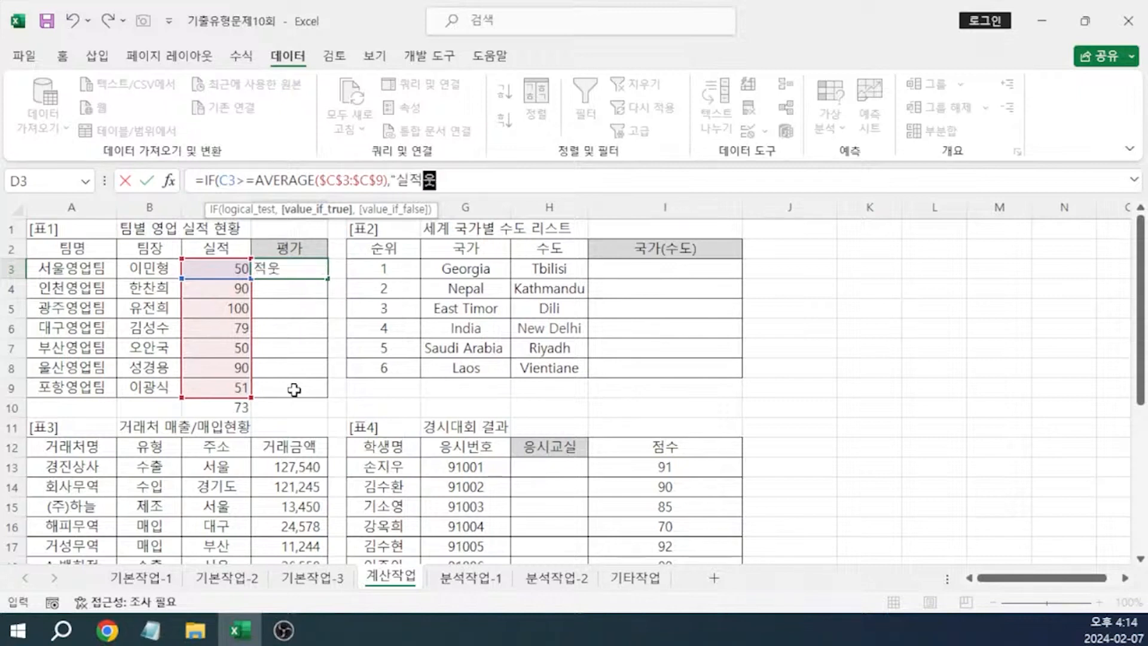
type("\",\"")
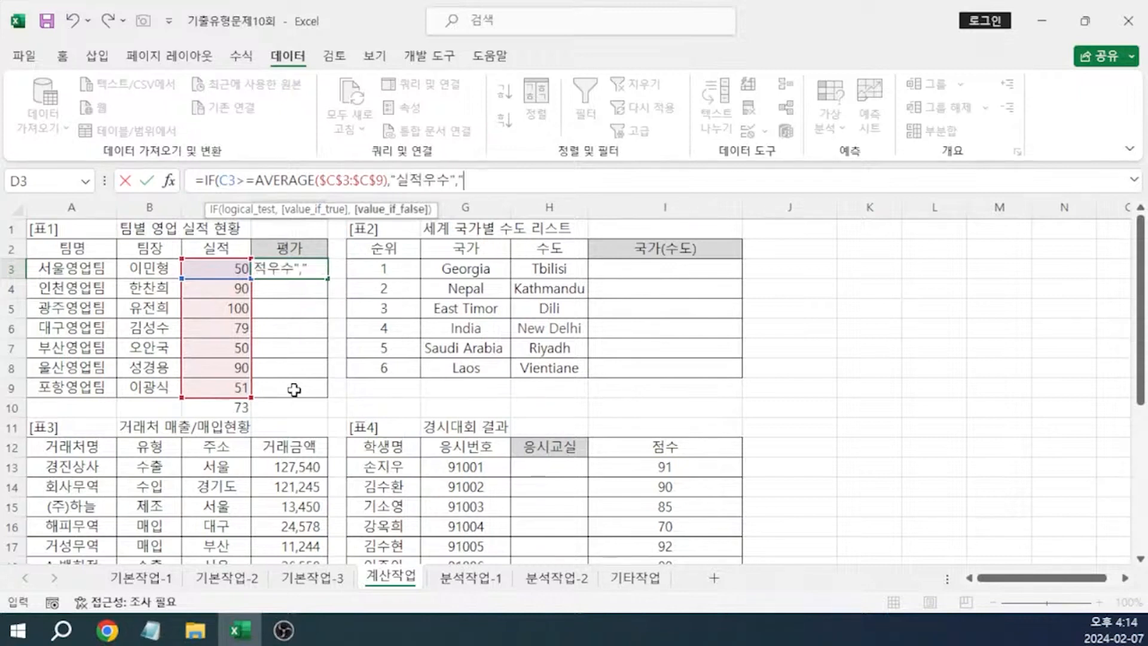
type("부진\")")
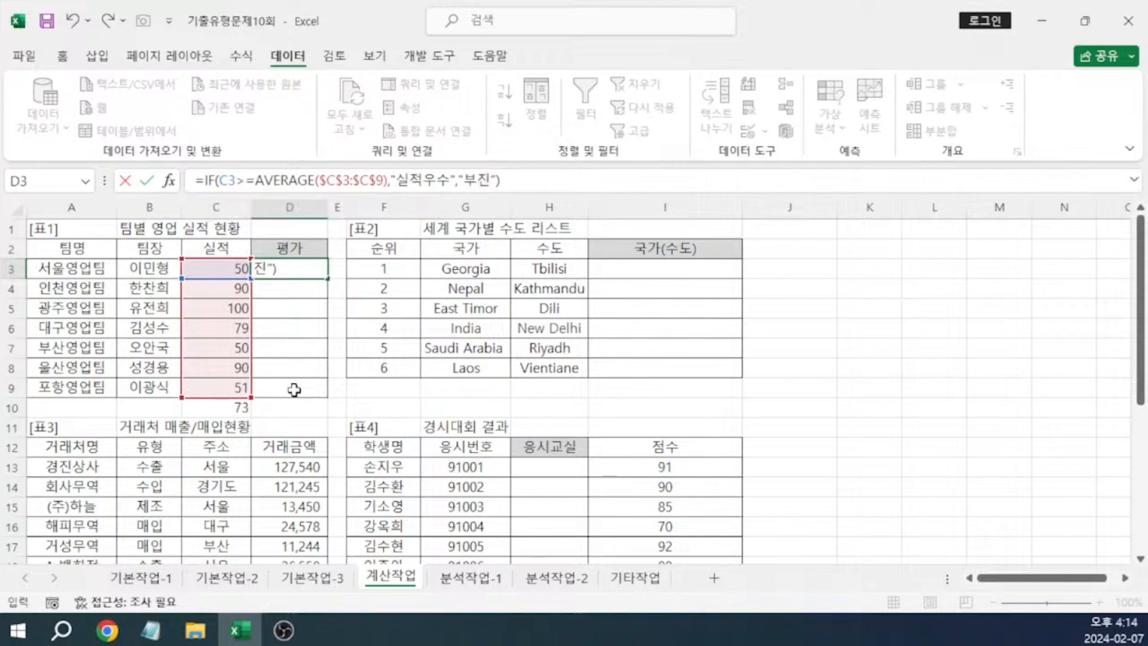
key("Return")
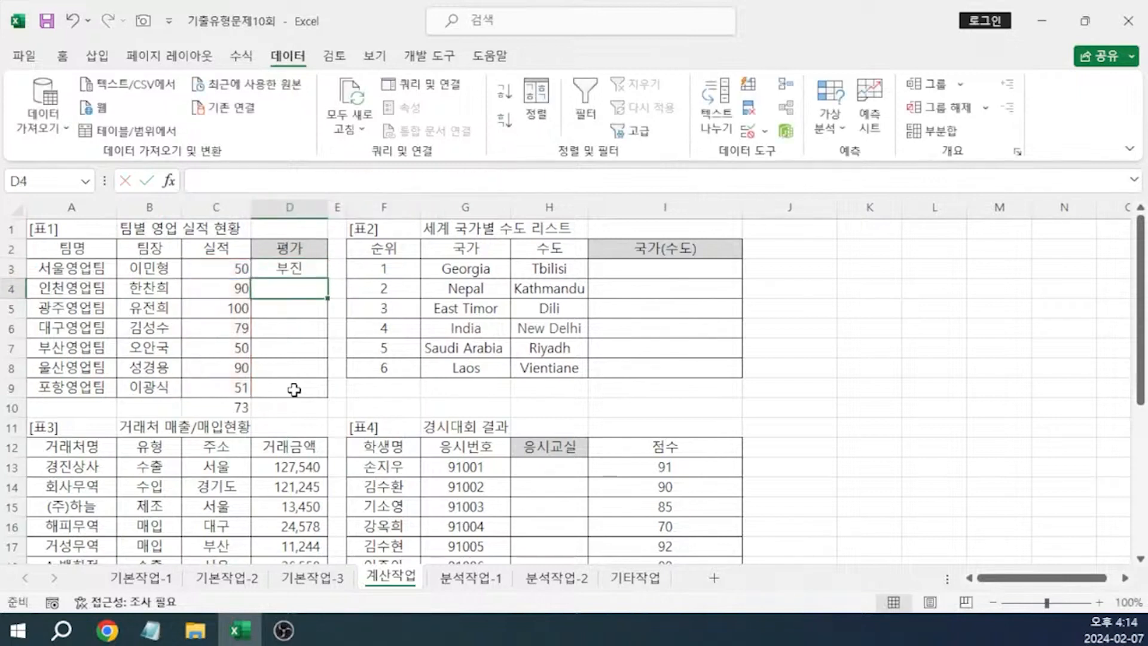
left_click(323, 266)
left_click_drag(327, 281, 317, 389)
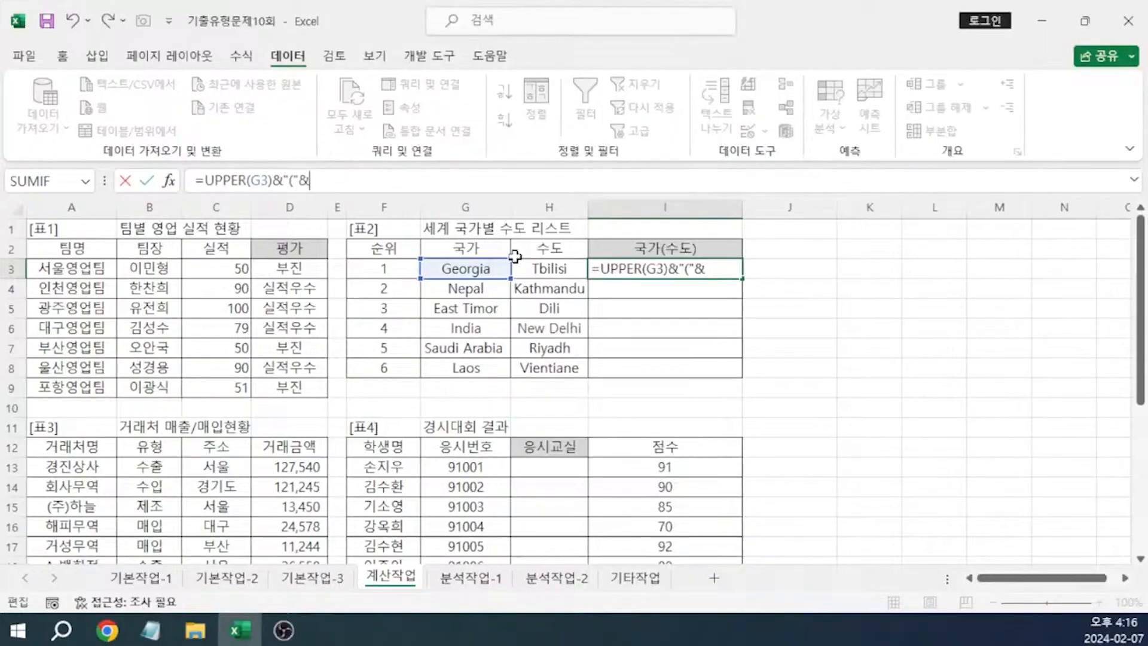
Extend the UPPER formula in I3 with PROPER(H3) and a closing parenthesis text, giving =UPPER(G3)&"("&PROPER(H3)&")"
type("PROPER(")
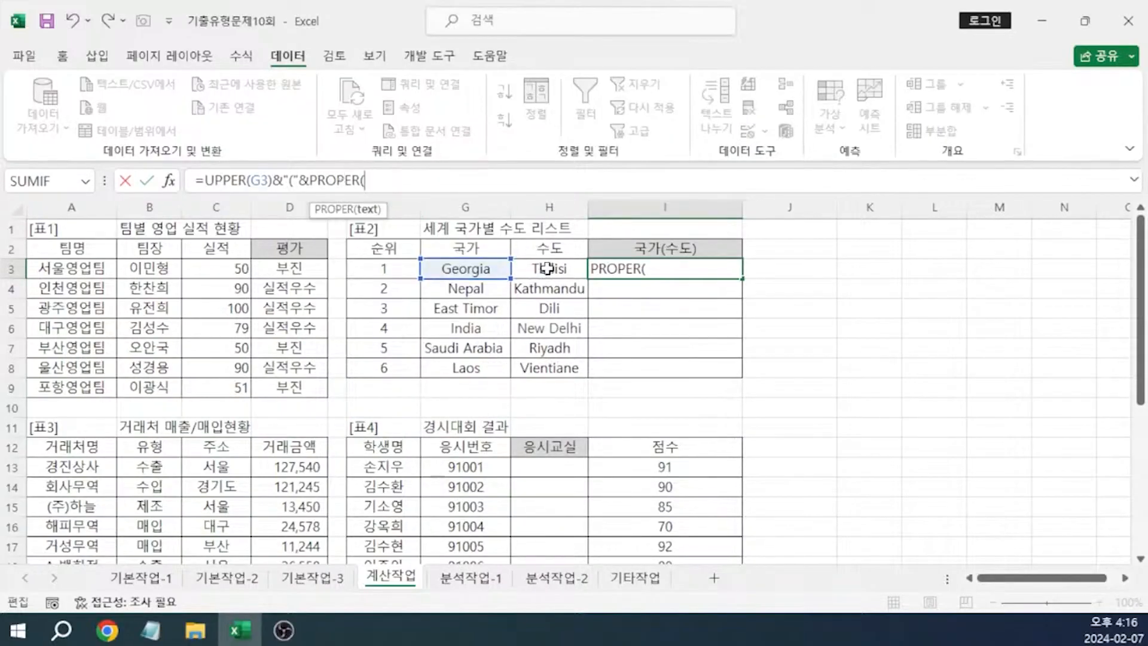
left_click(547, 269)
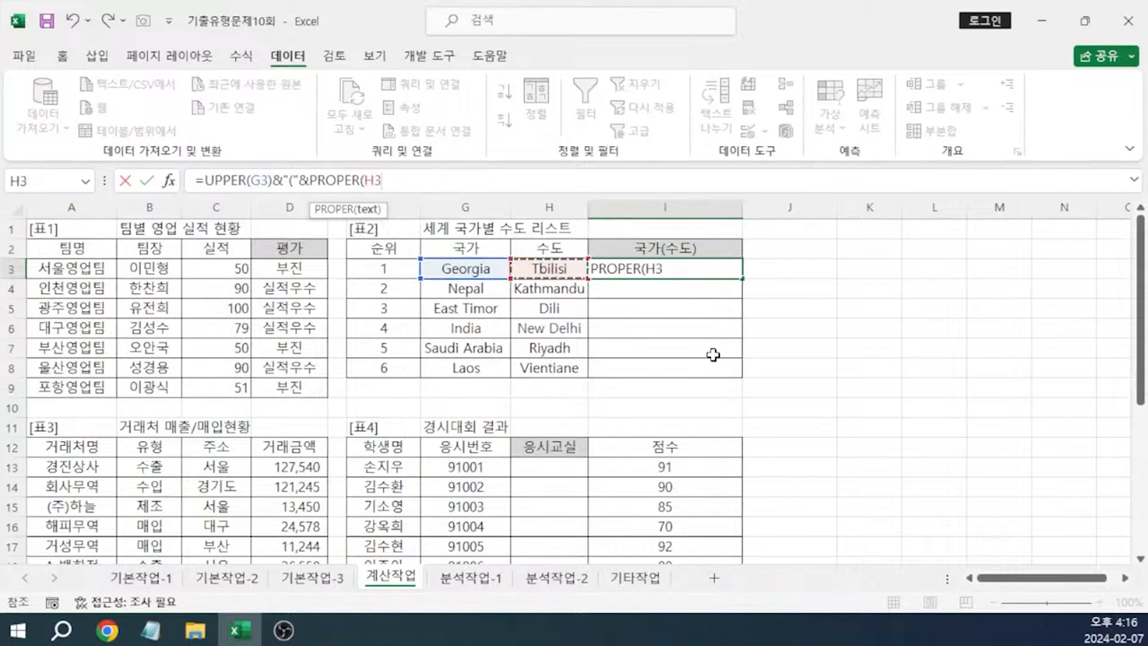
type(")")
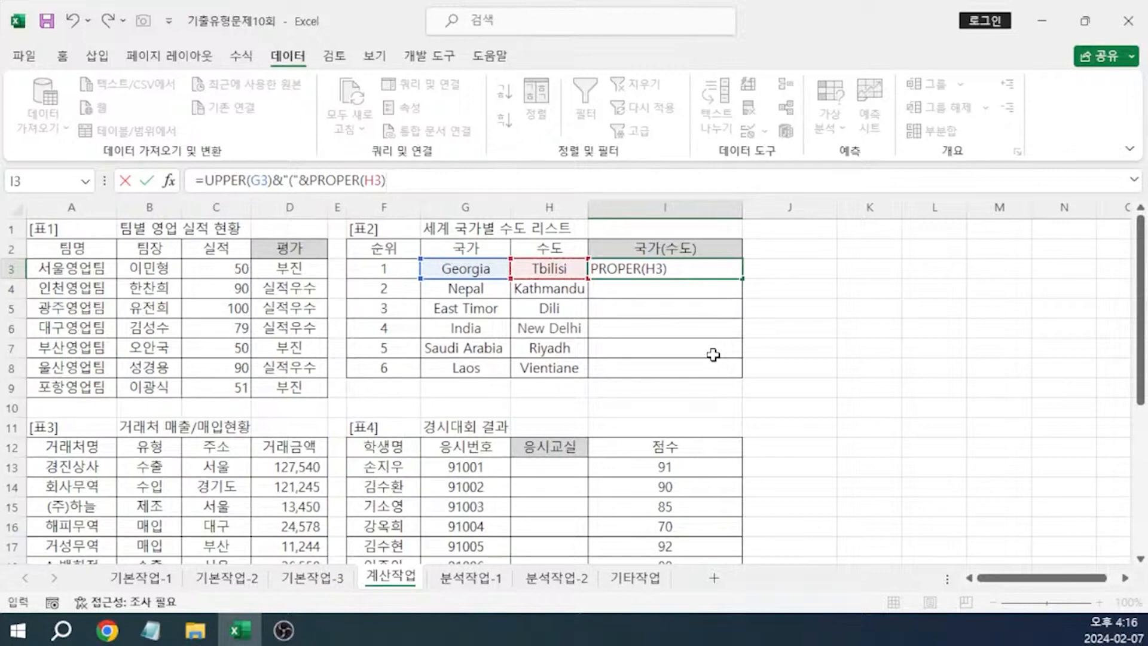
type("&\")\"")
Begin the C25 formula with the maximum 거래금액 for the 수입 criterion: =DMAX(A12:D22,4,A24:A25)
key("alt+Tab")
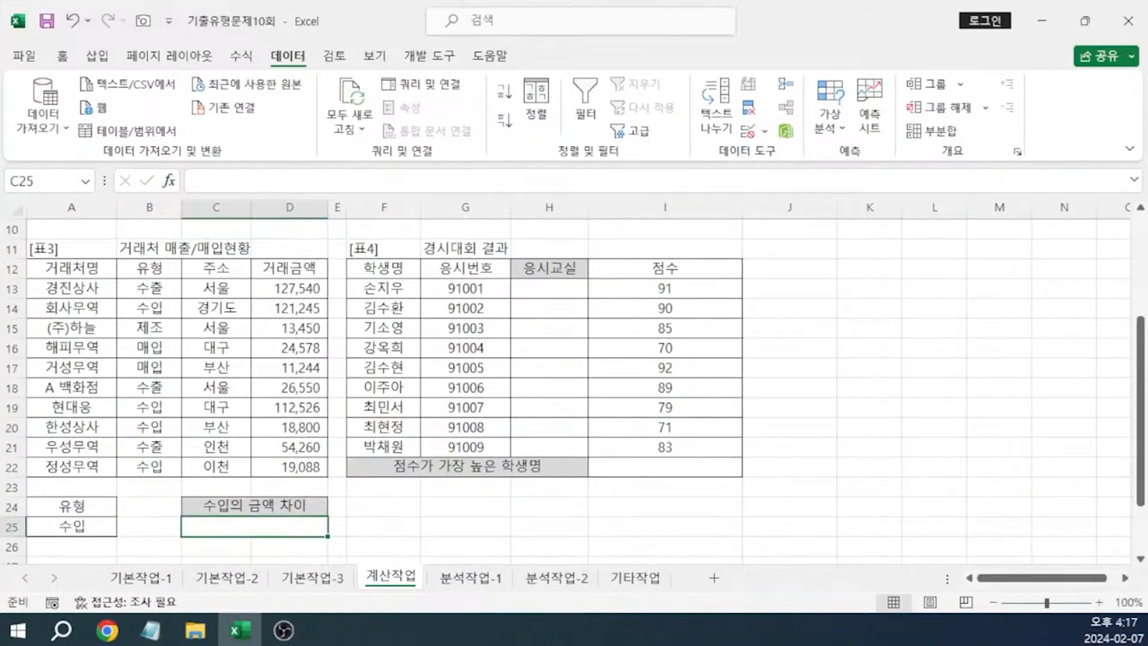
type("=")
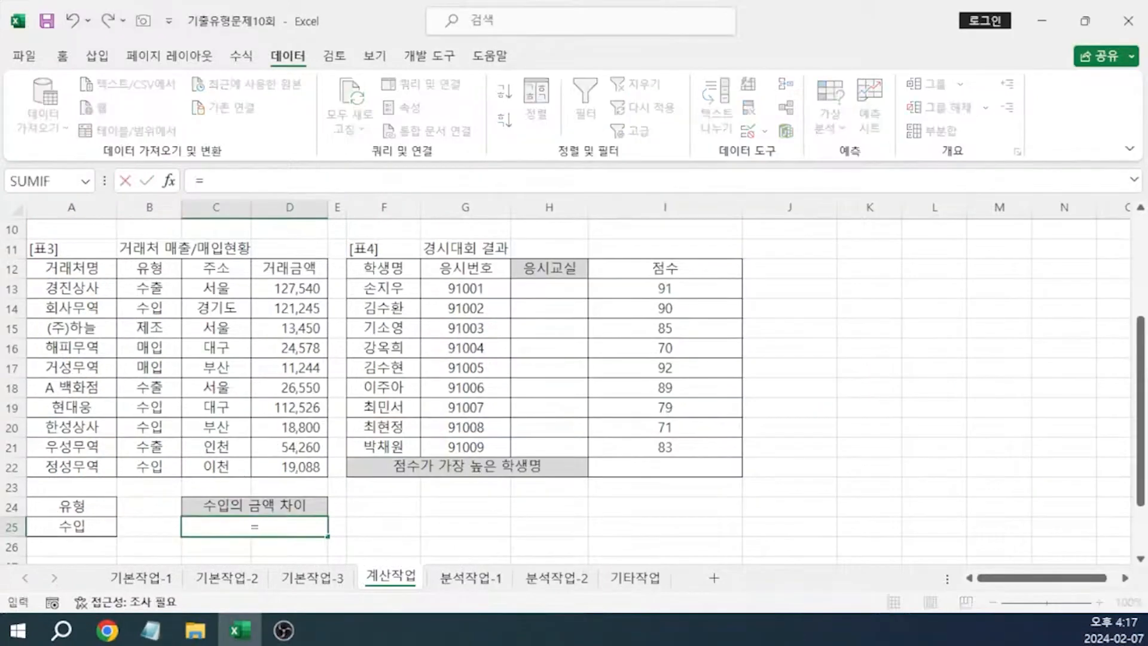
type("DM")
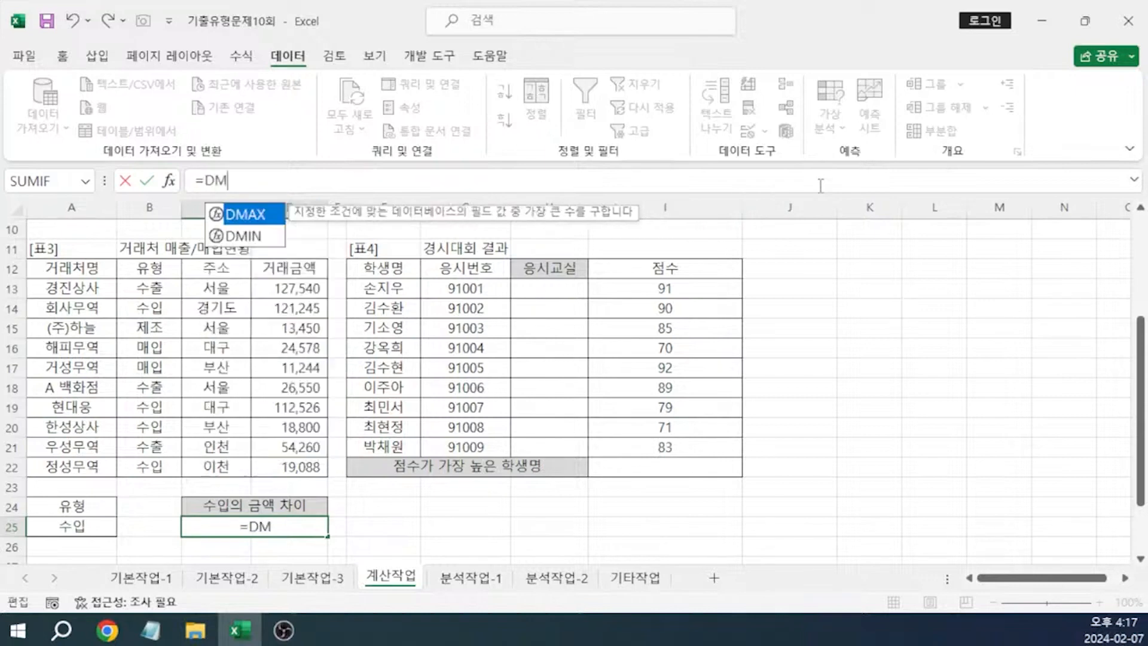
type("AX(")
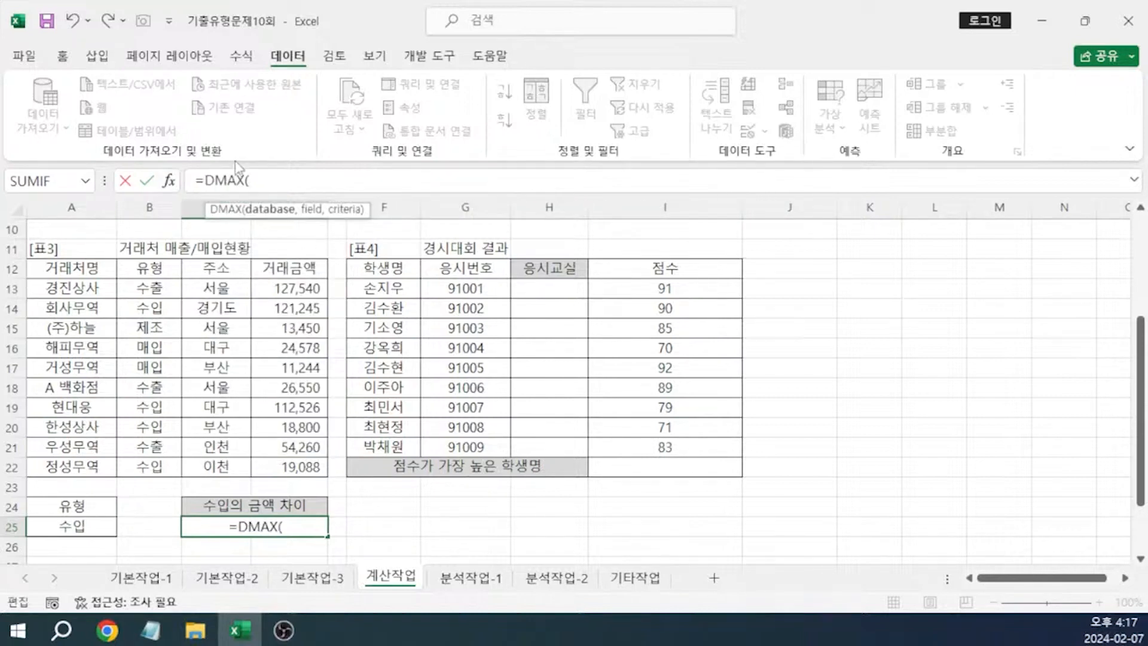
left_click_drag(73, 267, 265, 464)
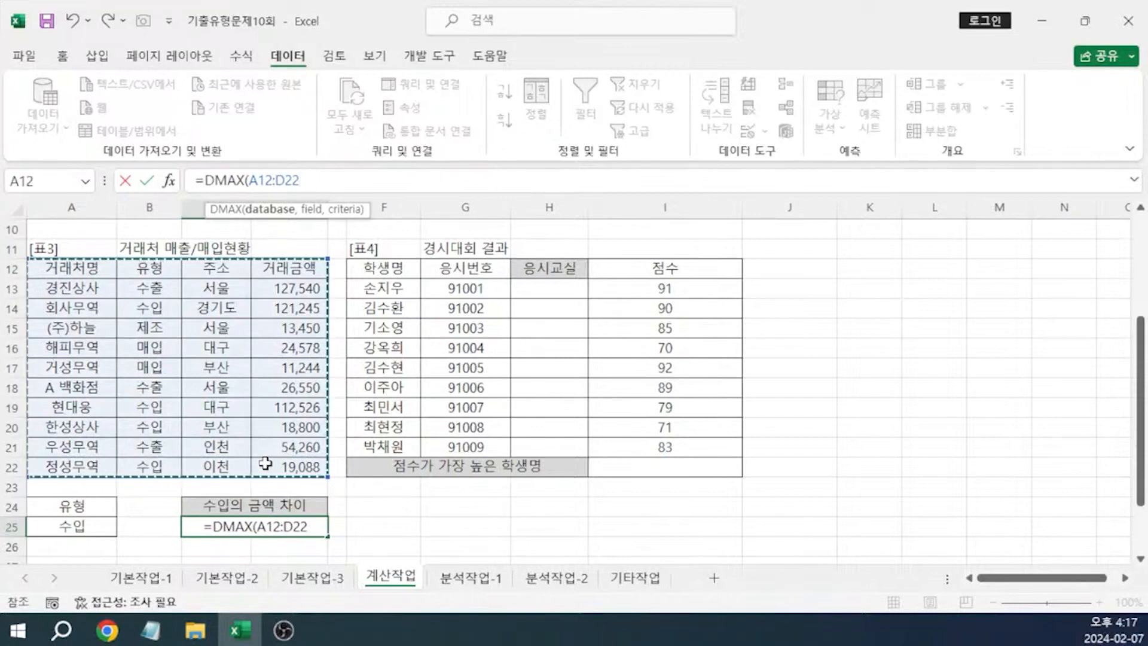
type(",")
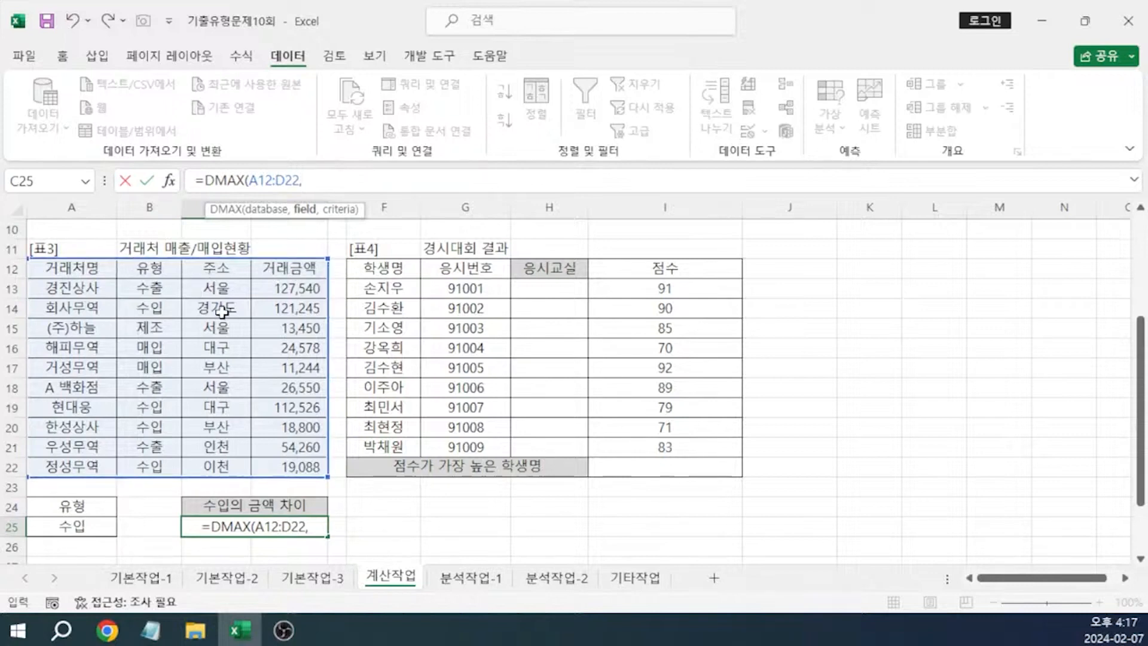
type("4")
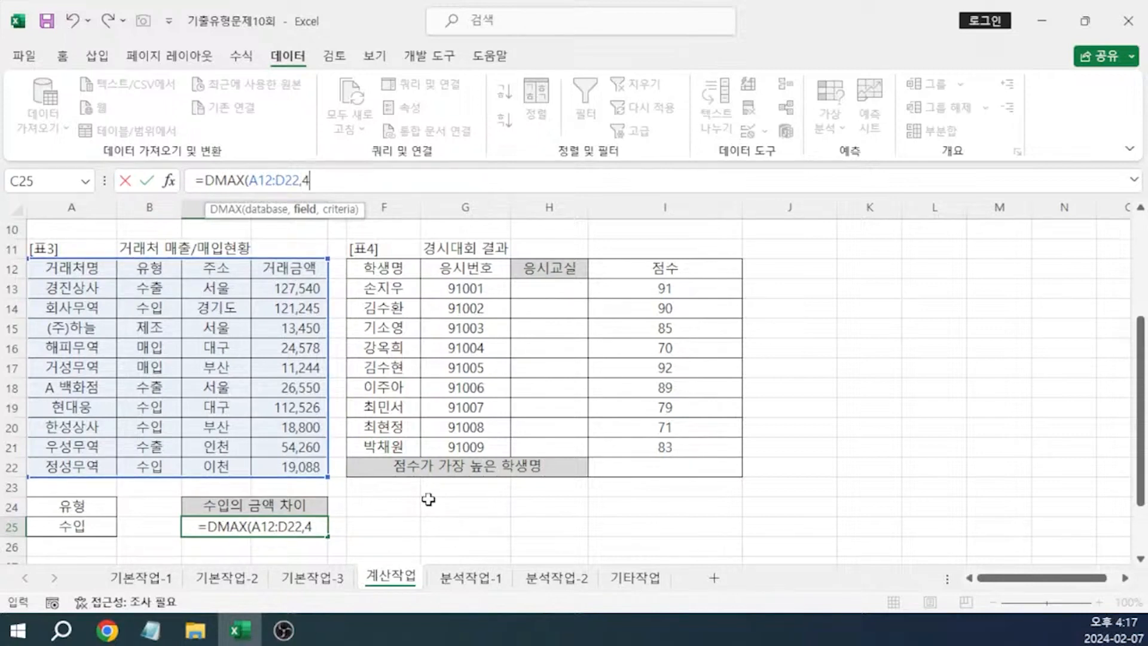
type(",")
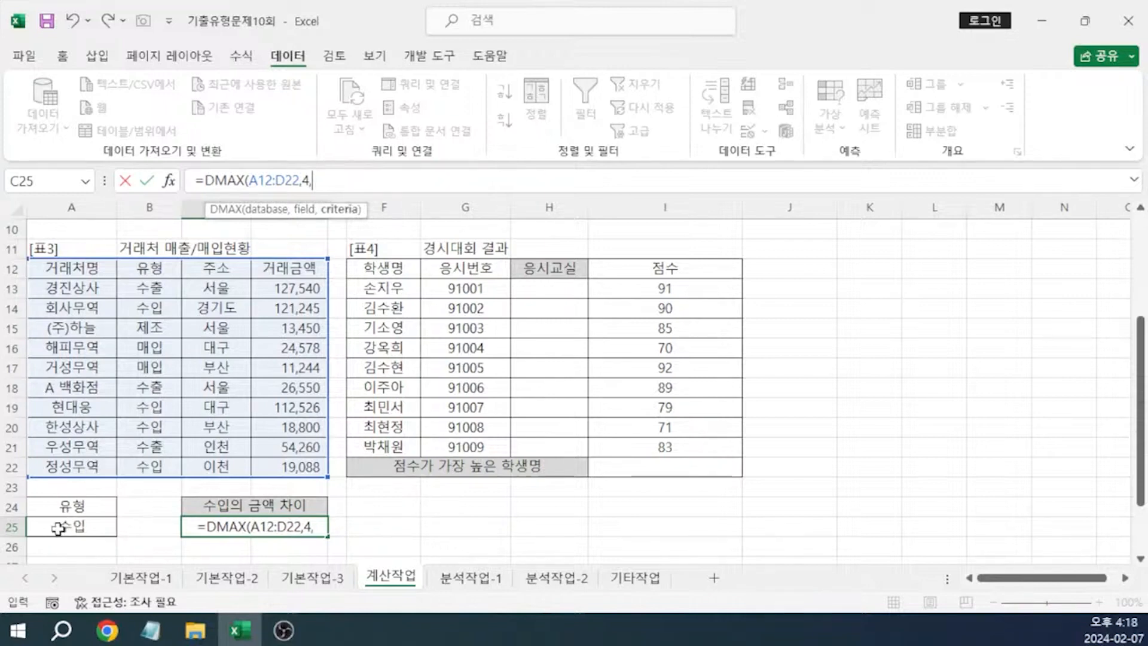
left_click_drag(60, 510, 60, 526)
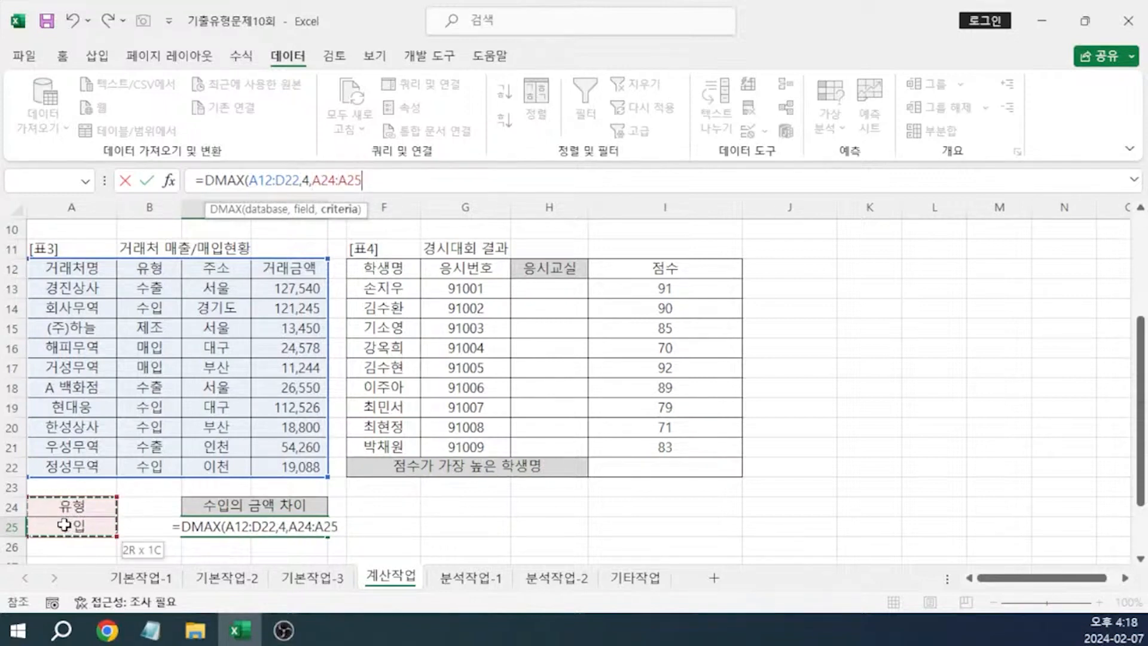
type(")")
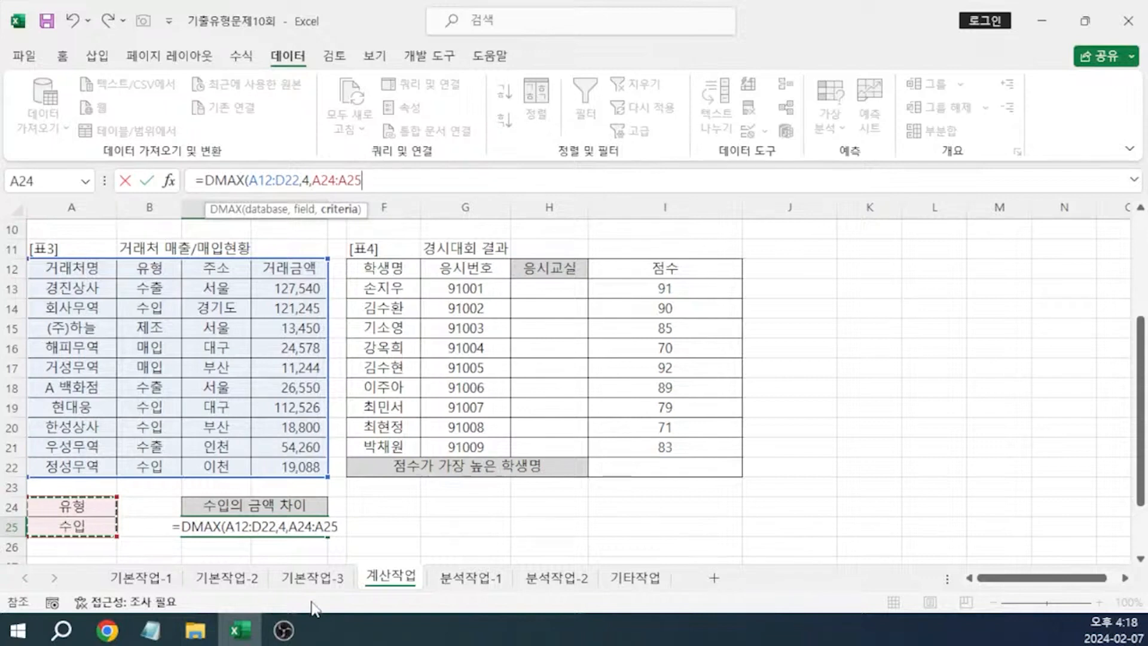
Subtract the minimum 거래금액 for the same criterion in the C25 formula with DMIN(A12:D22,4,A24:A25)
type("-")
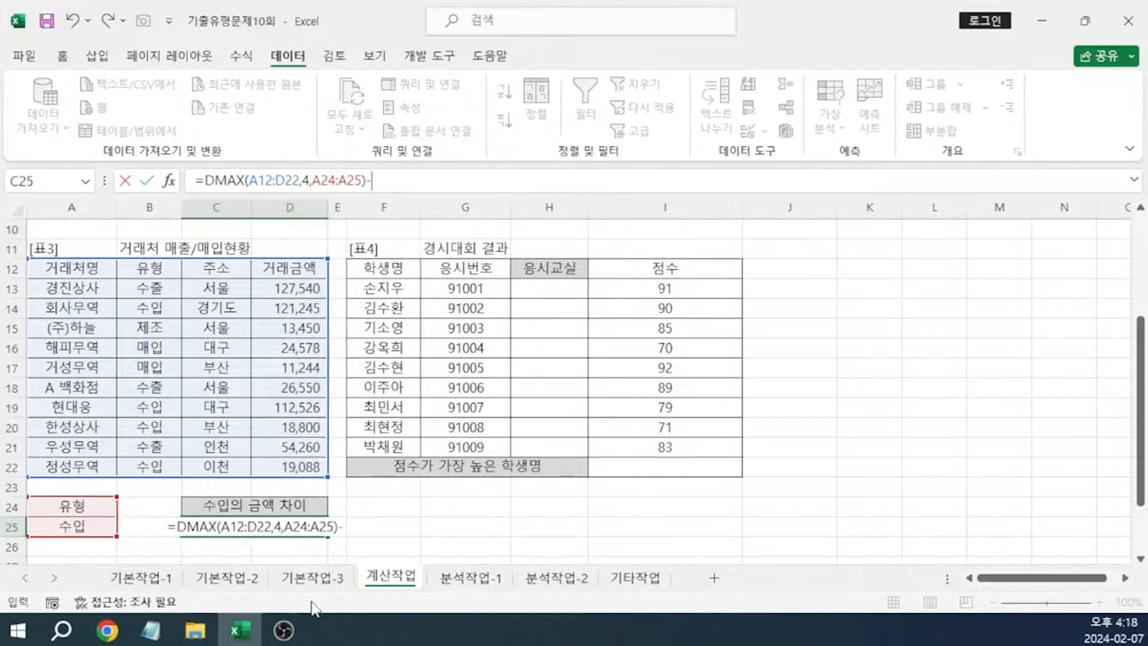
type("DMIN(")
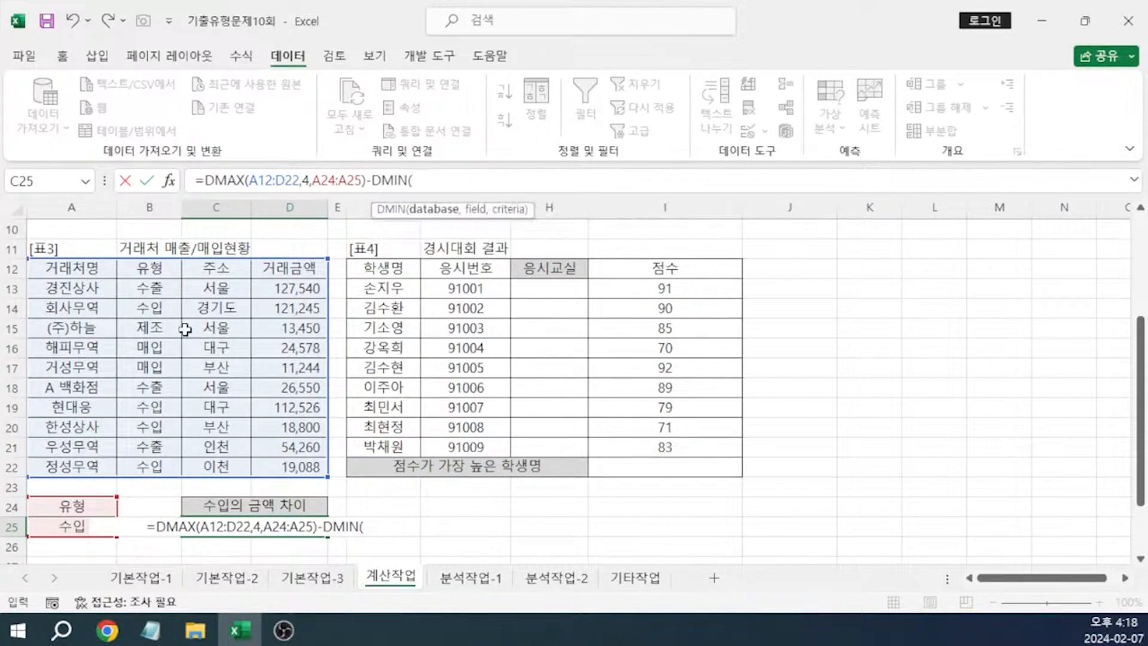
left_click_drag(58, 265, 267, 462)
type(",")
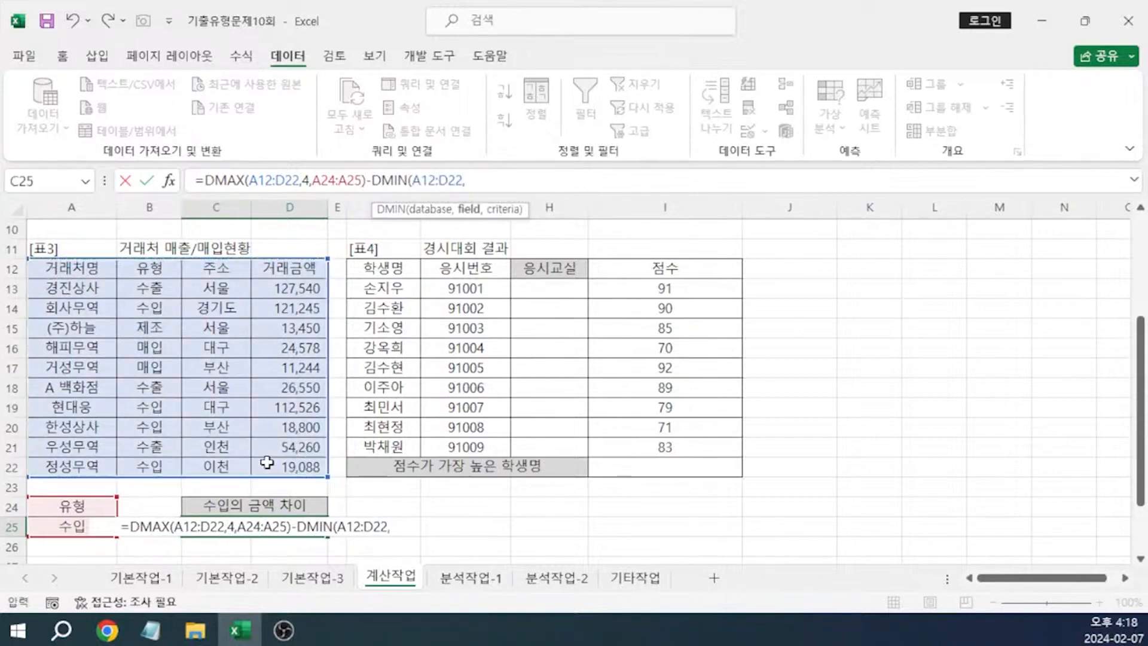
type("4,")
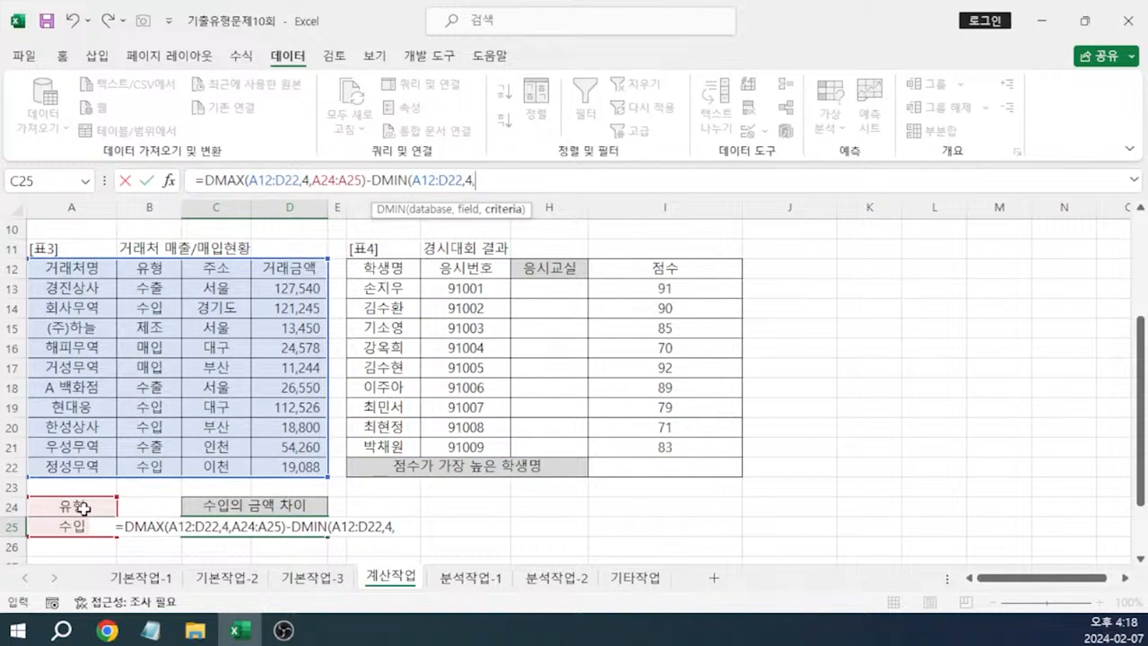
left_click_drag(84, 508, 79, 527)
type(")")
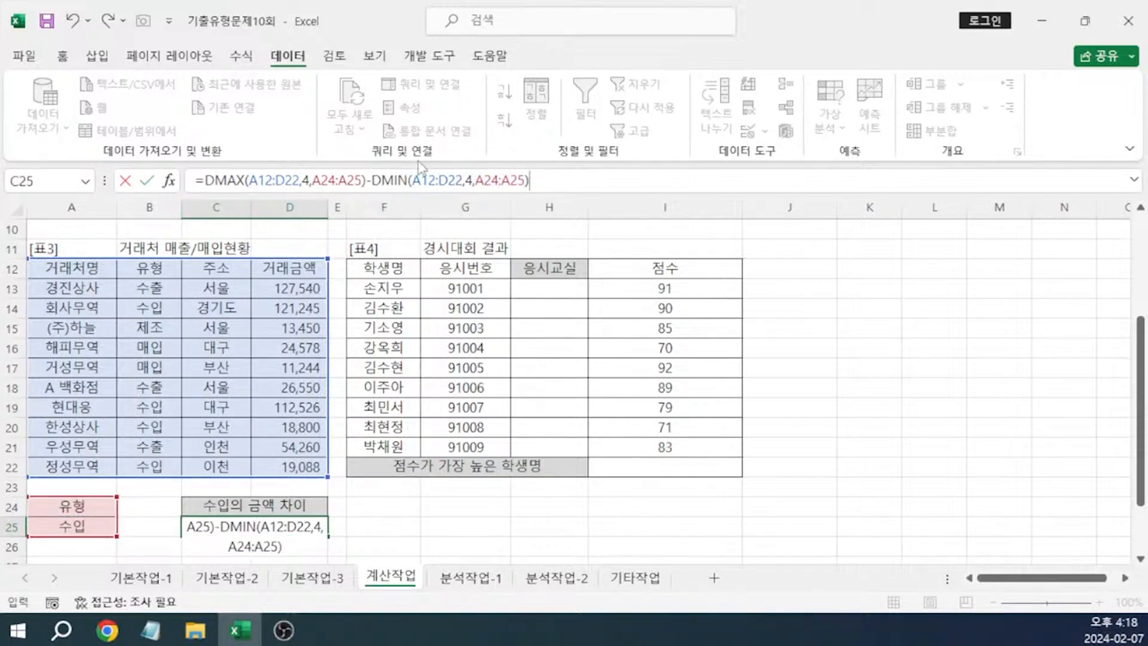
Wrap the C25 difference formula in ROUNDDOWN with -2 digits: =ROUNDDOWN(DMAX(A12:D22,4,A24:A25)-DMIN(A12:D22,4,A24:A25),-2)
left_click(207, 180)
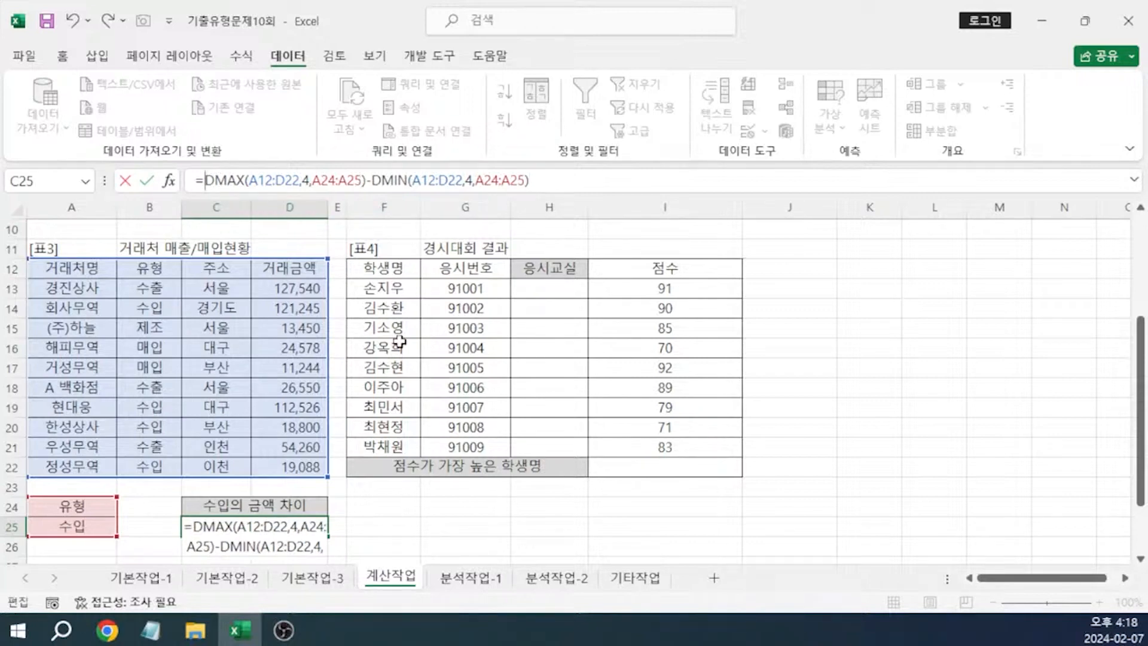
type("ROU")
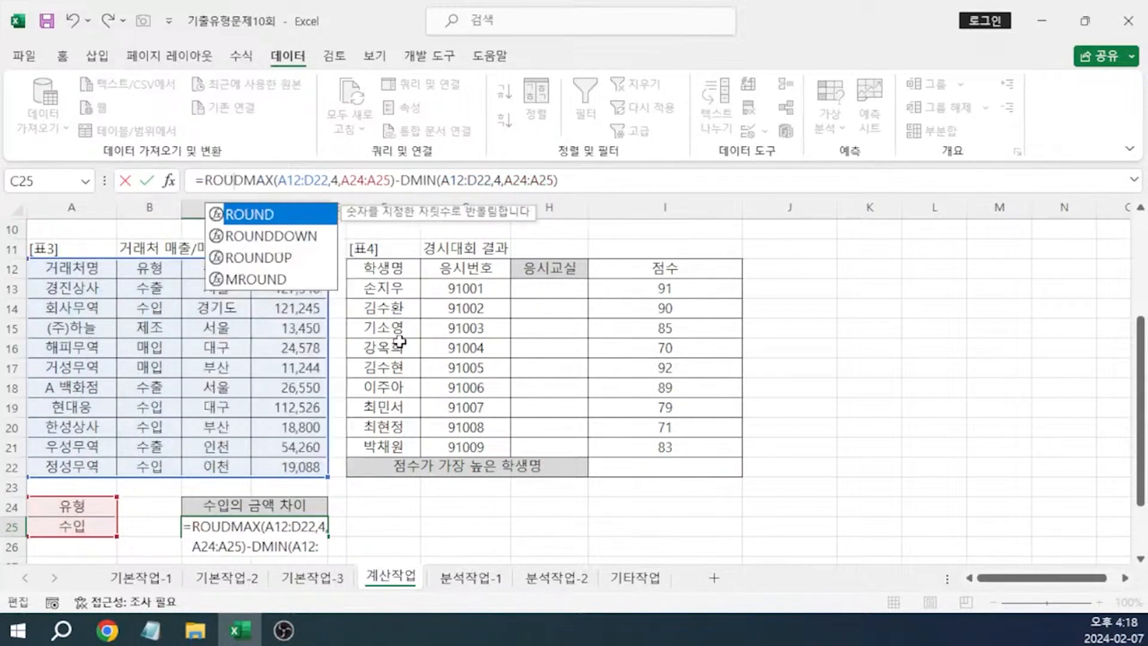
key("Down")
key("Tab")
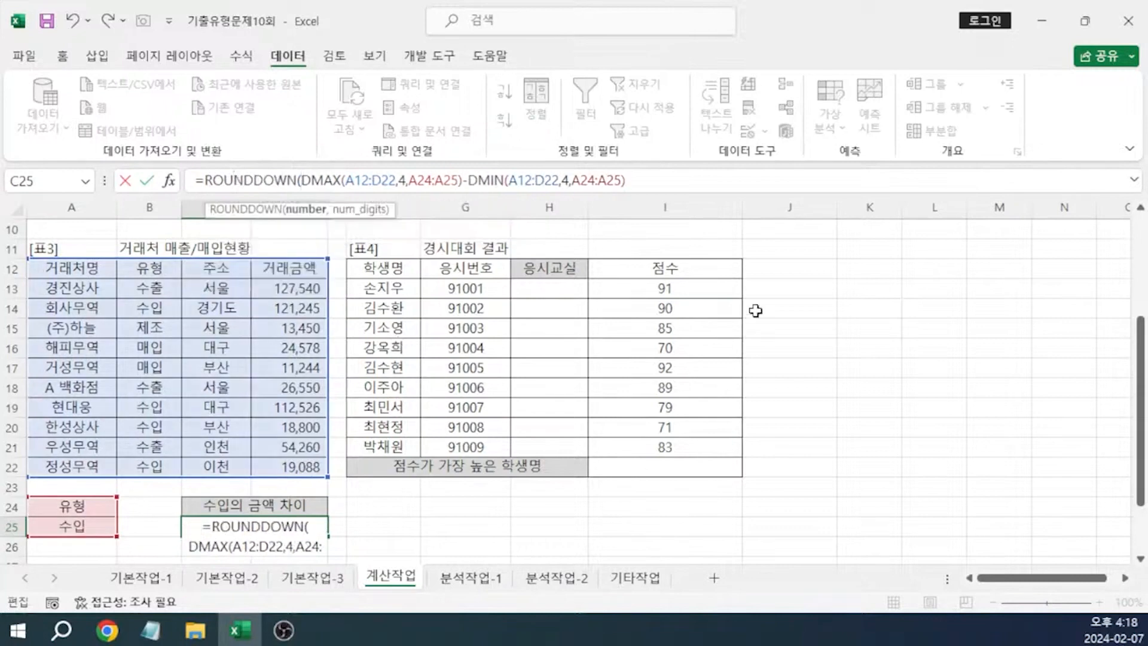
left_click(669, 182)
type(",")
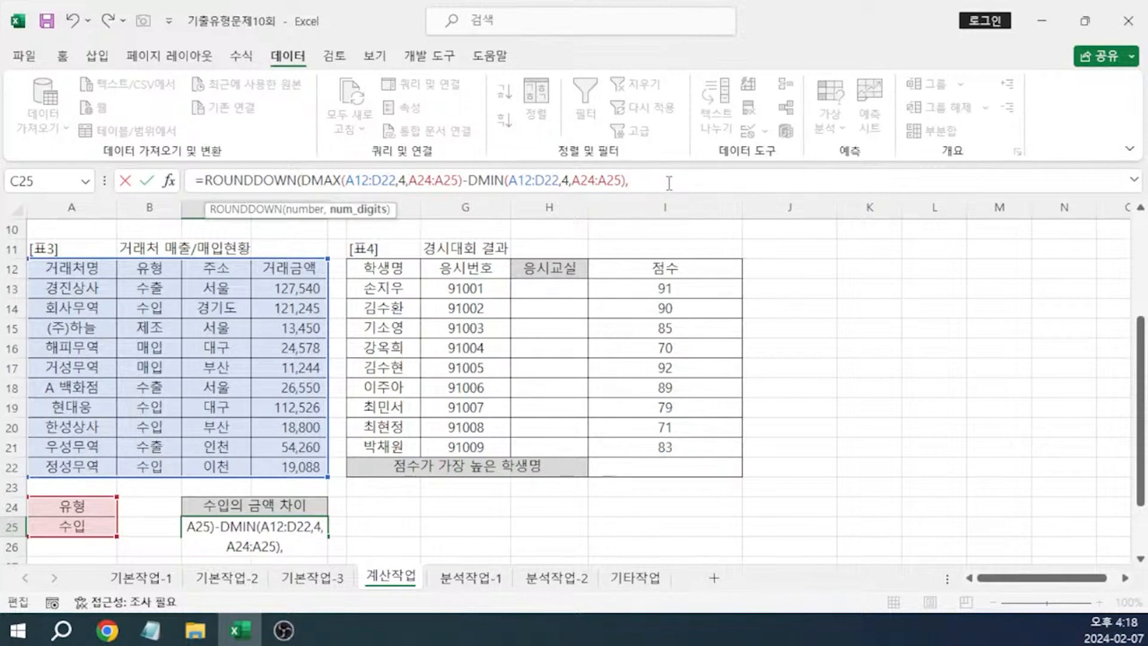
type("-2")
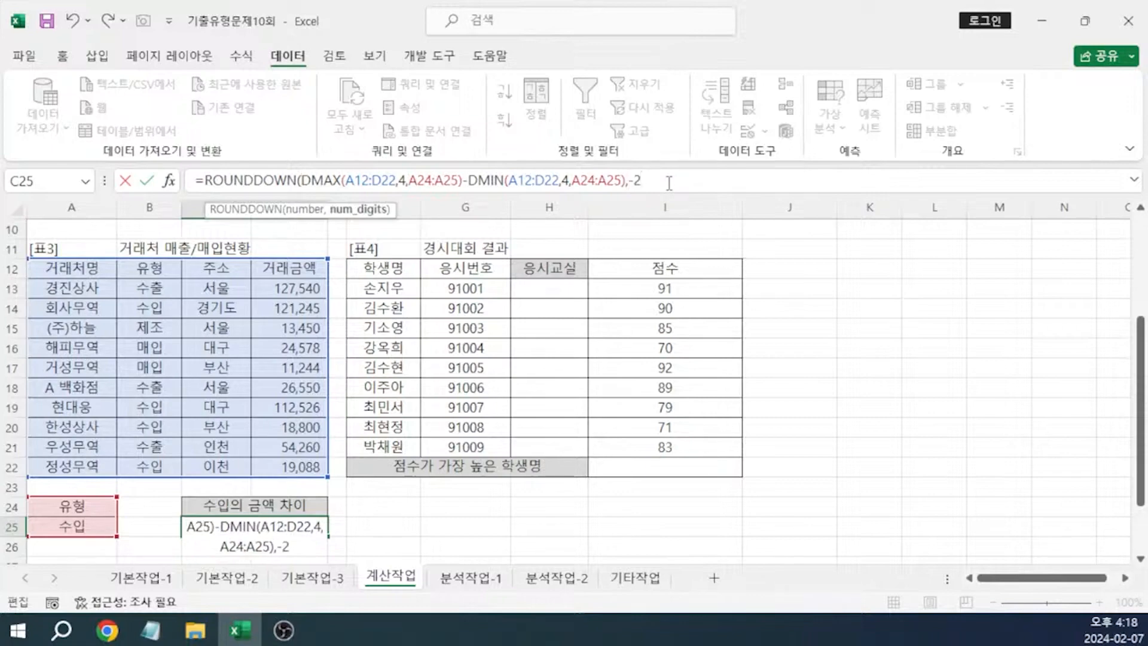
type(")")
key("Return")
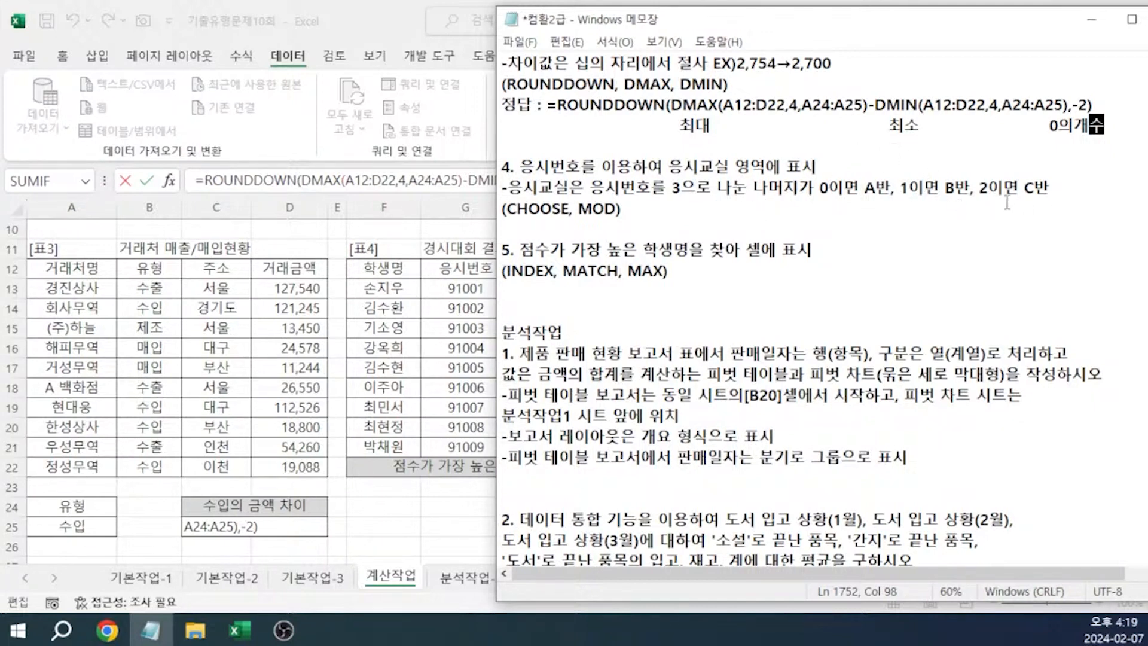
Add the syntax note "MOD(숫자, 나눈수) ---> 나머지" below question 4 in the Notepad exercise text
left_click(657, 238)
key("Return")
key("Return")
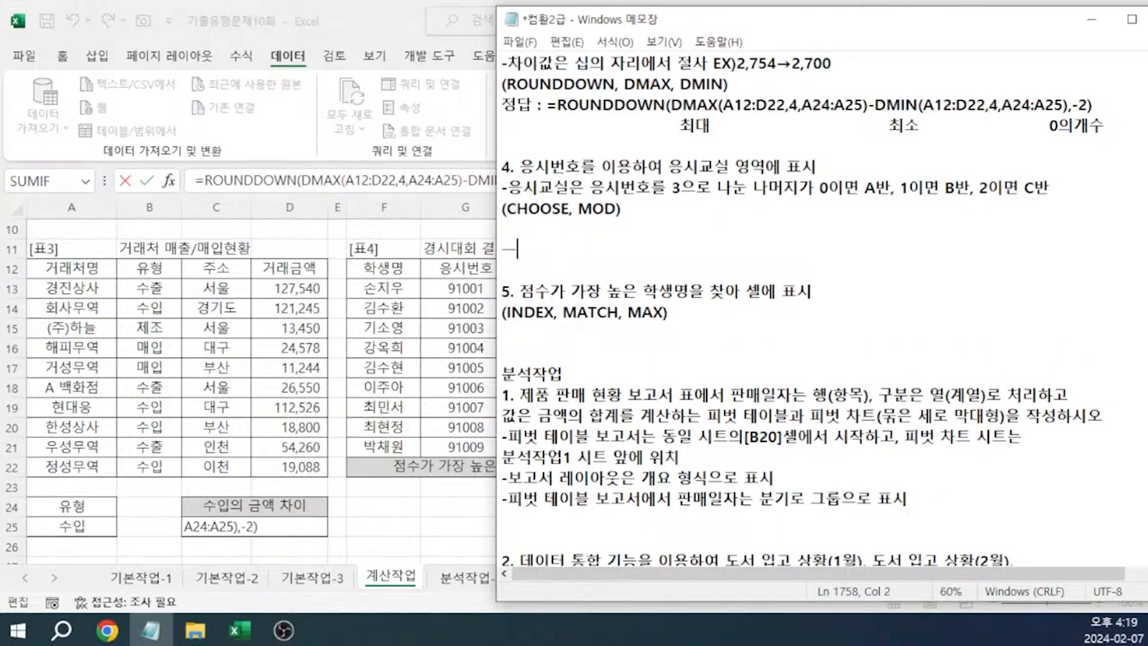
type("MOD")
type("(숫자, ")
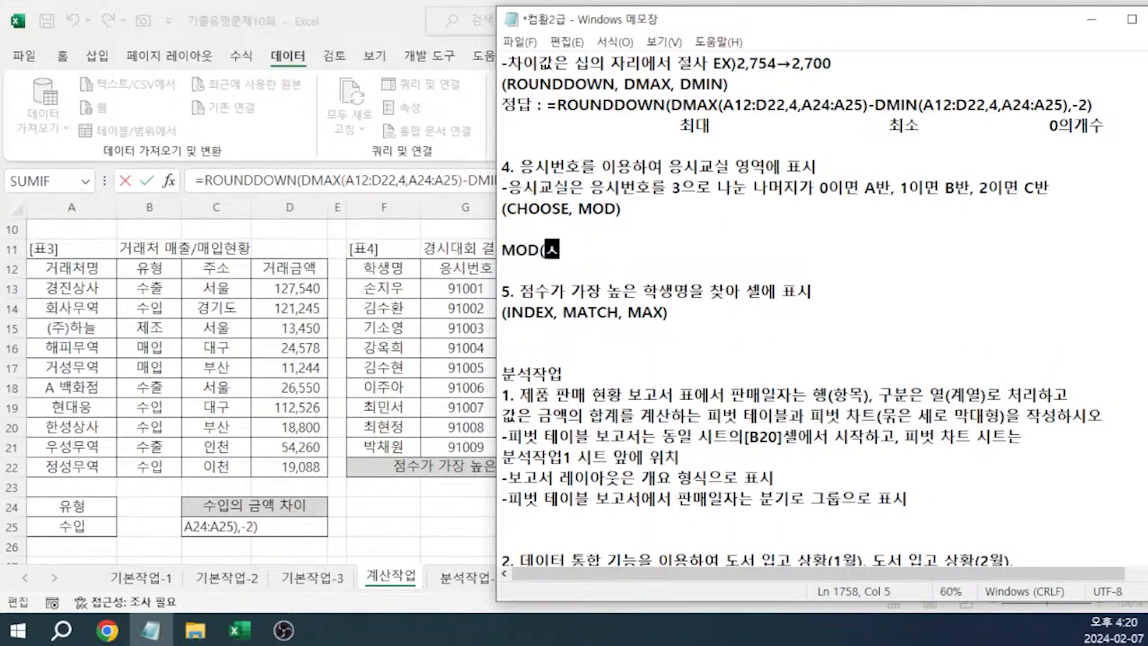
type("나눈수) ")
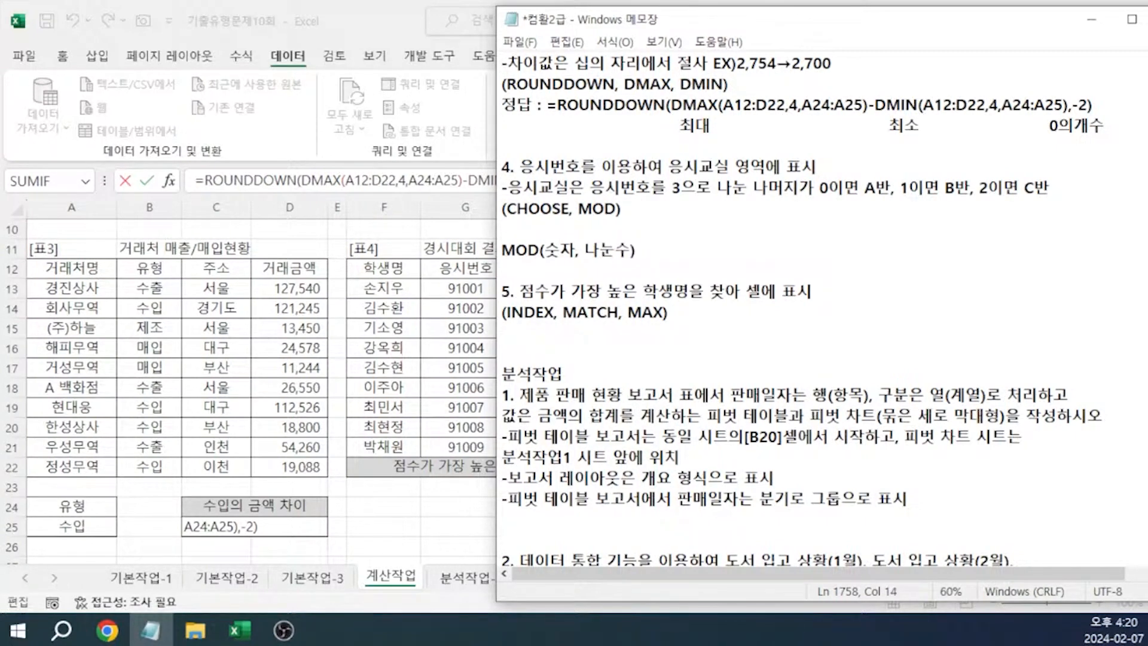
type("--->  나멋")
type("지")
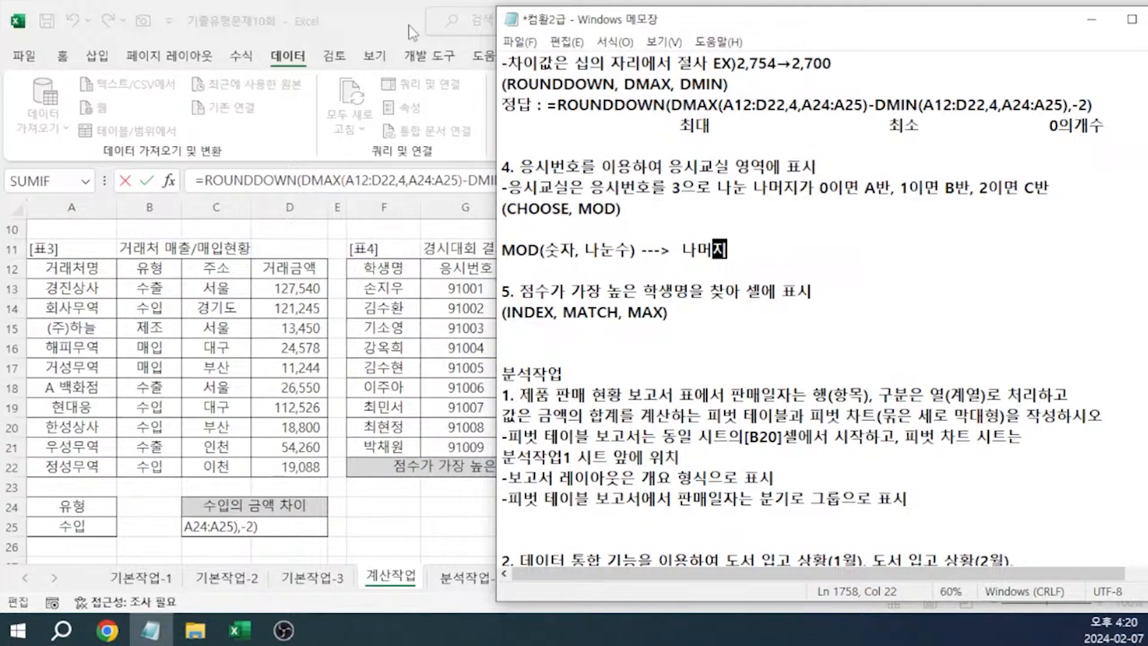
Insert the syntax note "CHOOSE(숫자, 1일때, 2일때, 3일때)" on a new line above the MOD note
left_click(525, 228)
key("Return")
type("CHOOSE")
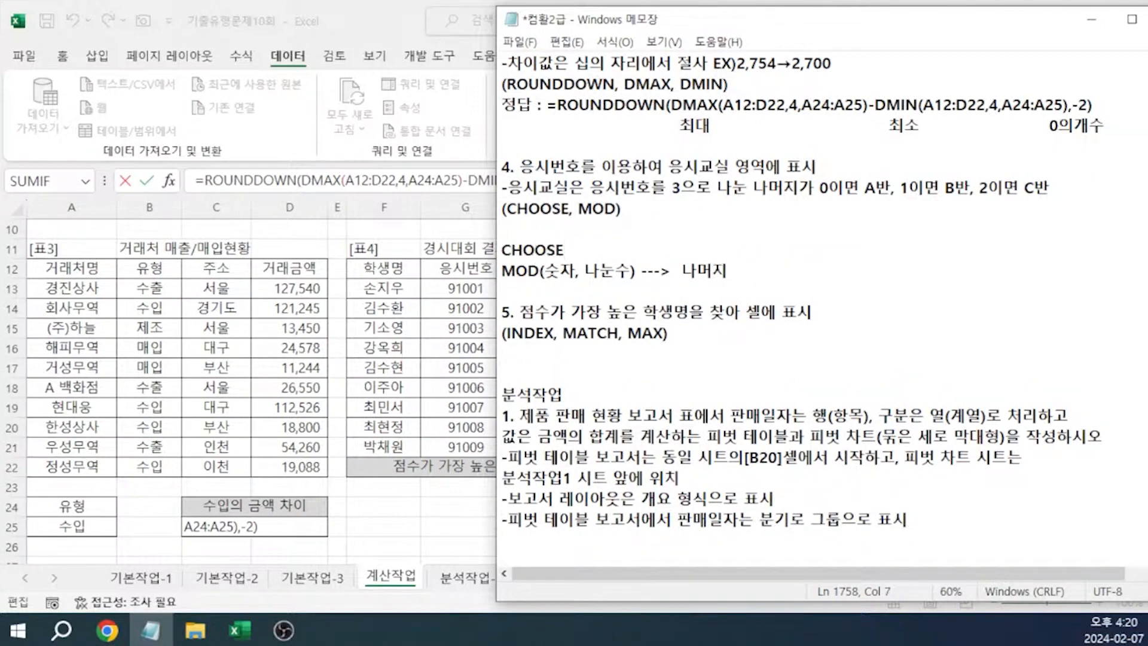
type("( 숫자, 1일")
type("때, 2일때, 3")
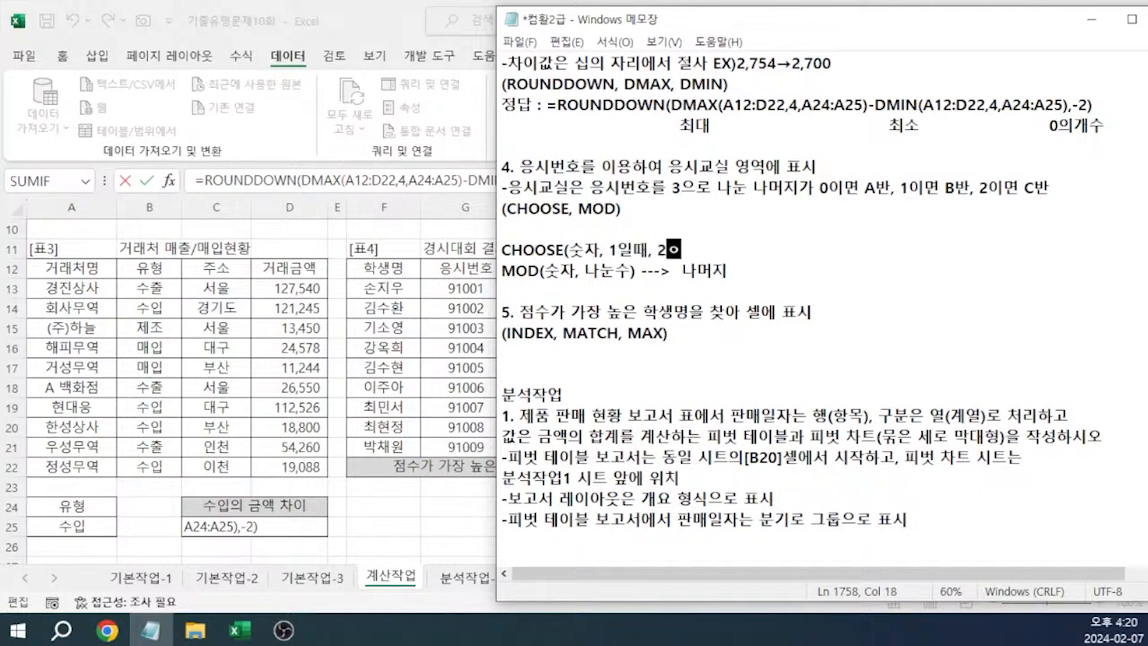
type("일때)")
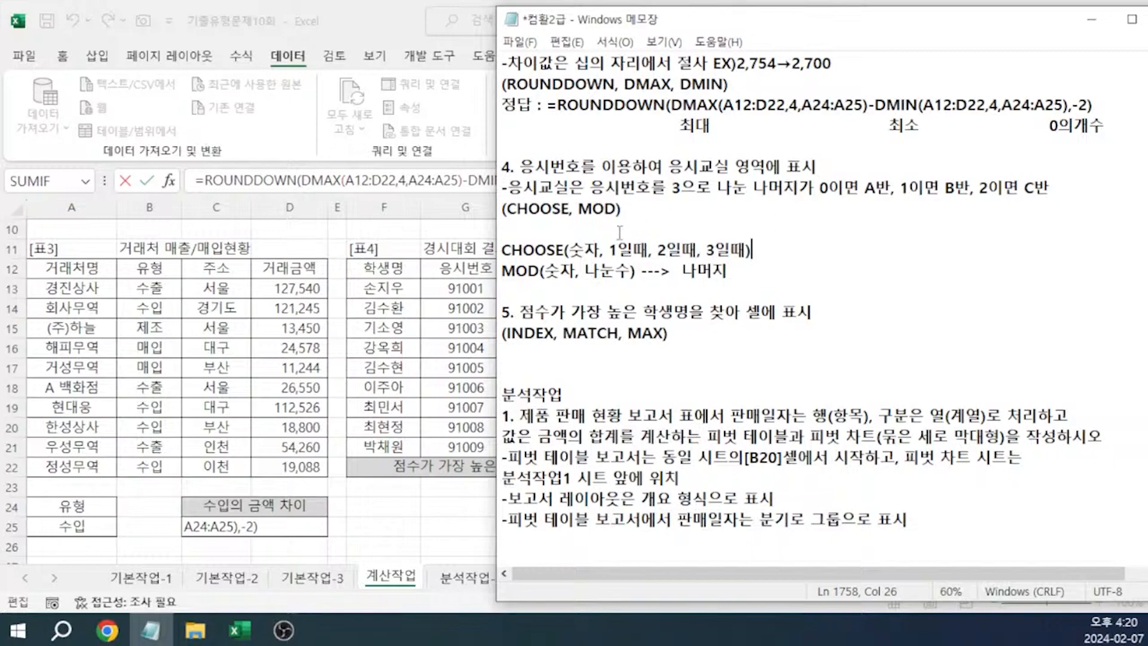
Switch to Excel, enter =MOD(G13,3) in H13 of the 응시교실 column and fill it down to H21
key("alt+Tab")
key("ctrl+Return")
left_click(664, 466)
left_click(549, 288)
type("=")
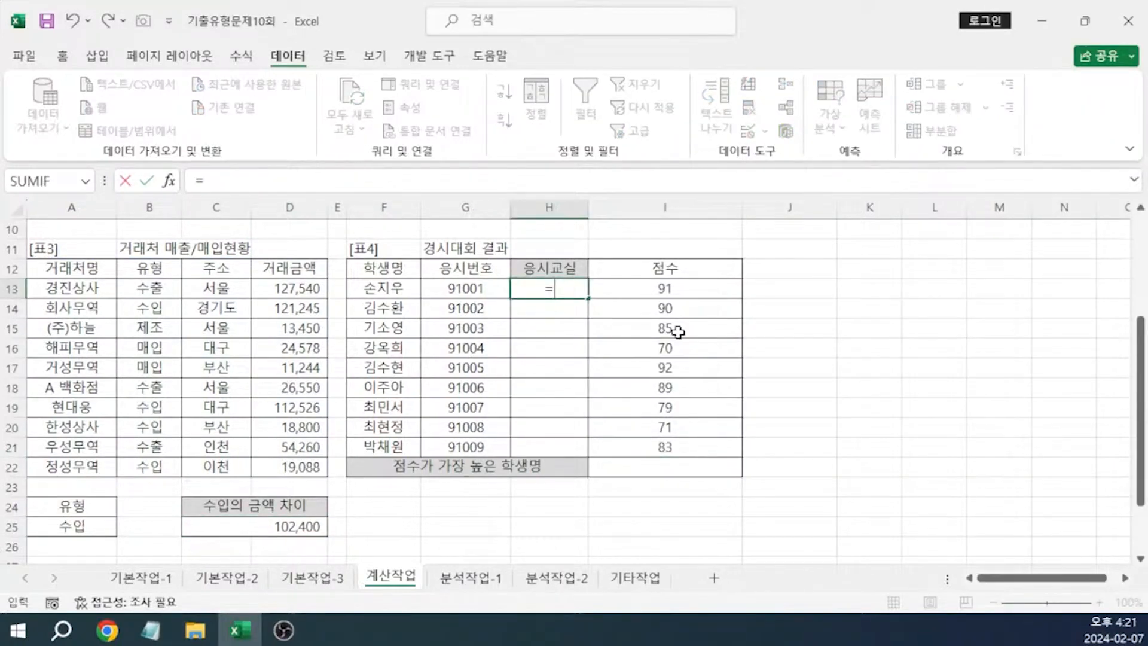
type("MID")
key("BackSpace")
key("BackSpace")
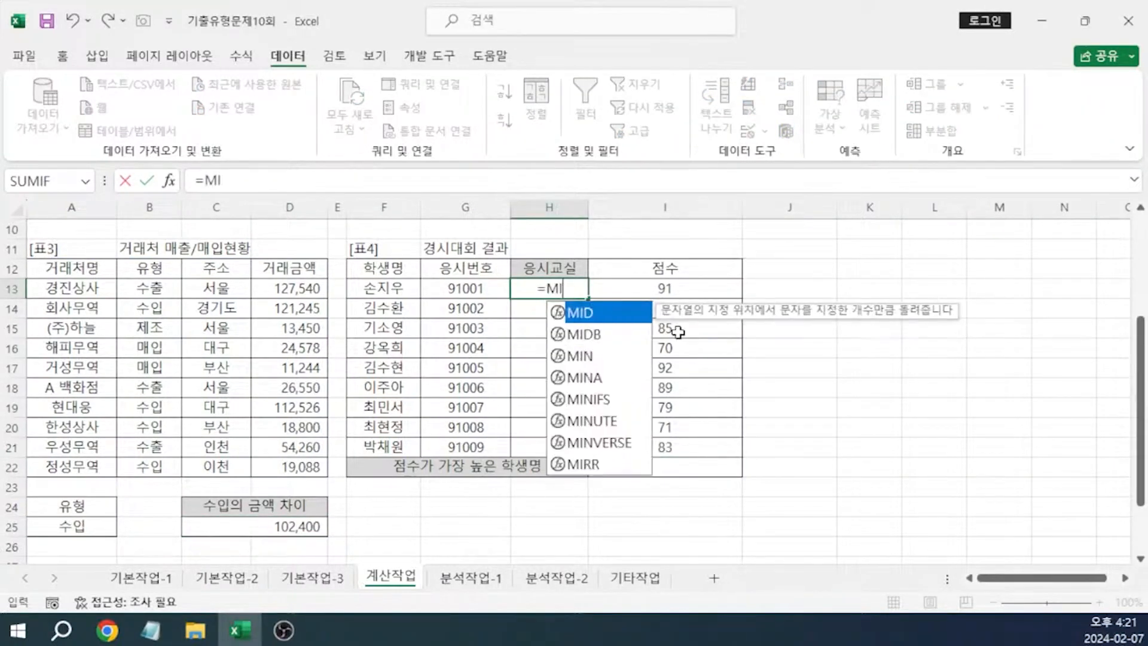
type("OD(")
left_click(483, 288)
type(",")
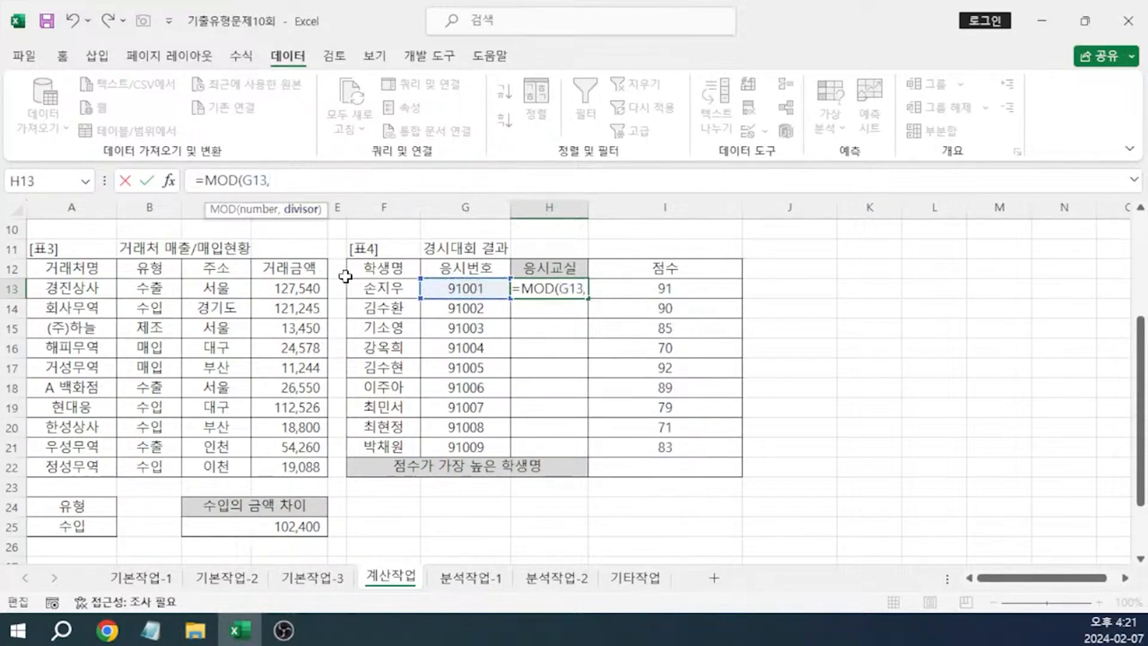
type("3")
key("Return")
left_click(533, 289)
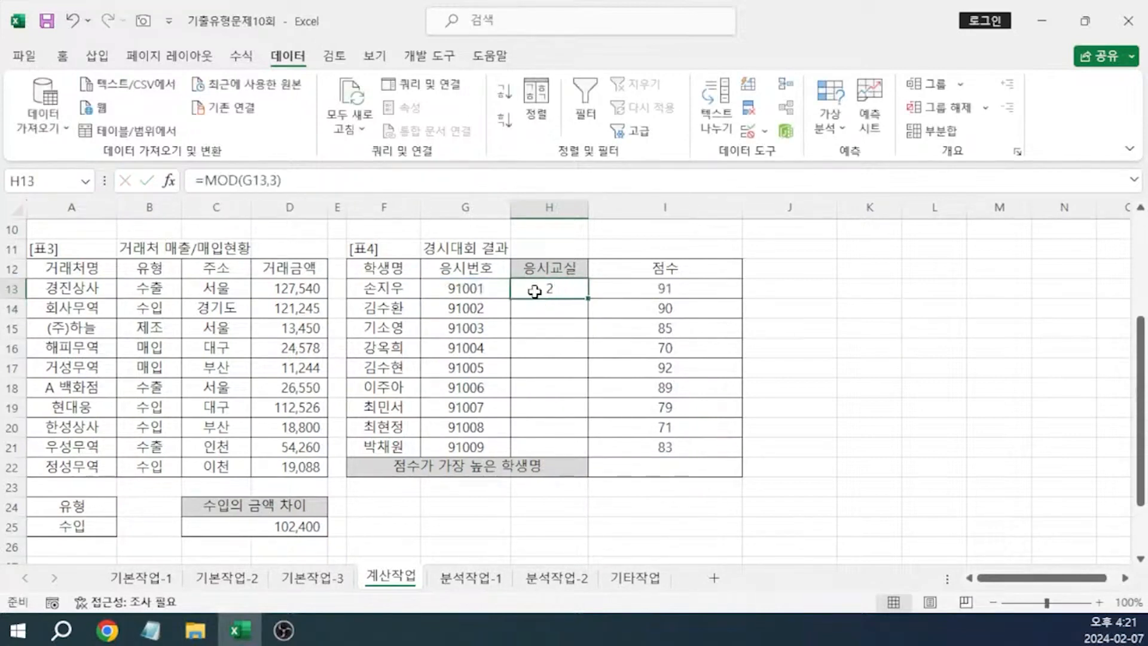
left_click_drag(588, 298, 587, 452)
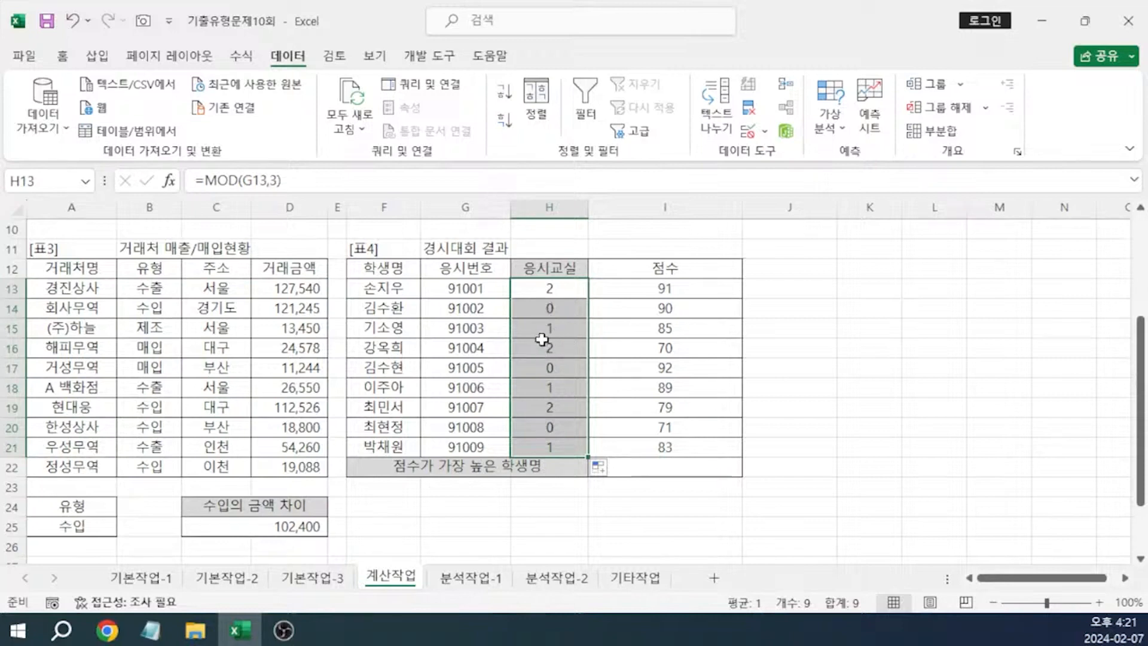
Wrap the H13 MOD formula in CHOOSE and add 1 to the remainder as the index: =CHOOSE(MOD(G13,3)+1,
left_click(554, 289)
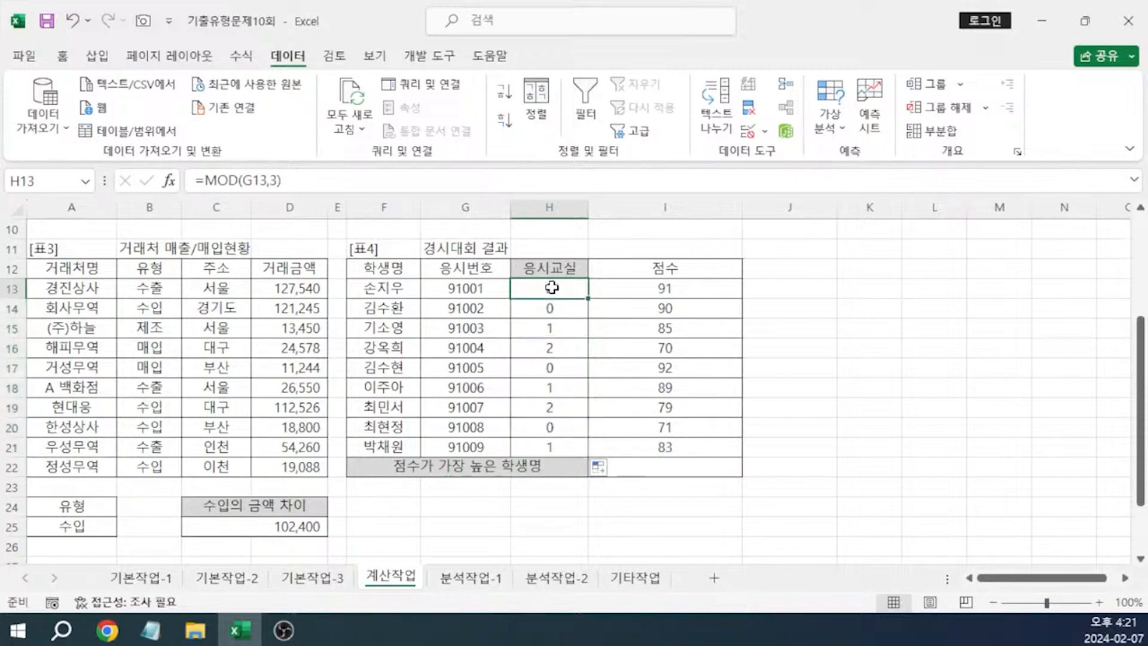
left_click(211, 180)
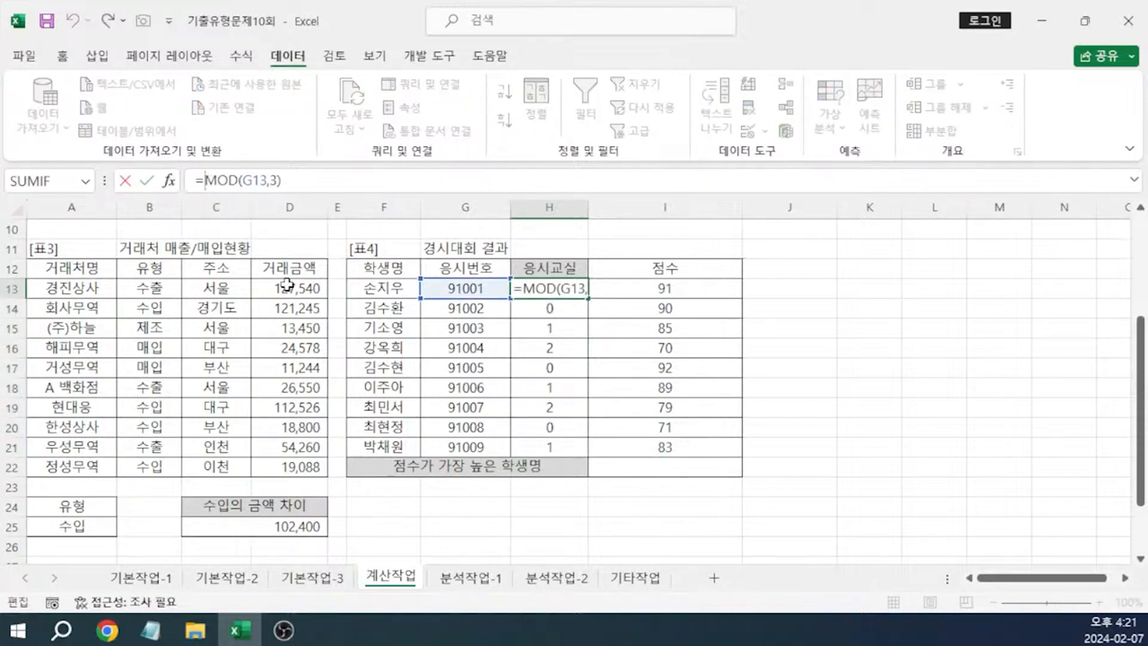
type("CHOOSE")
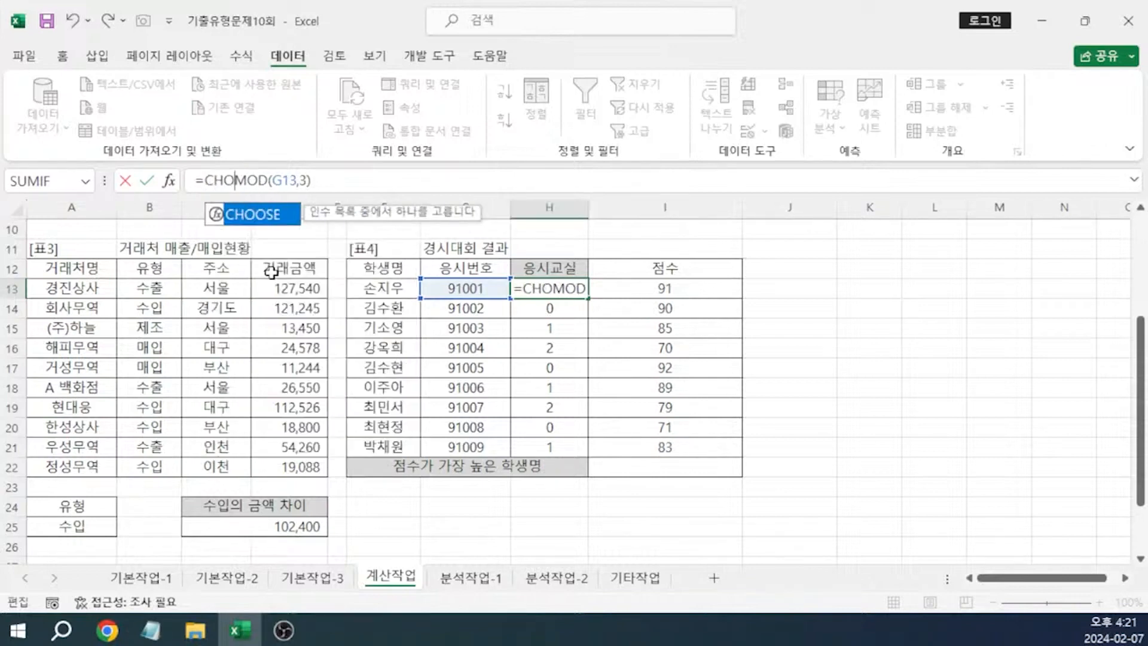
type("(")
key("End")
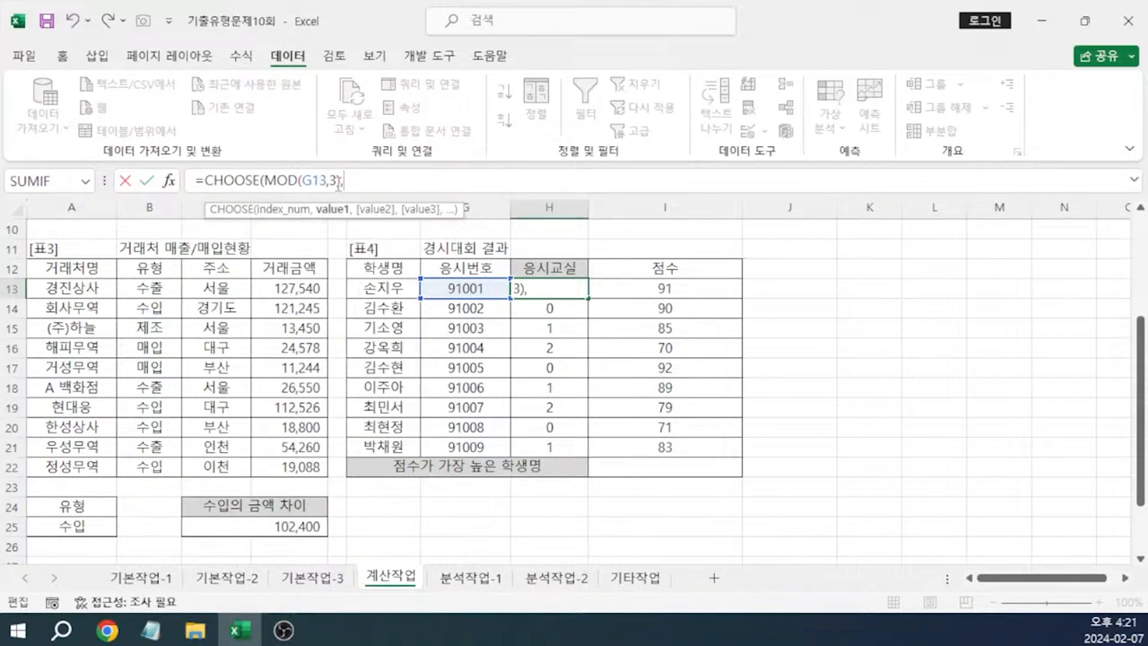
type(",")
left_click(341, 180)
type("+1")
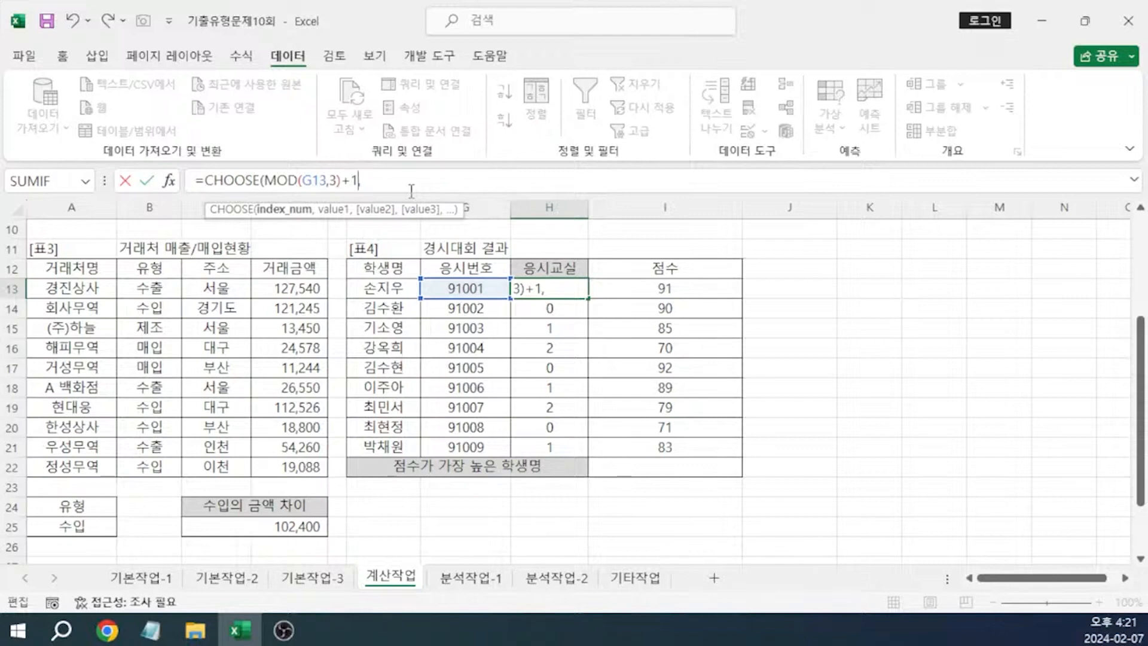
Complete the H13 CHOOSE formula with the choices "A반","B반","C반" and fill it down to H16
key("Right")
type("A")
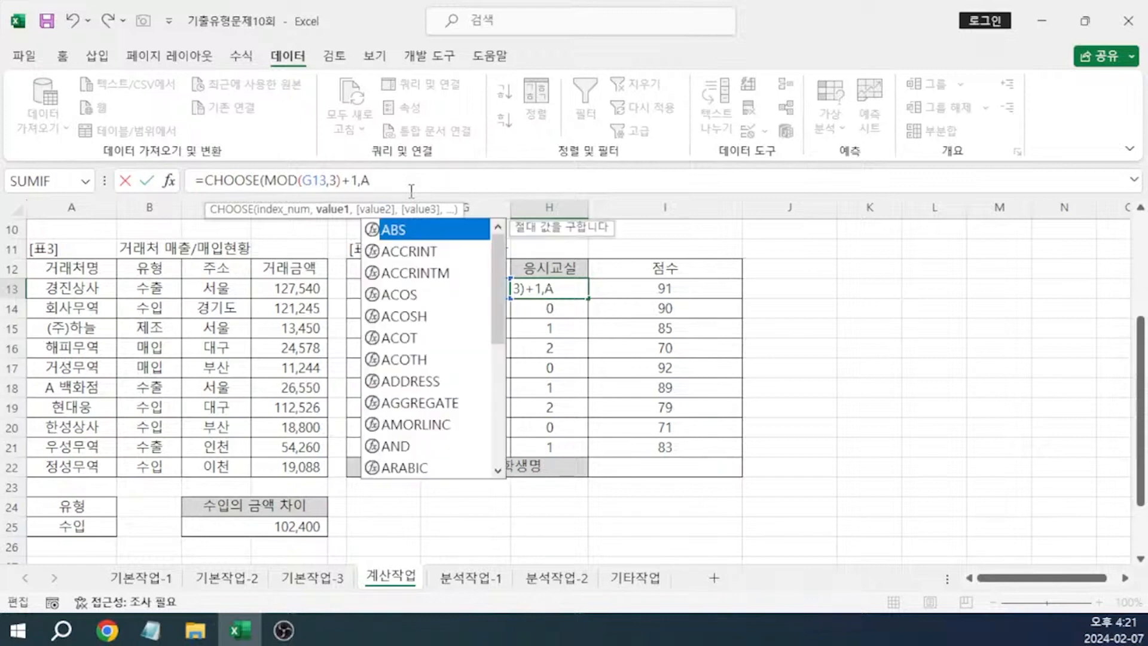
key("BackSpace")
type("\"A반\",")
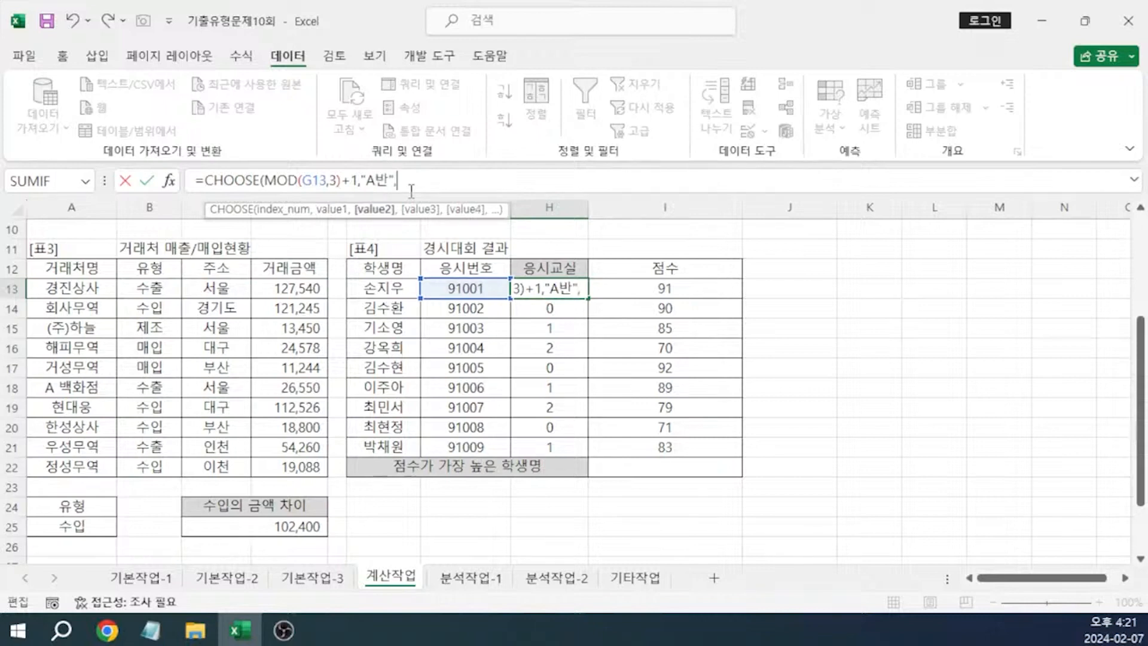
type("\"B반\",\"ㅊ")
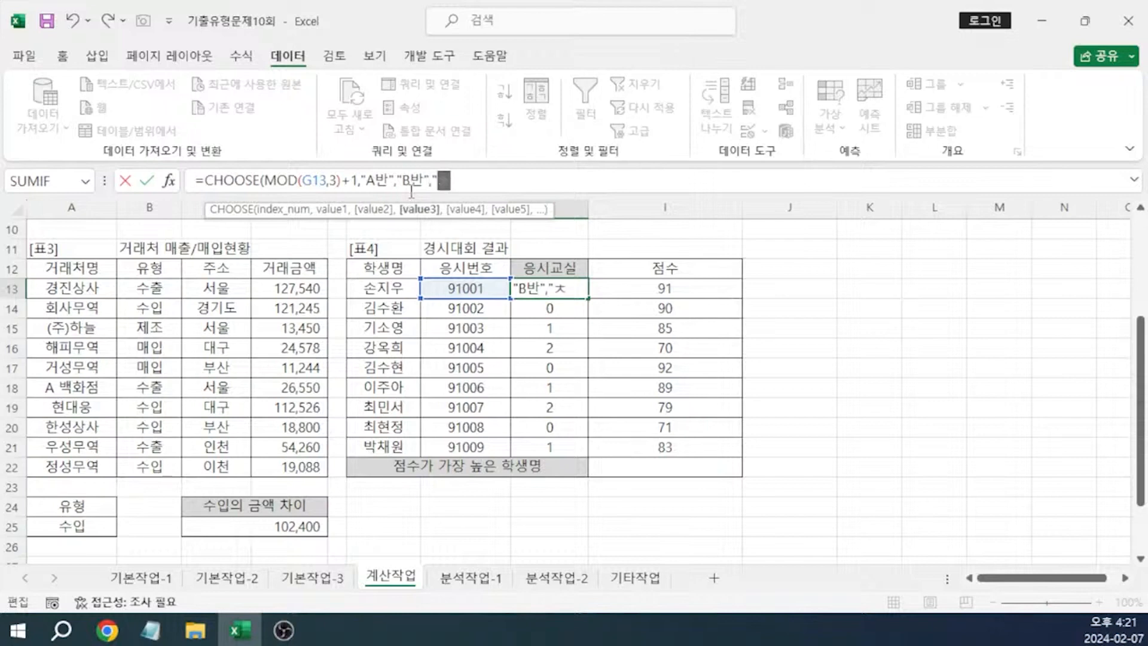
type("CQK")
key("BackSpace")
key("BackSpace")
type("반\"")
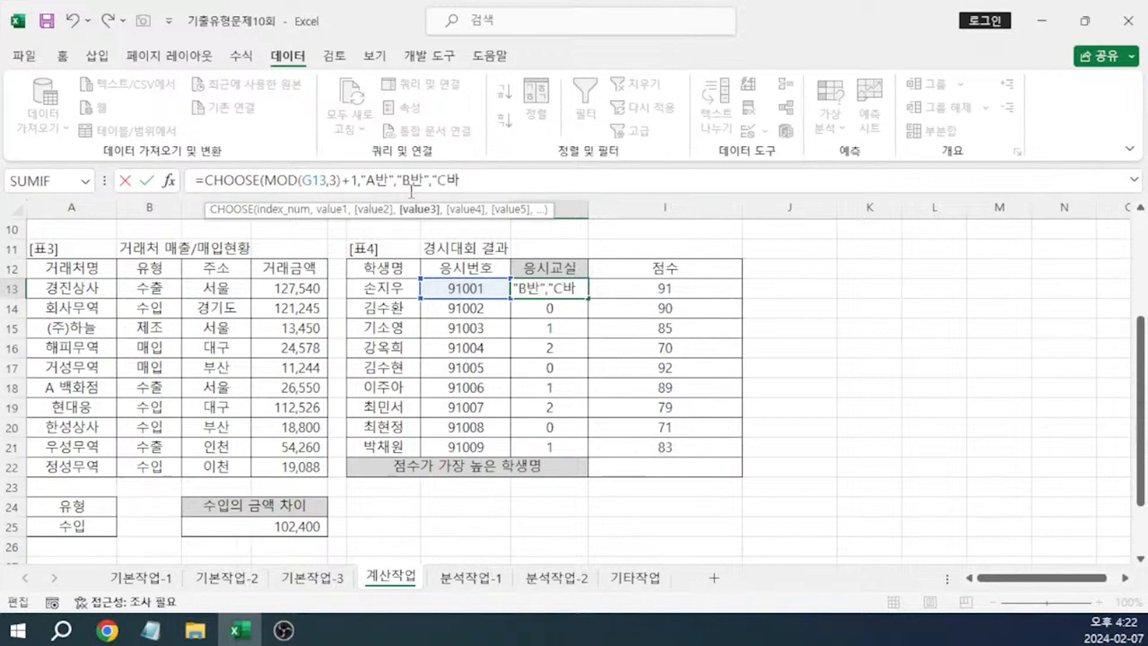
type(")")
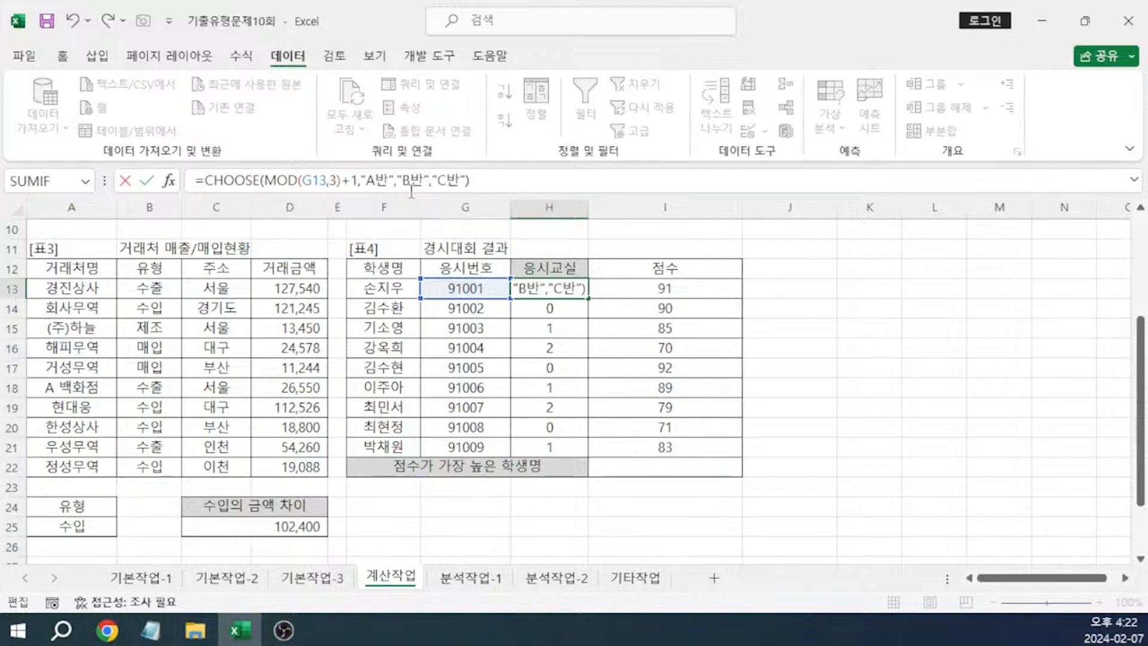
key("Return")
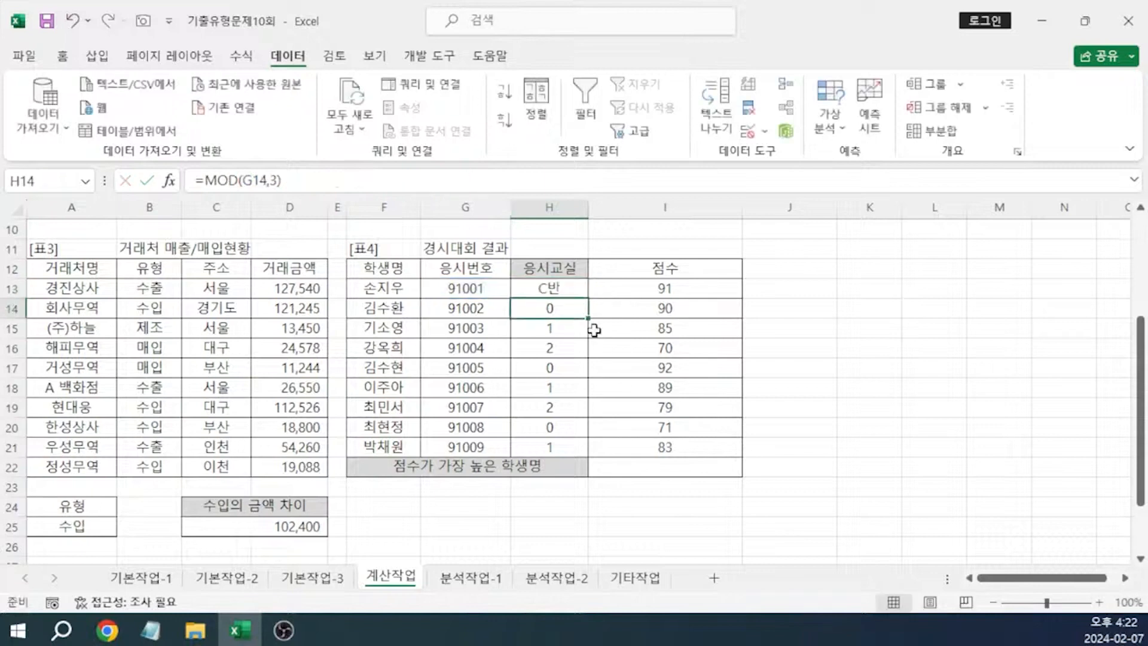
left_click(581, 289)
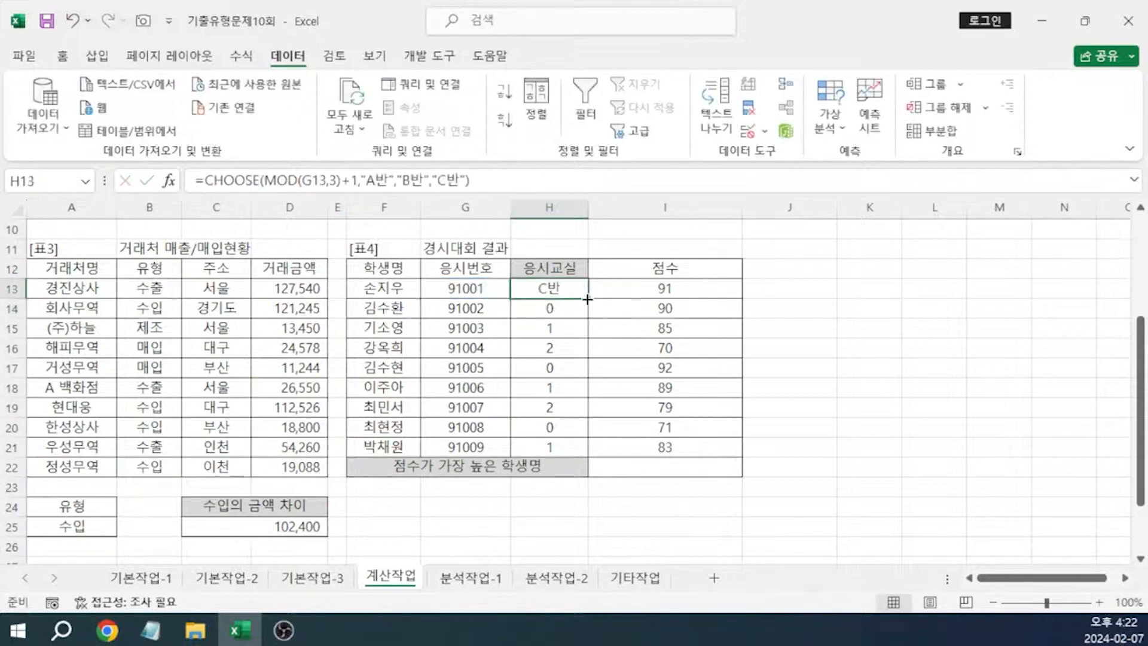
left_click_drag(588, 299, 586, 357)
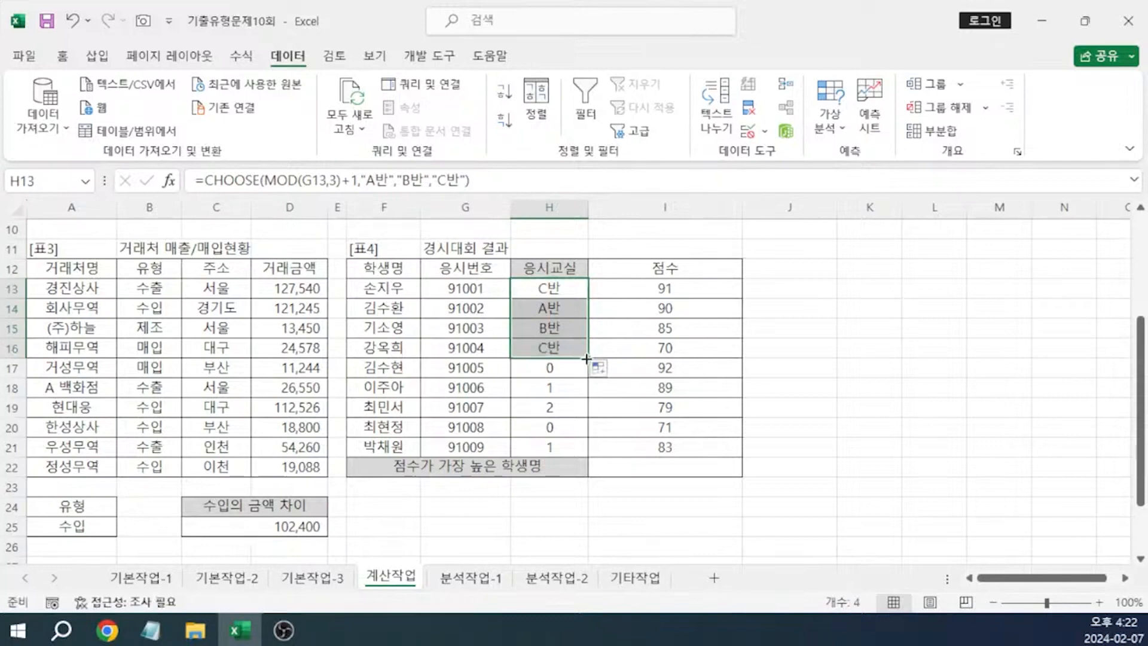
Record H13's formula =CHOOSE(MOD(G13,3)+1,"A반","B반","C반") as the 정답 for question 4 in Notepad
key("F2")
key("alt+Tab")
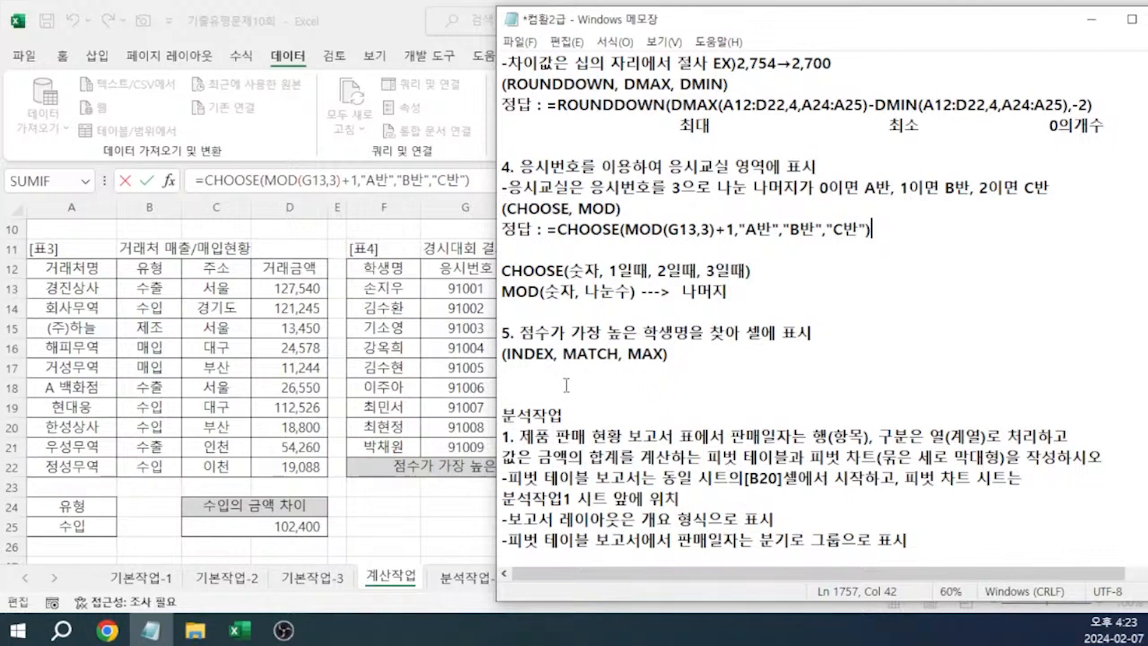
Add the syntax note INDEX( 범위, 행, 열) under question 5 in Notepad
left_click(672, 361)
key("Return")
key("Return")
type("INDEX(")
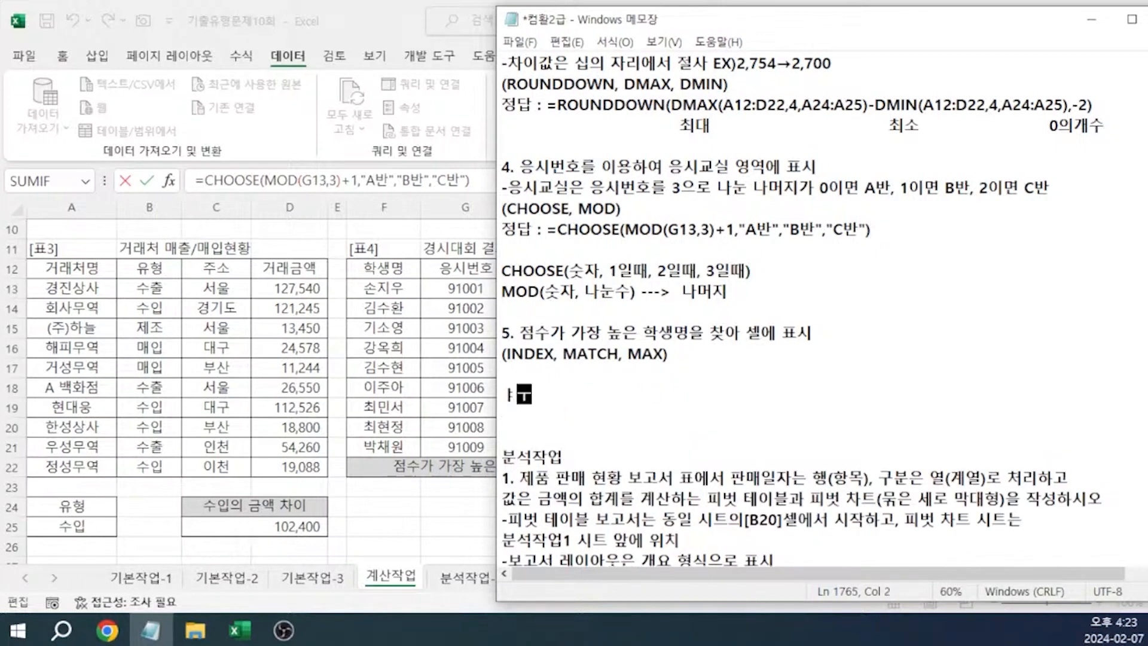
type(" 범위,  ")
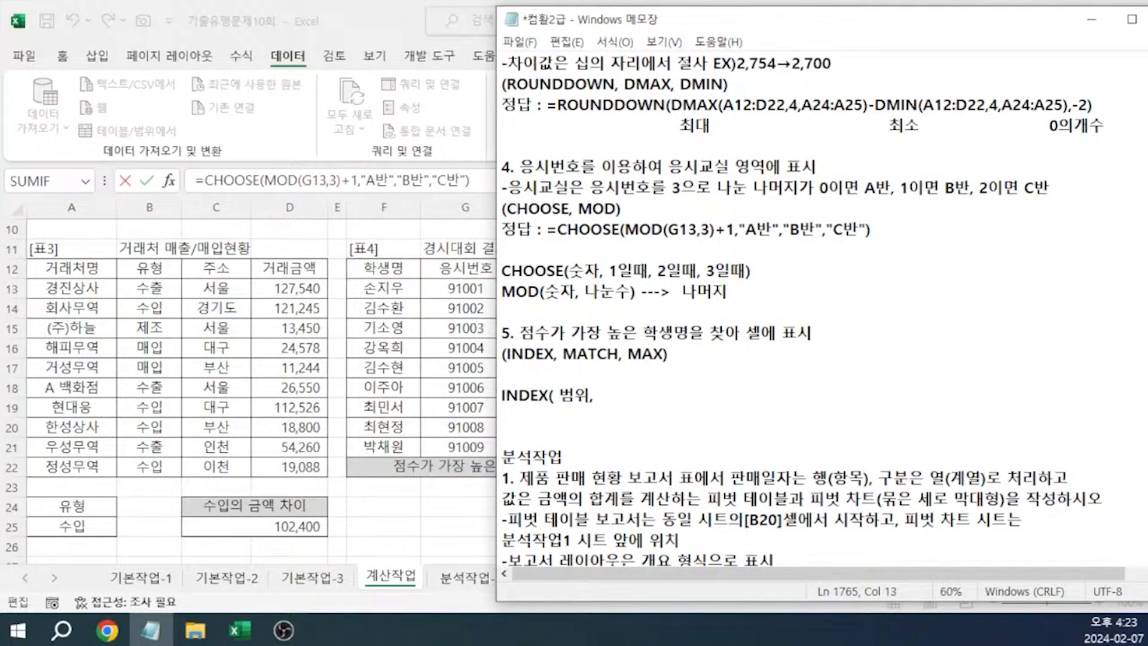
type("행,   열)")
key("Return")
Note the MATCH syntax below it as MATCH(클릭, 범위, with the match types 1, 0 and -1 on separate lines
type("MATCH(")
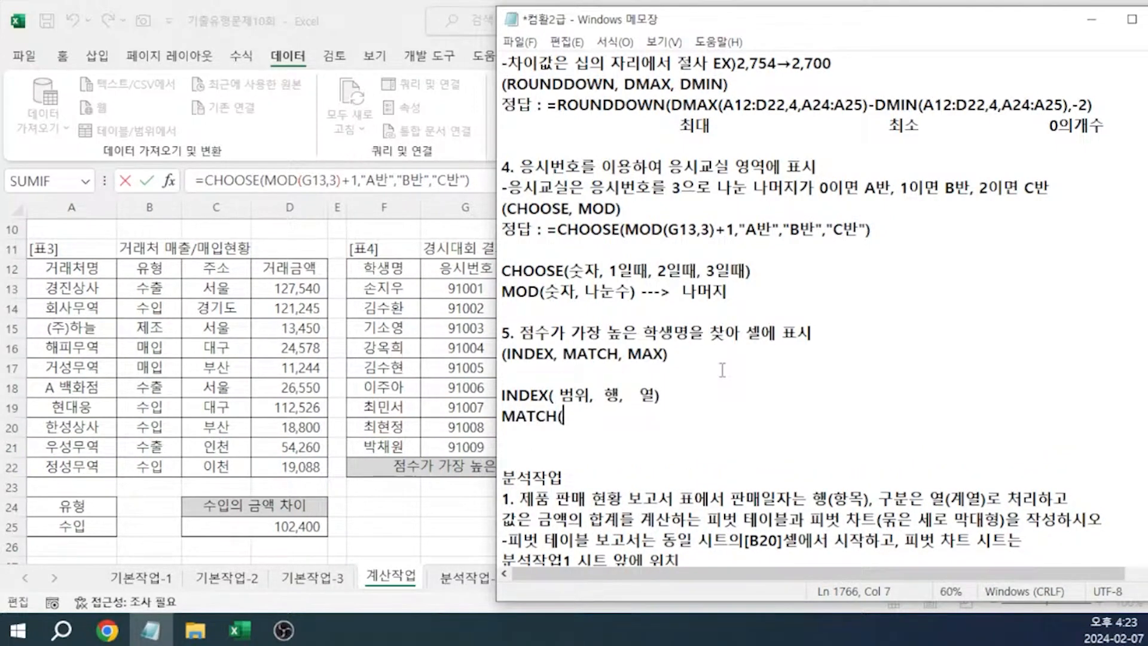
type("ZMF")
key("BackSpace")
key("BackSpace")
key("BackSpace")
key("Caps_Lock")
type("클리ㄱ, ")
type("범위")
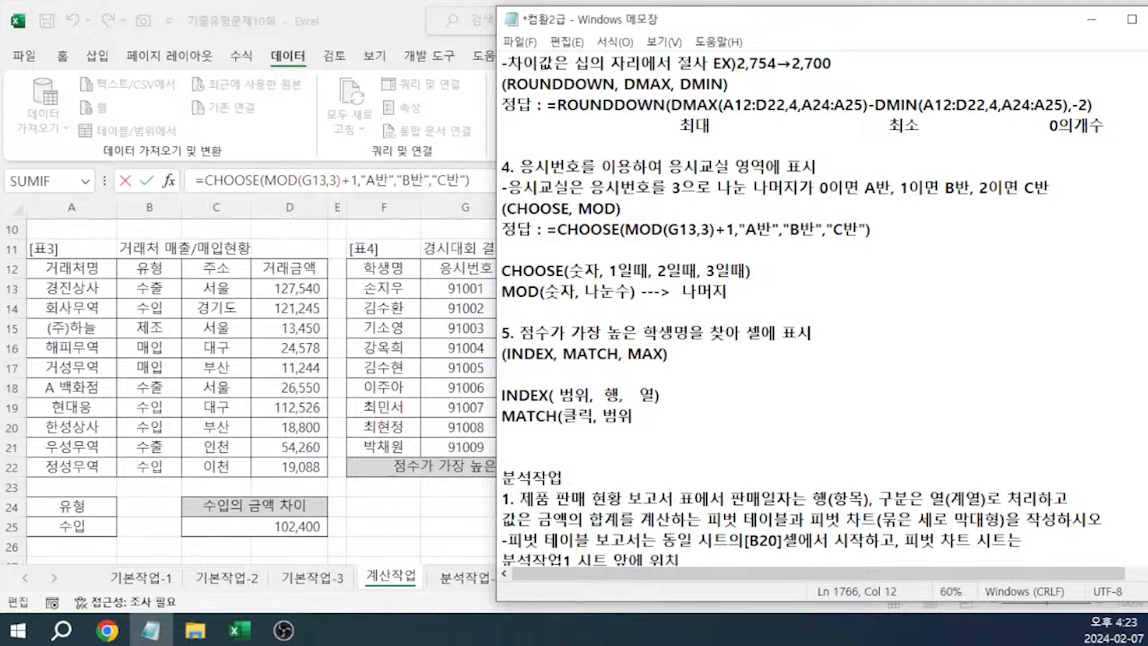
type(", 1")
key("Return")
type("0")
key("Return")
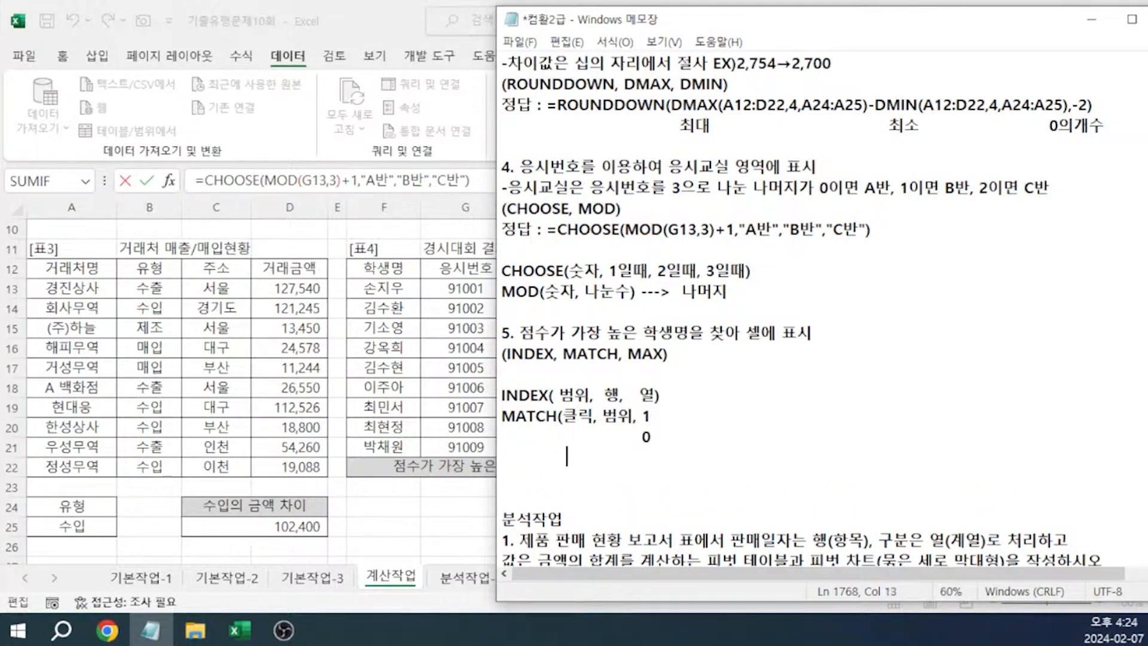
type("-1")
Label match type 0 in the MATCH note as 정확일치
left_click(657, 415)
left_click(665, 447)
type(": ㅈ")
type("정확일치")
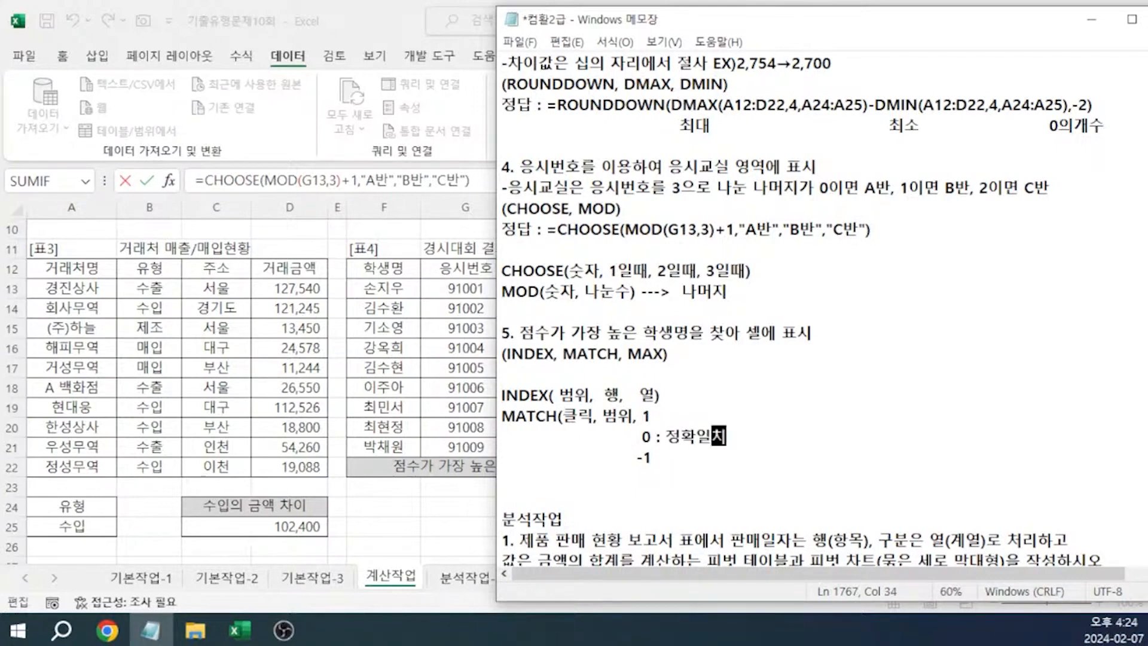
Outline the nested formula below the MATCH note as INDEX(범위, MATCH(MAX(범위), 범위) ....
left_click(713, 466)
key("Return")
key("Return")
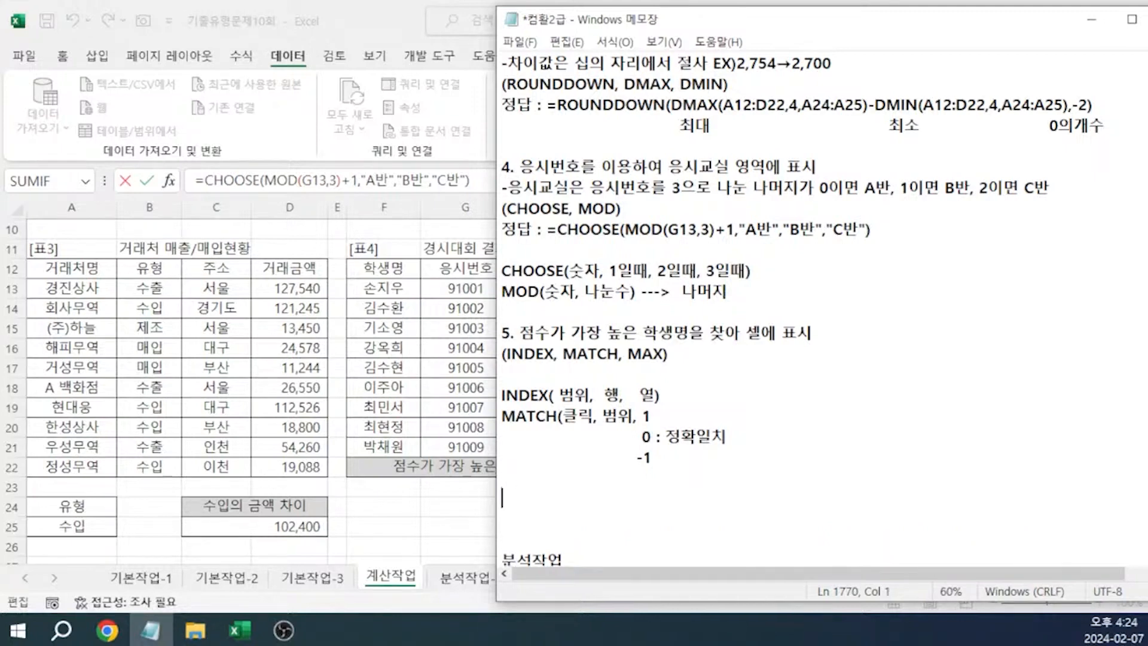
type("INDEX(범위, ")
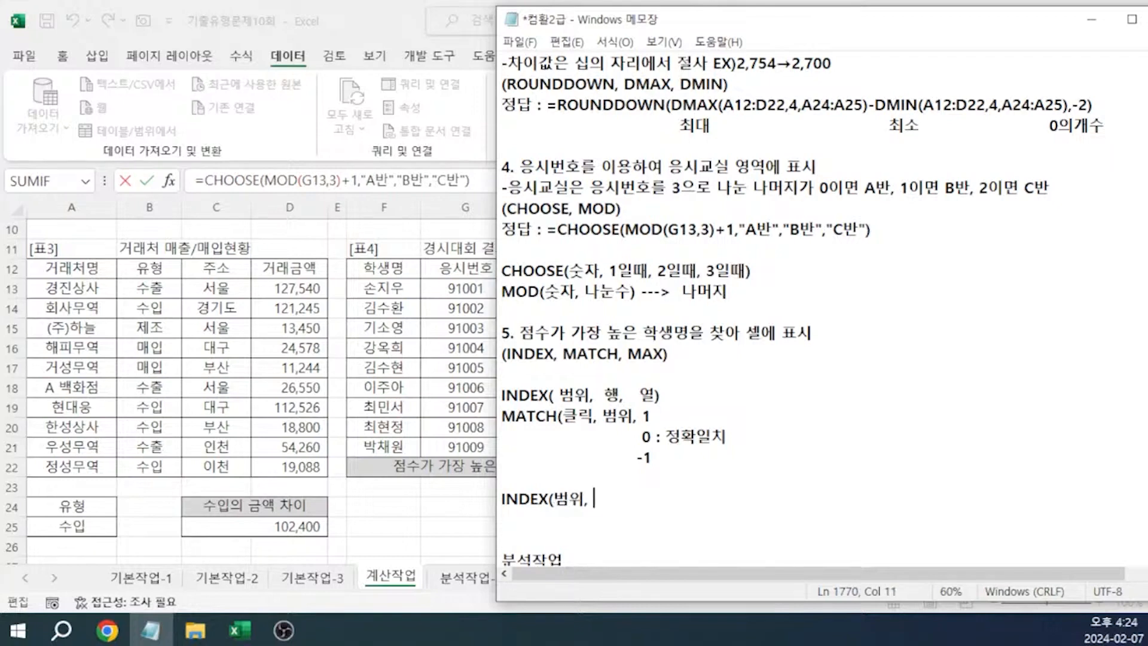
type("MATCH(")
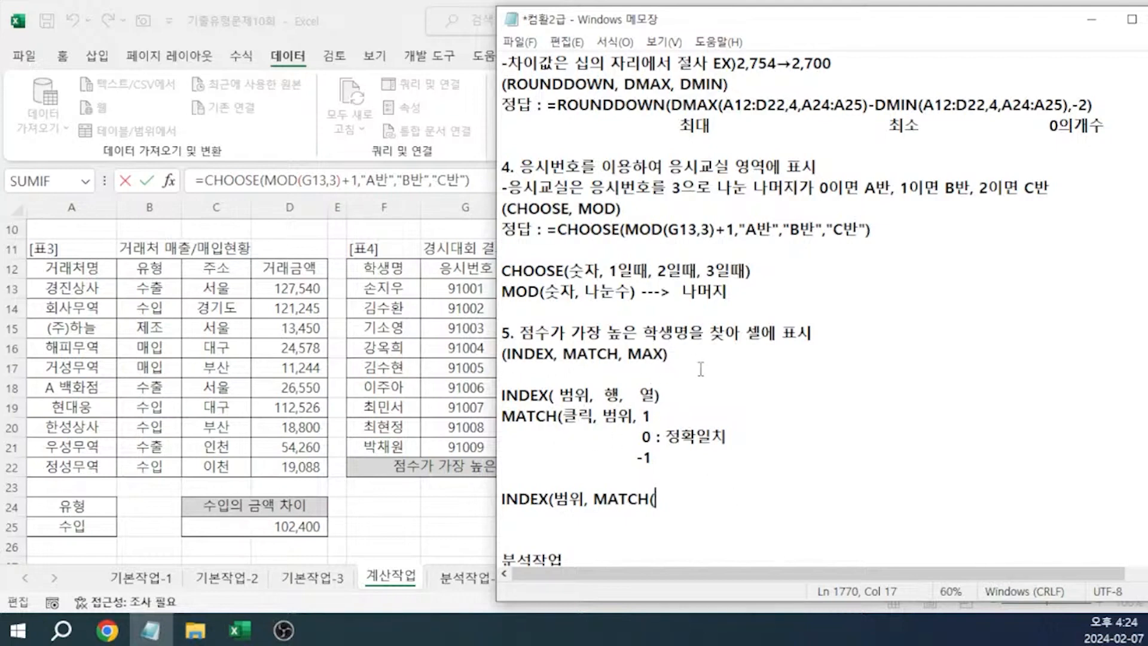
type("MAX(범위)")
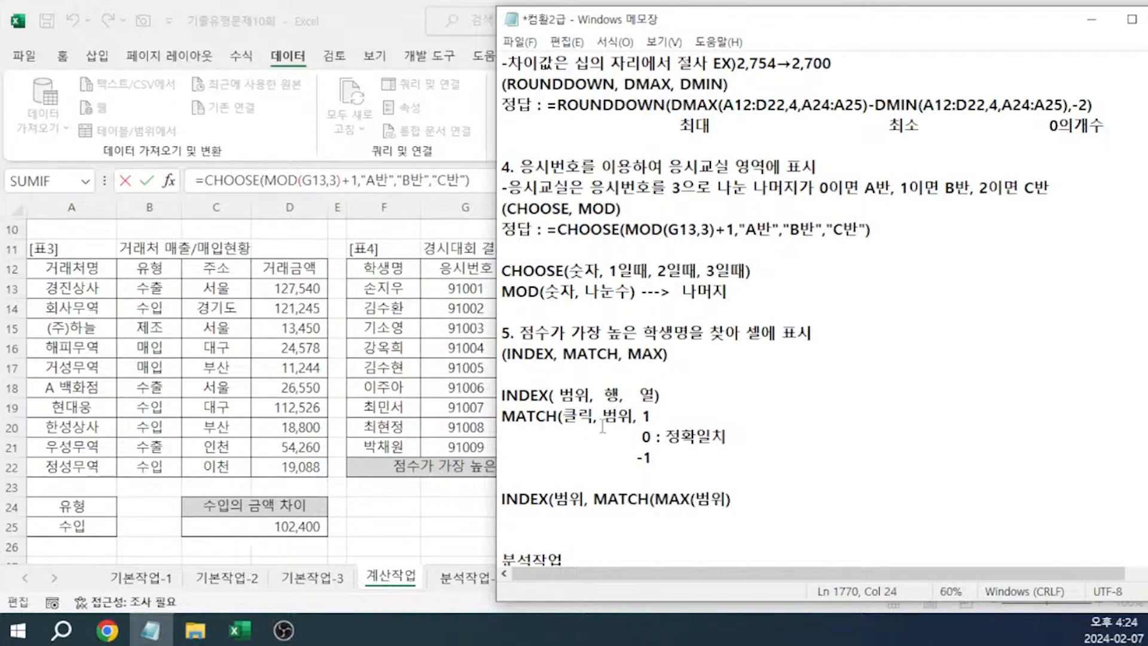
type(", 버")
type("범위) .....")
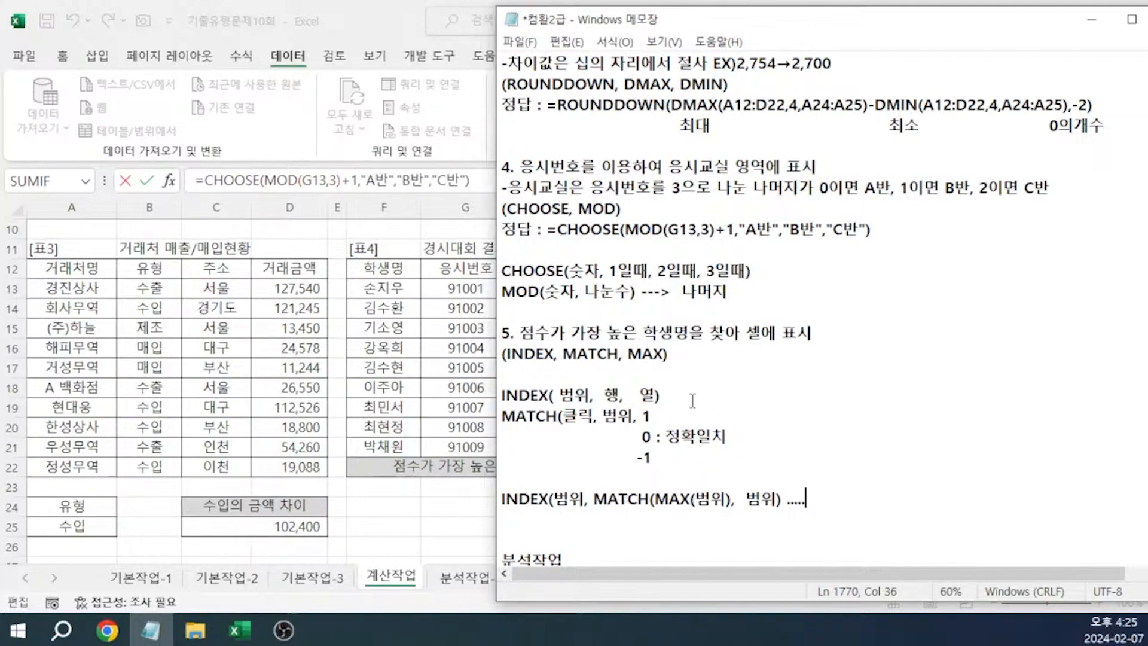
Switch to Excel and start the I22 formula with the INDEX array F13:I21: =INDEX(F13:I21,
key("alt+Tab")
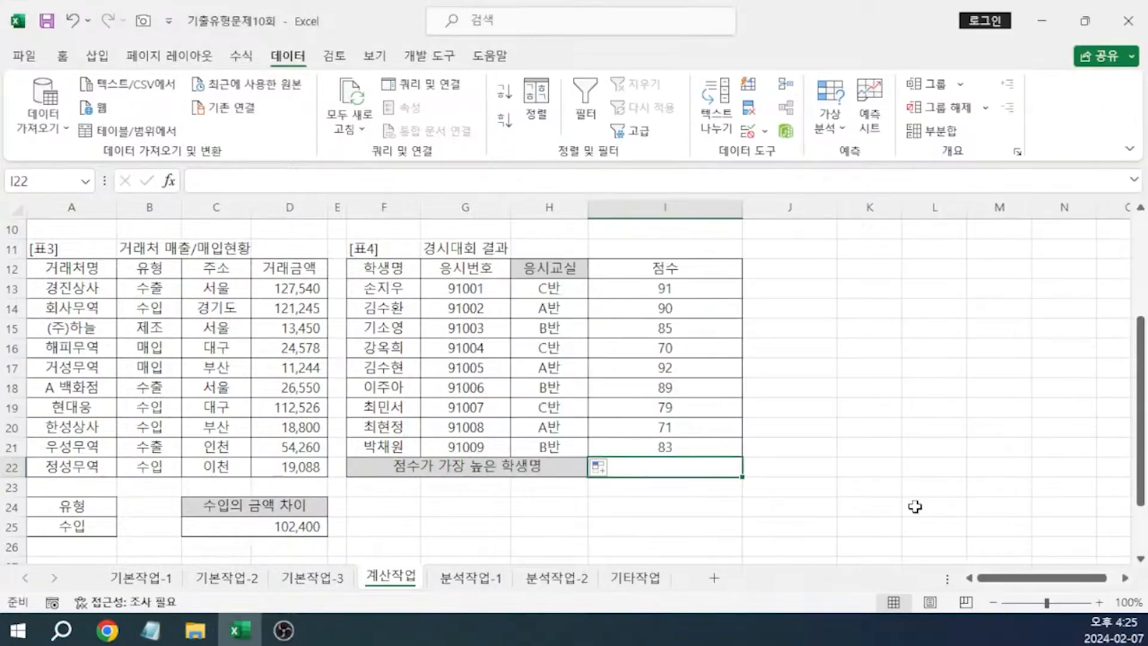
type("=ㅑㅜㅇㄷ")
key("BackSpace")
key("BackSpace")
key("BackSpace")
key("BackSpace")
key("Hangul")
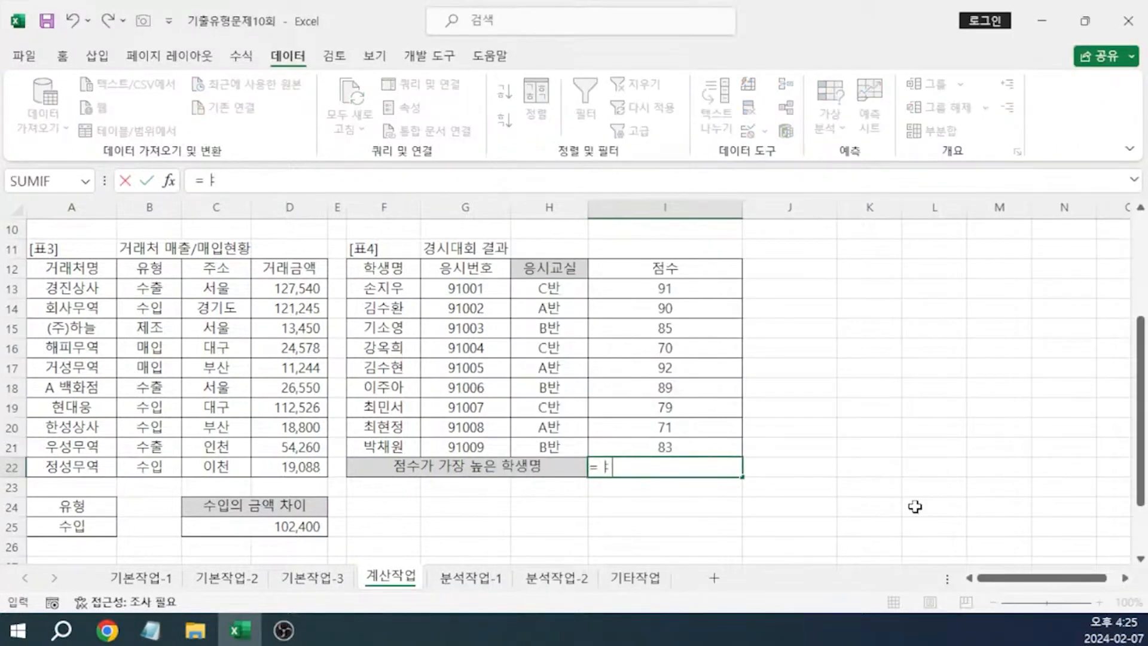
type("index(")
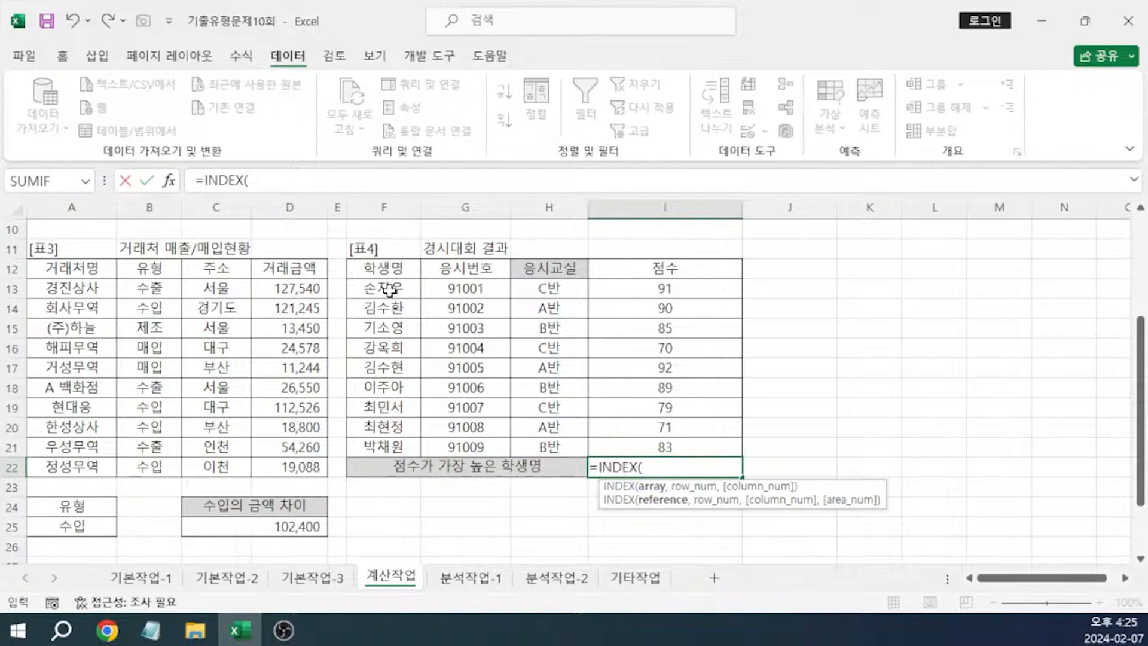
left_click_drag(389, 289, 638, 444)
type(",")
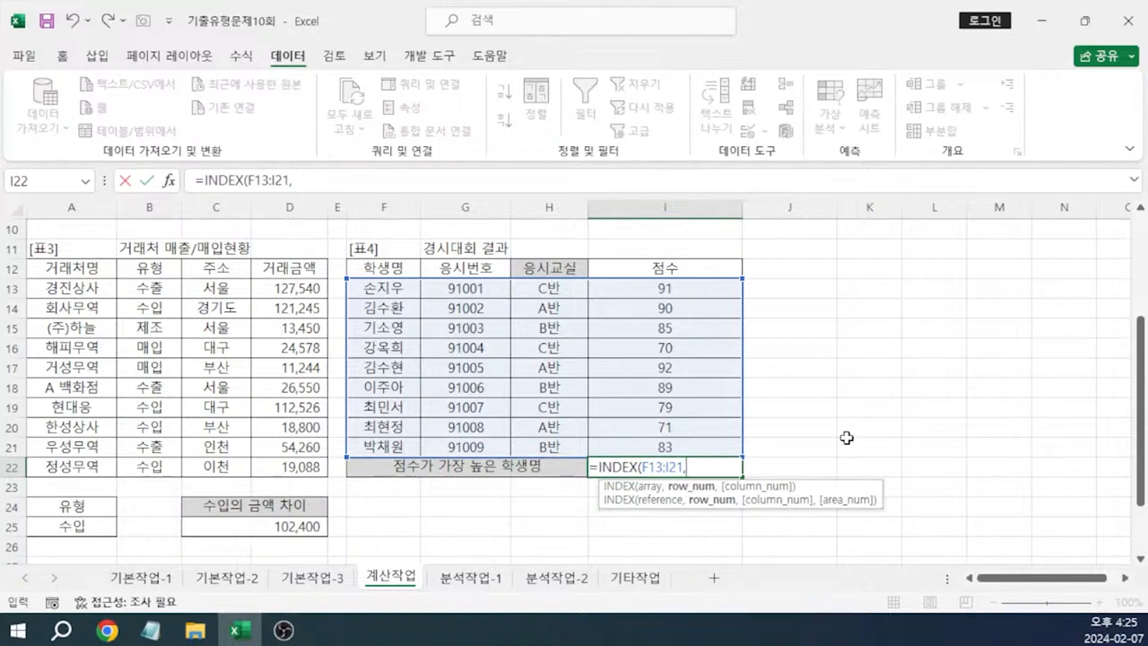
Add MATCH(MAX(I13:I21),I13:I21,0) as the row argument of the I22 INDEX formula, using exact match
type("MAT")
key("Tab")
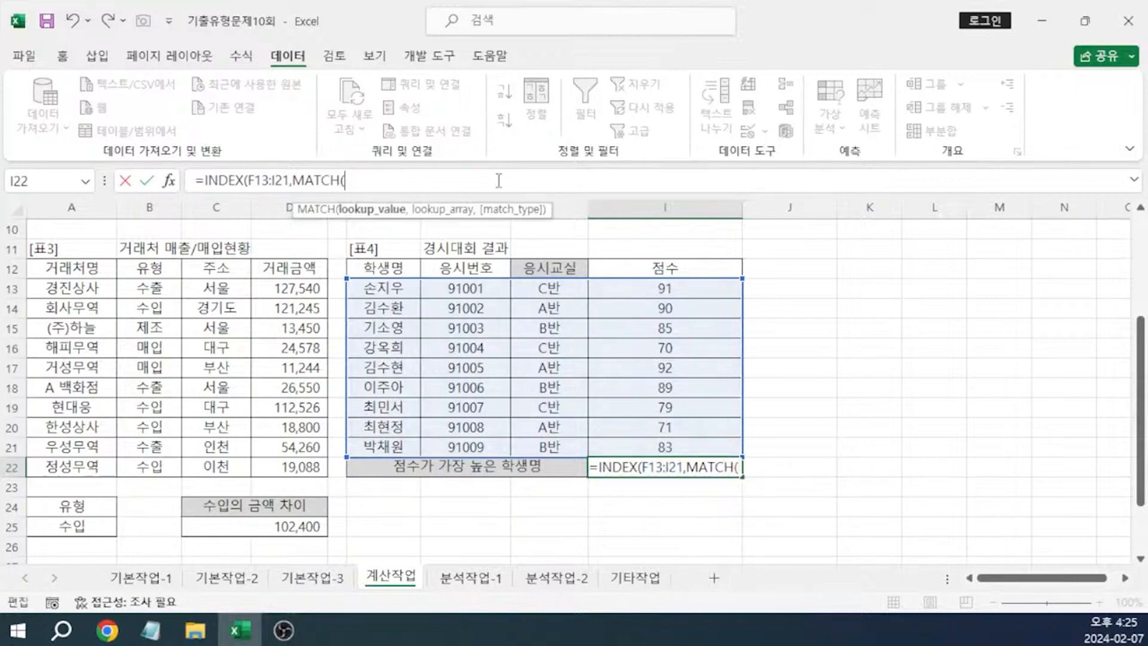
type("MAX(")
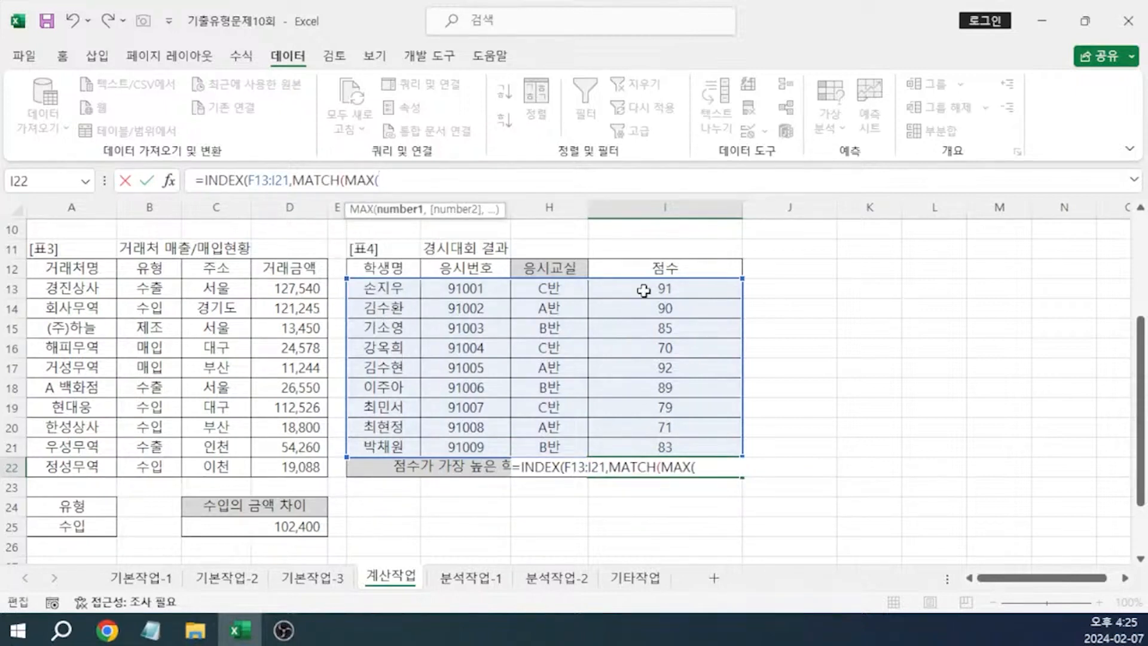
left_click_drag(643, 291, 633, 446)
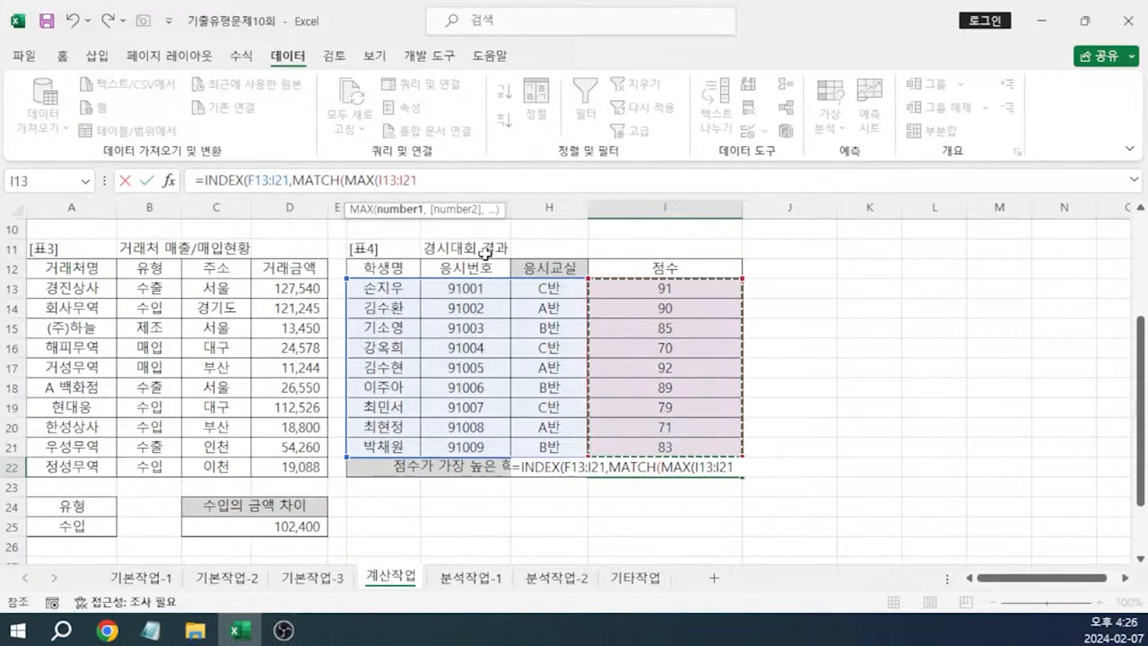
type(")")
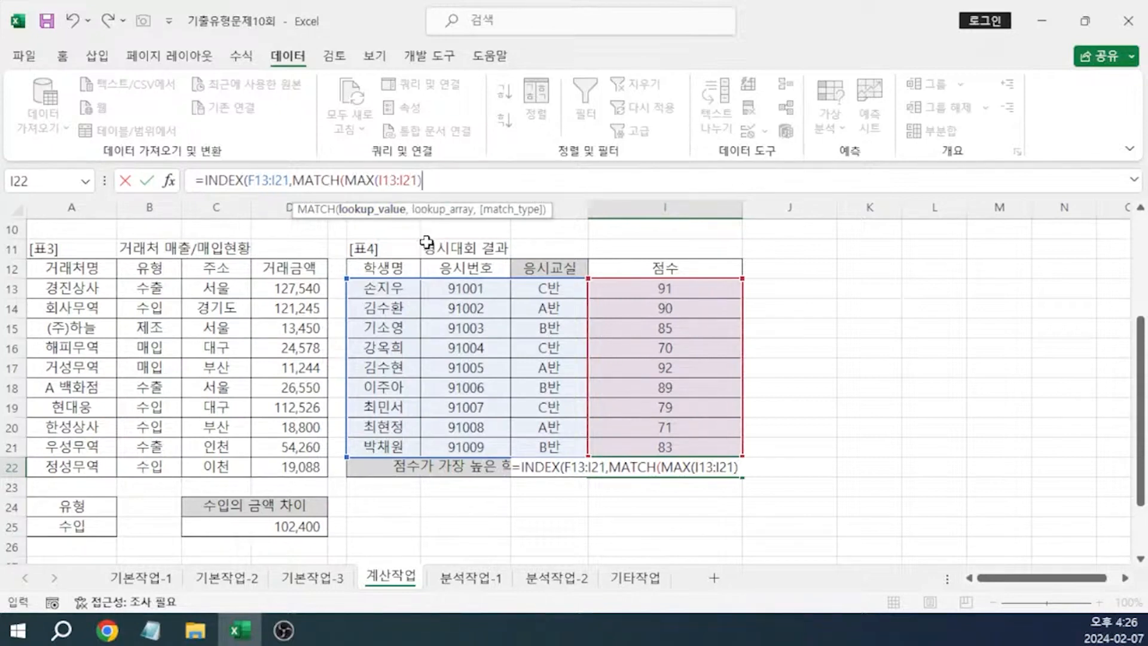
type(",")
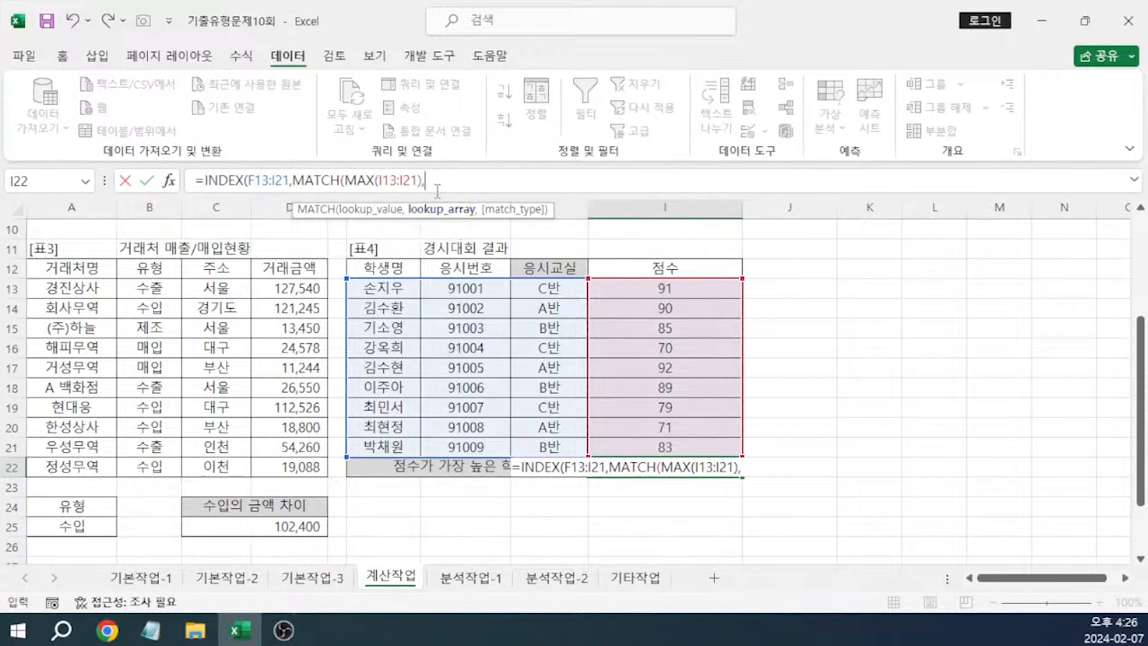
left_click_drag(627, 290, 632, 445)
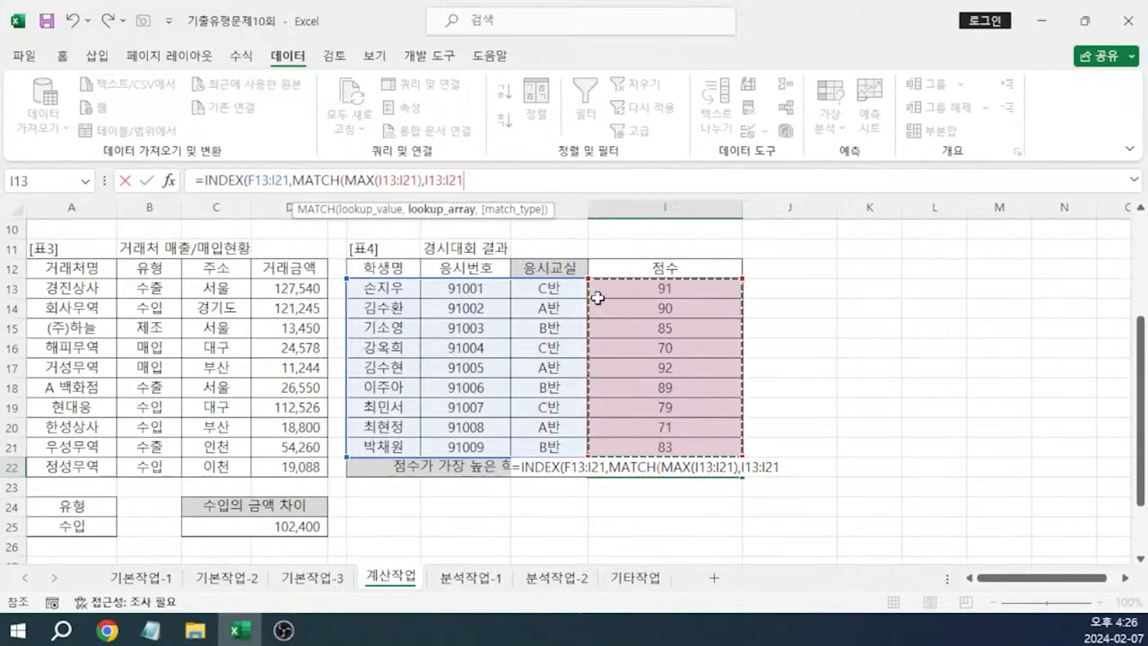
type(",")
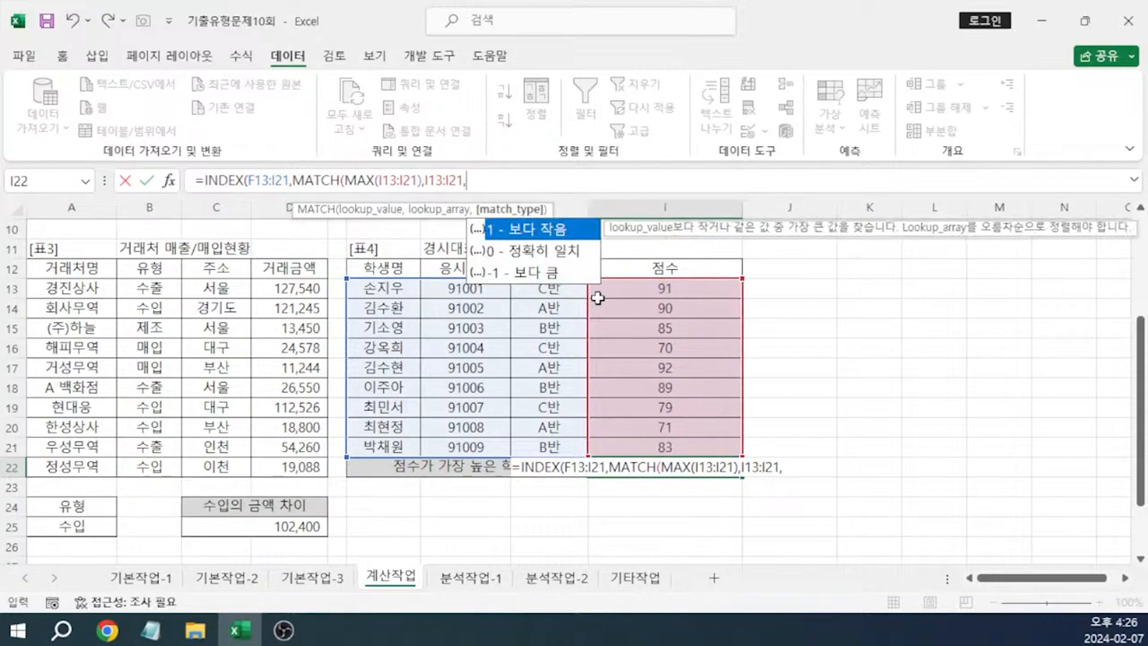
left_click(566, 251)
double_click(565, 251)
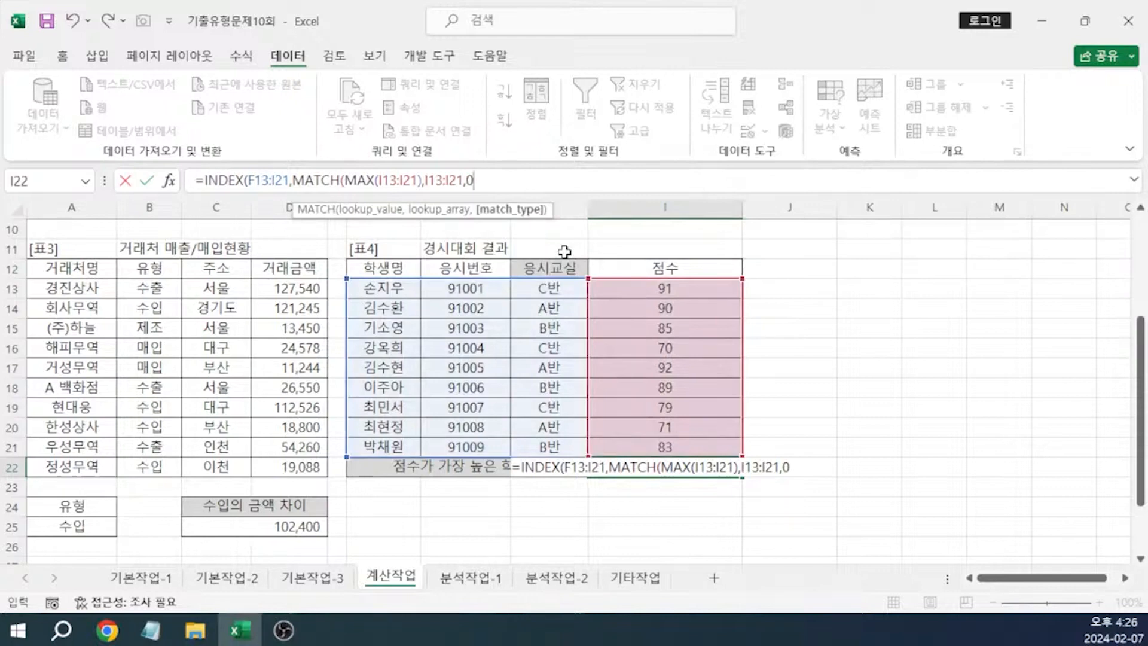
type(")")
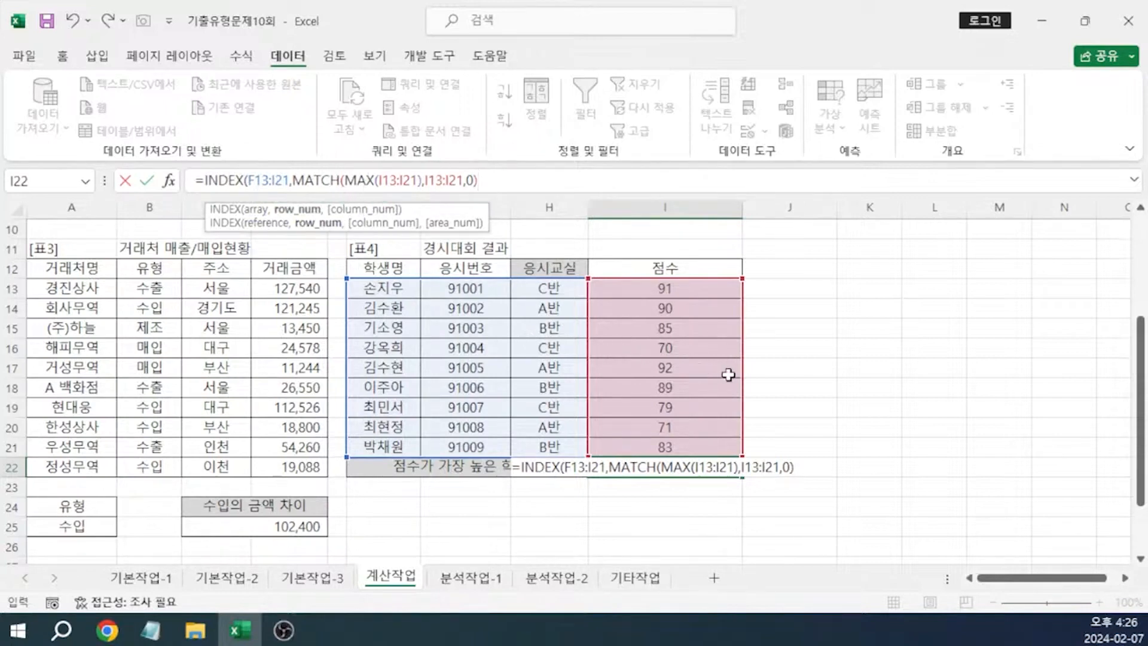
Complete the I22 formula with column number 1 as =INDEX(F13:I21,MATCH(MAX(I13:I21),I13:I21,0),1) and select the cell again
type(",")
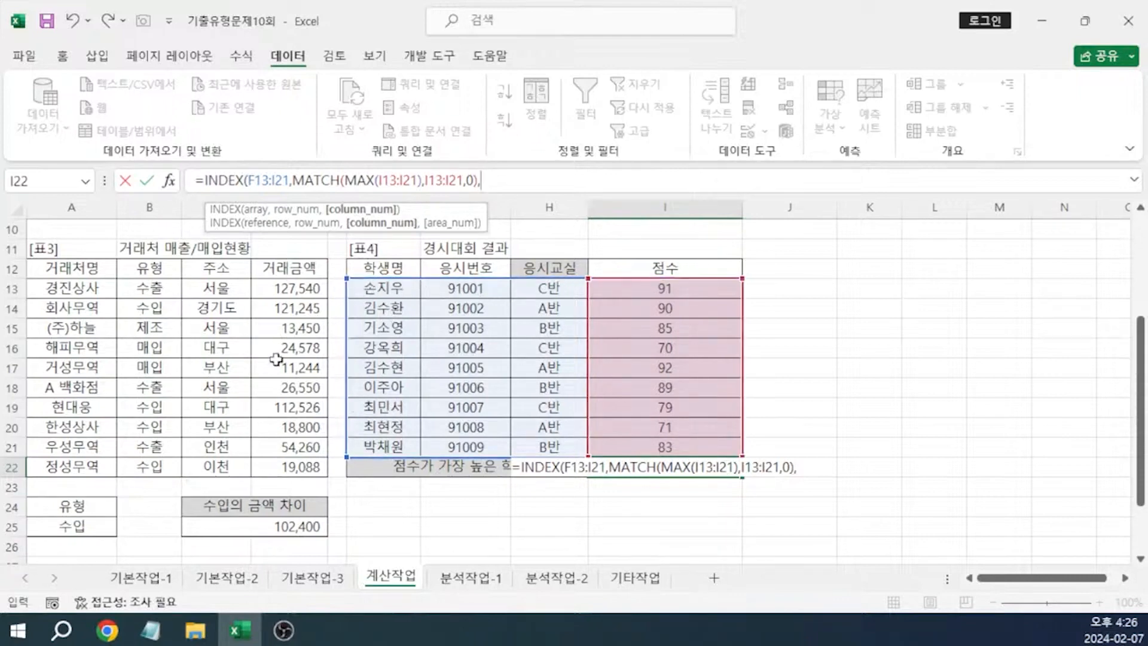
type("1")
type(")")
key("Return")
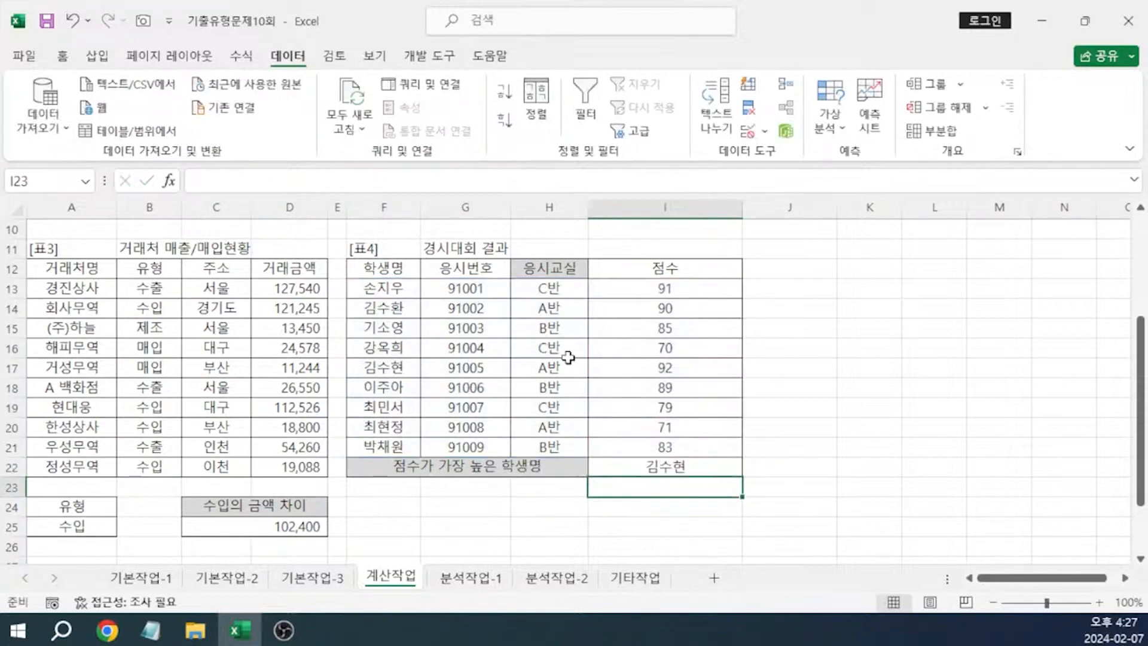
left_click(682, 465)
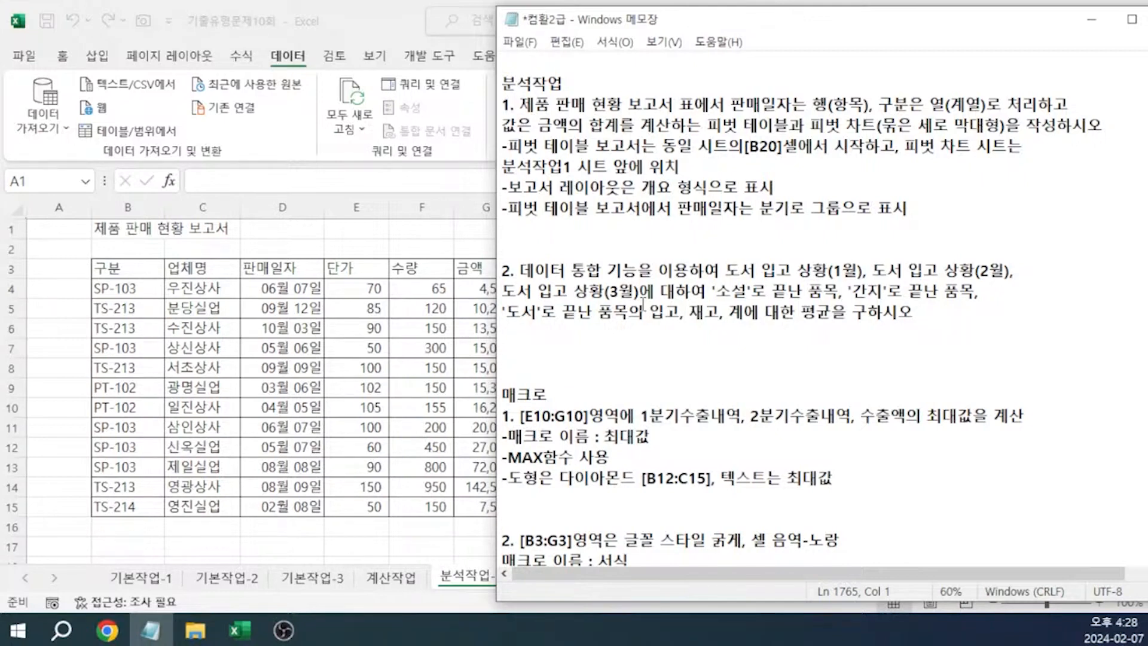
Switch to Excel and insert a pivot table from B3:G15 of 분석작업-1, placed on the existing worksheet at B20
left_click(142, 276)
key("ctrl+shift+Right")
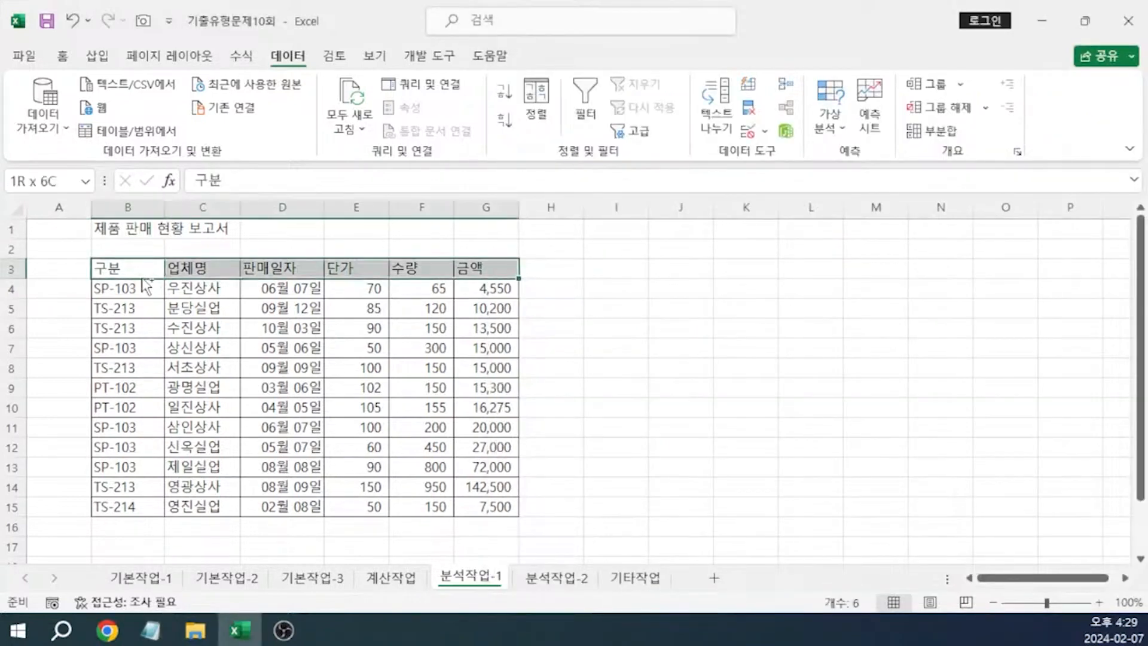
key("ctrl+shift+Down")
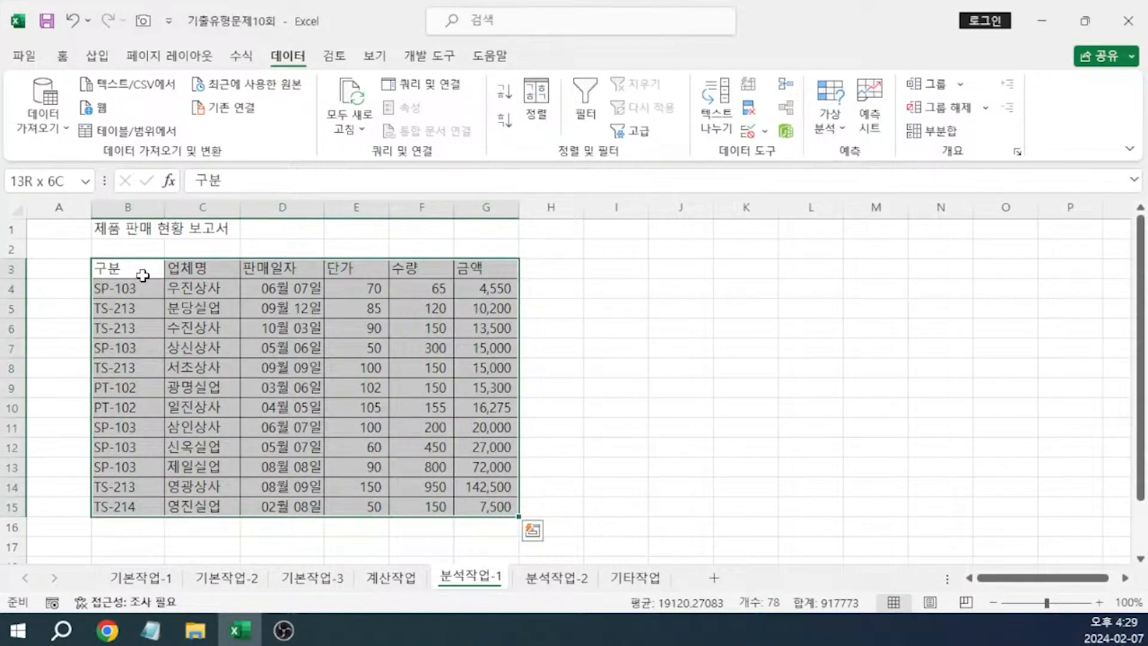
left_click(97, 55)
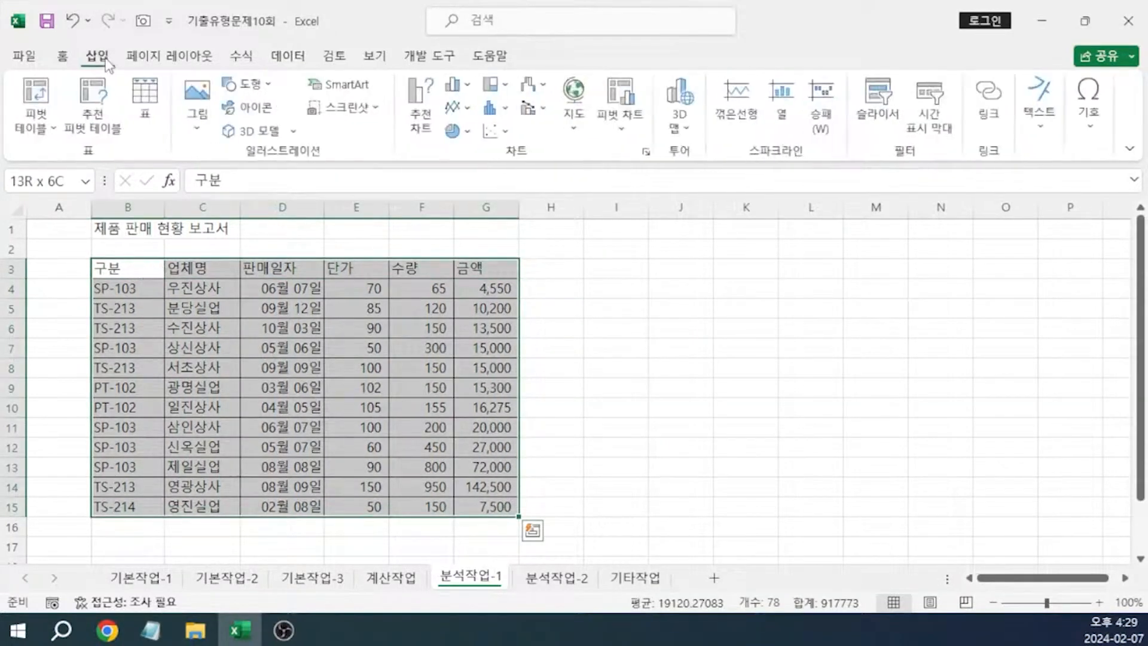
left_click(43, 107)
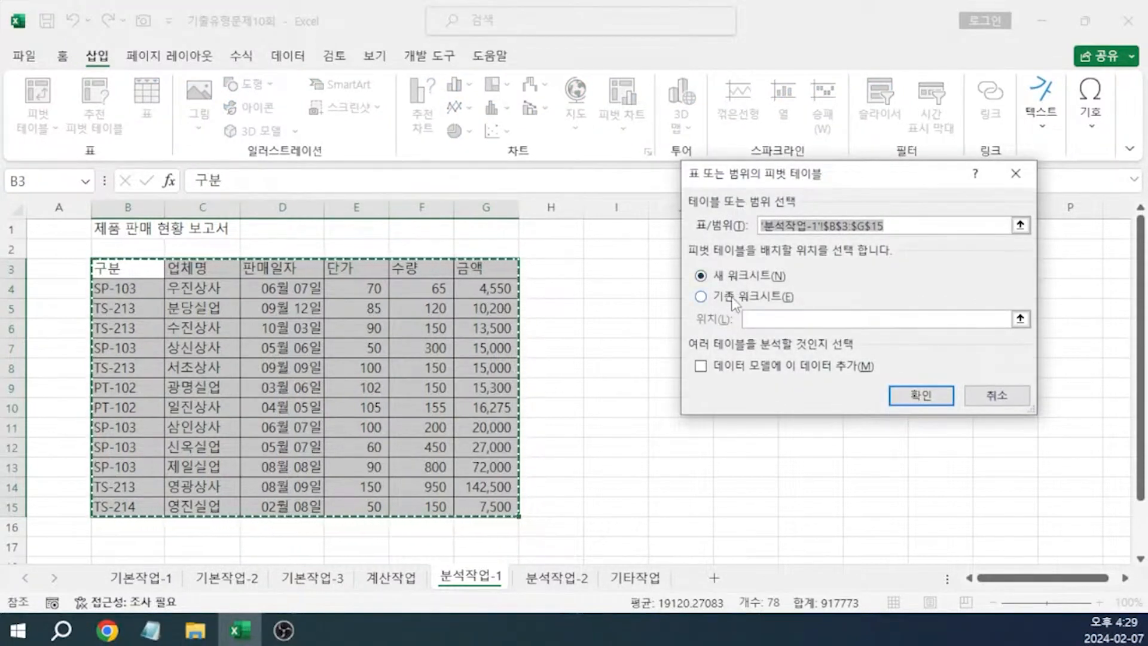
left_click(701, 297)
scroll(117, 487, "down", 2)
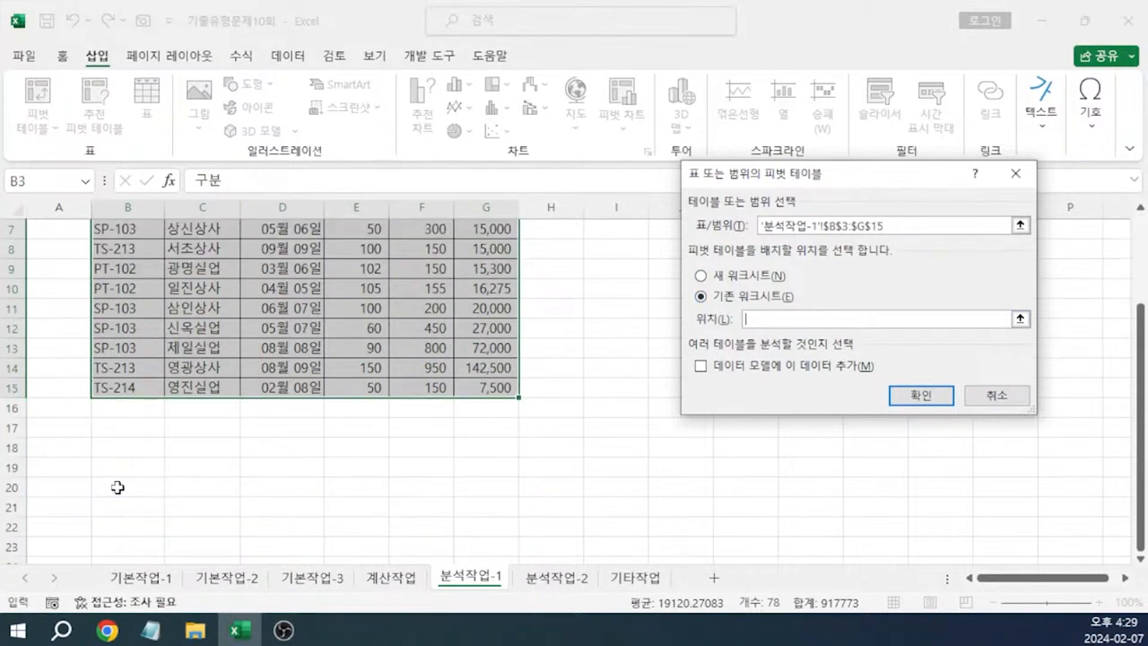
left_click(118, 488)
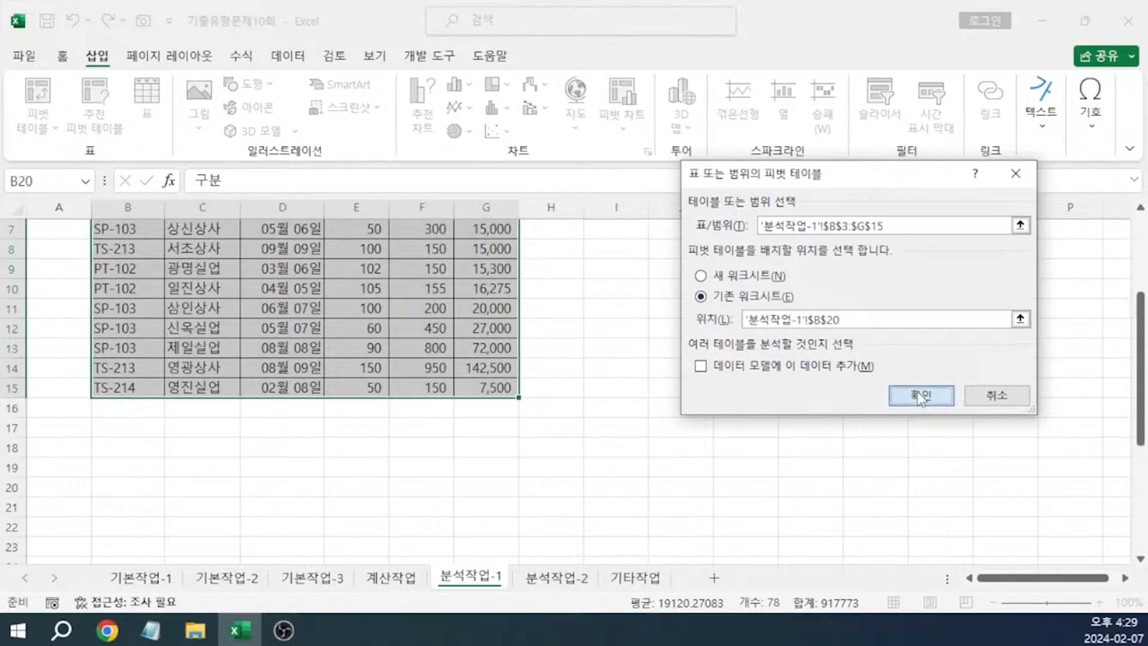
left_click(921, 396)
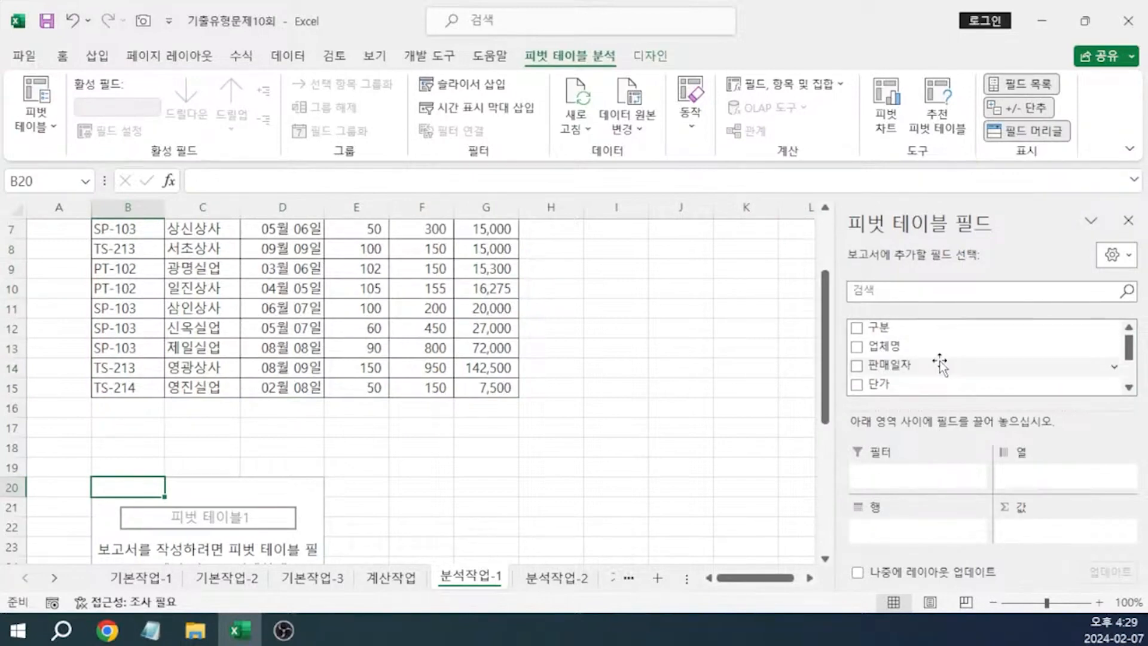
Lay out the pivot table with 판매일자 in rows, 구분 in columns, and the sum of 금액 in values
left_click_drag(939, 360, 1049, 477)
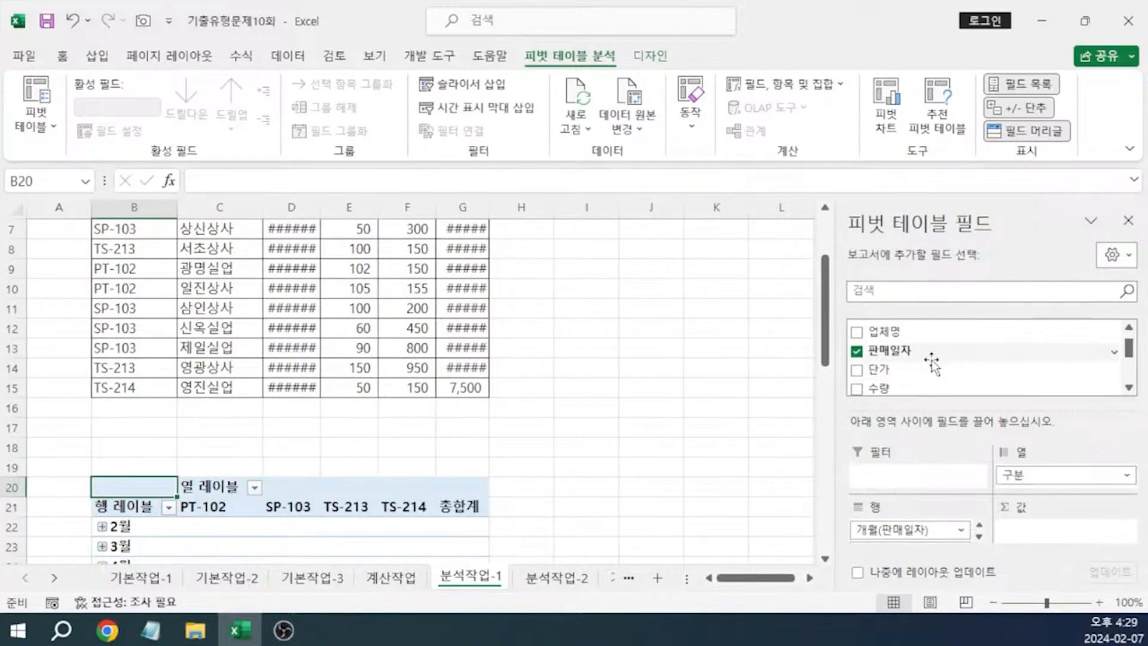
scroll(923, 362, "down", 2)
left_click_drag(923, 362, 1013, 529)
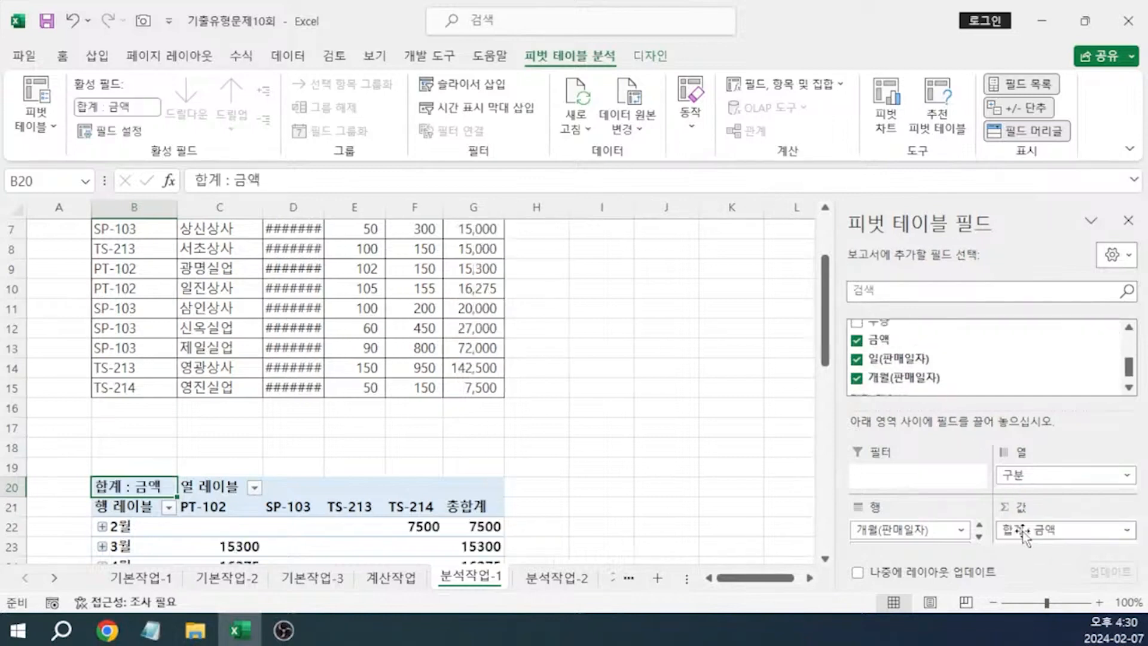
Group the pivot table's 판매일자 row field by quarter (분기) only, clearing the day and month units
scroll(622, 405, "down", 1)
scroll(623, 404, "down", 2)
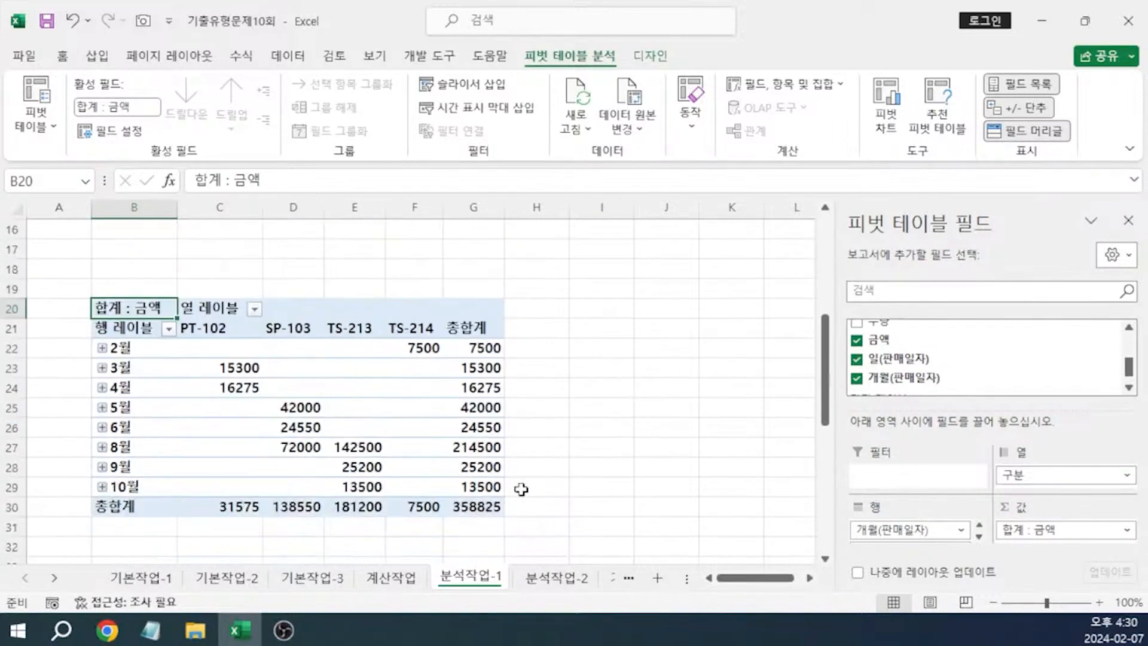
mouse_move(484, 367)
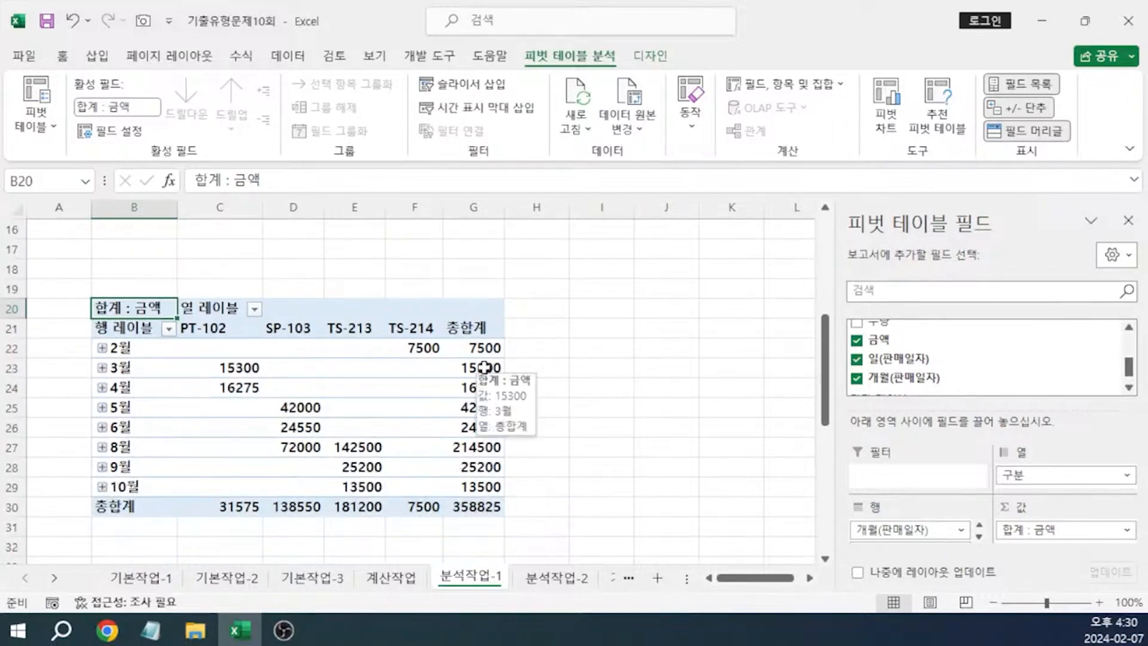
left_click(157, 353)
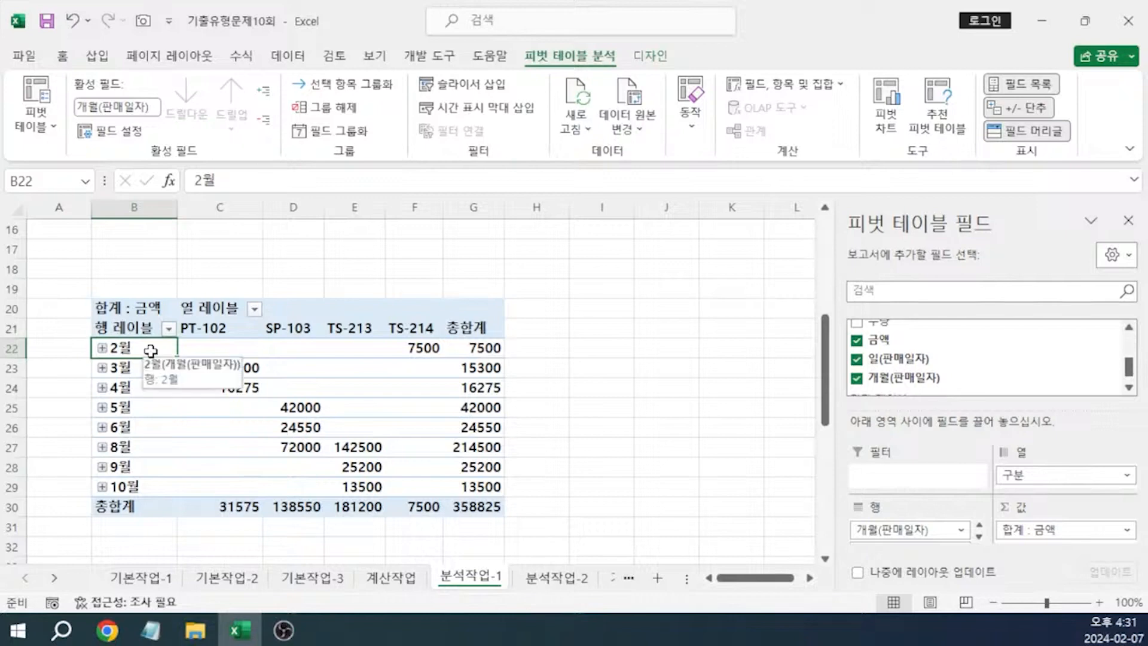
right_click(151, 353)
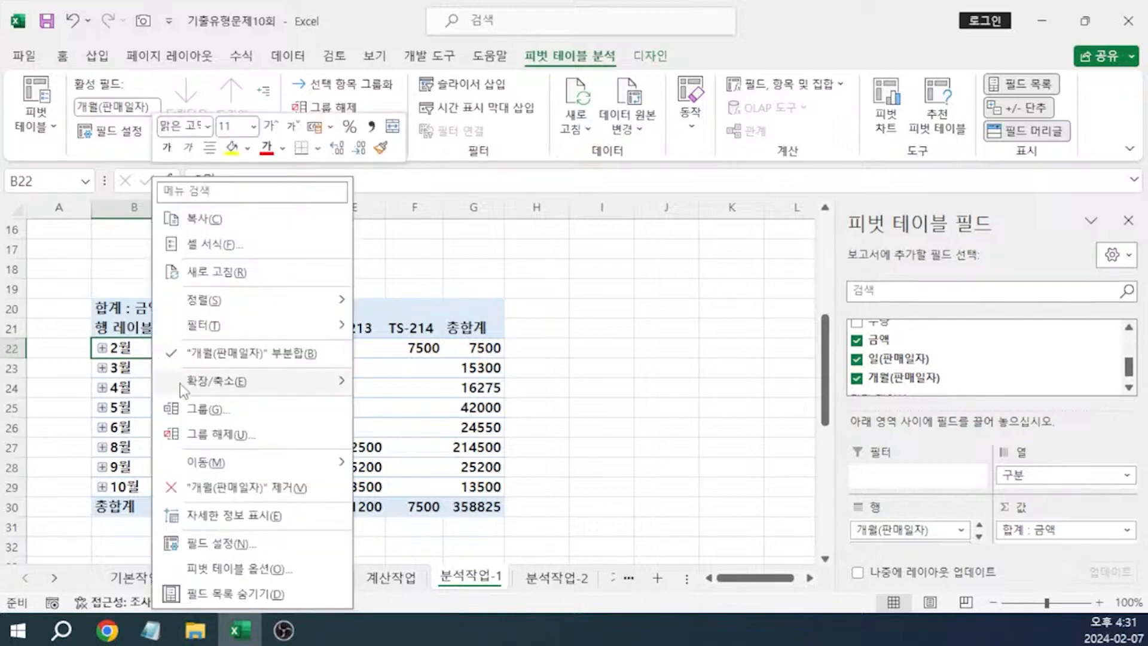
left_click(197, 409)
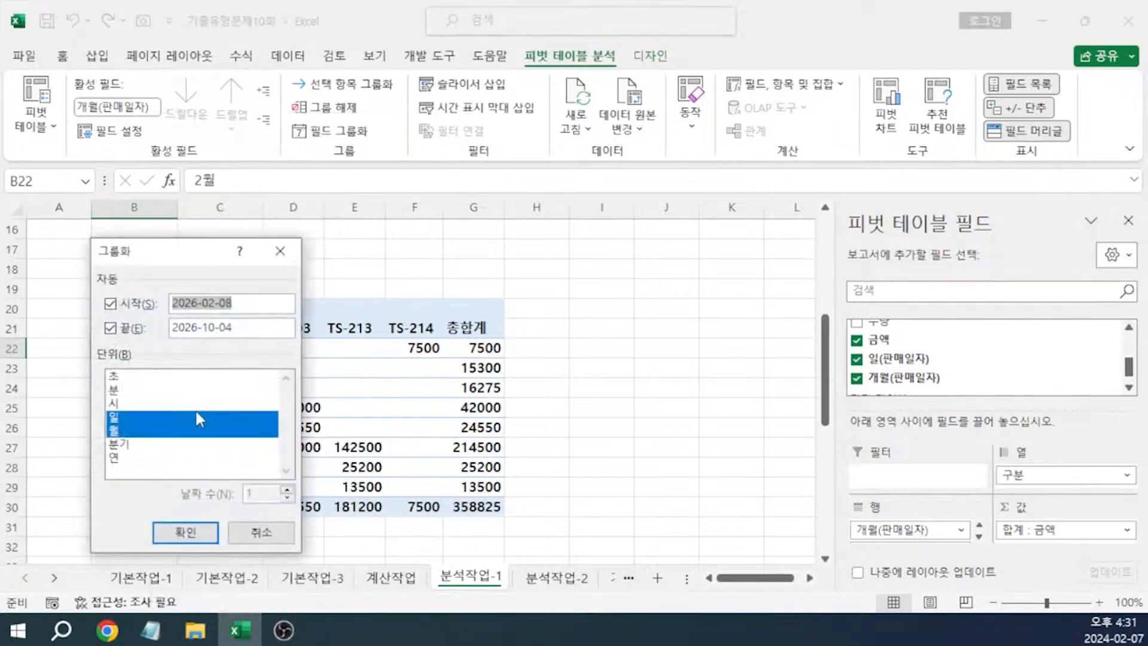
left_click(135, 418)
left_click(134, 430)
left_click(134, 443)
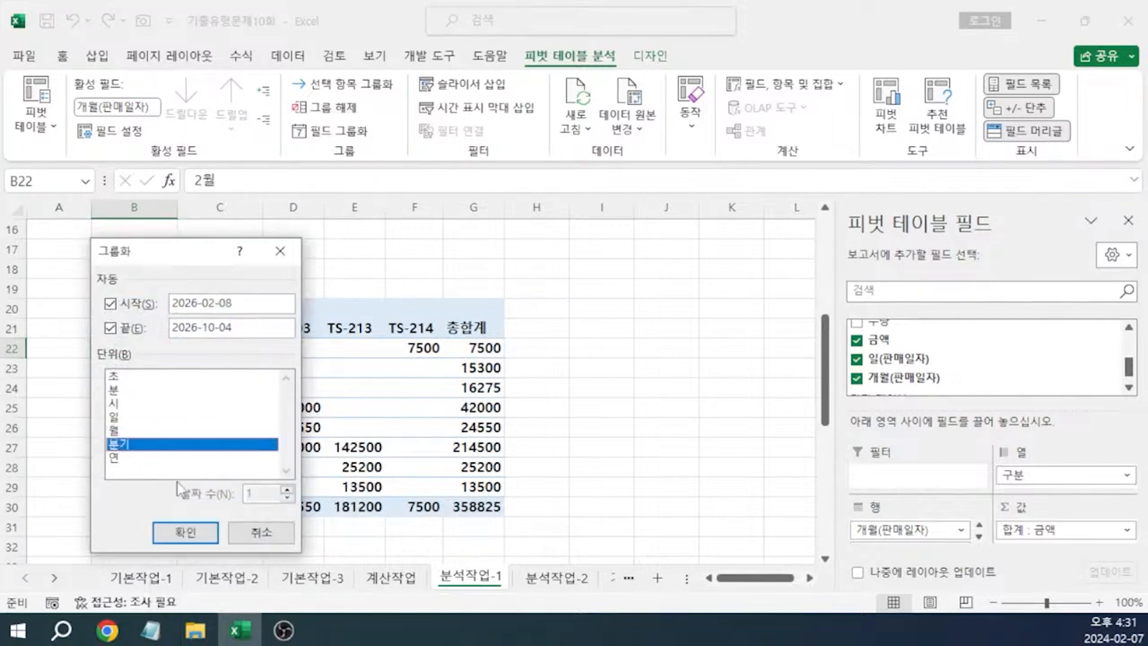
left_click(185, 532)
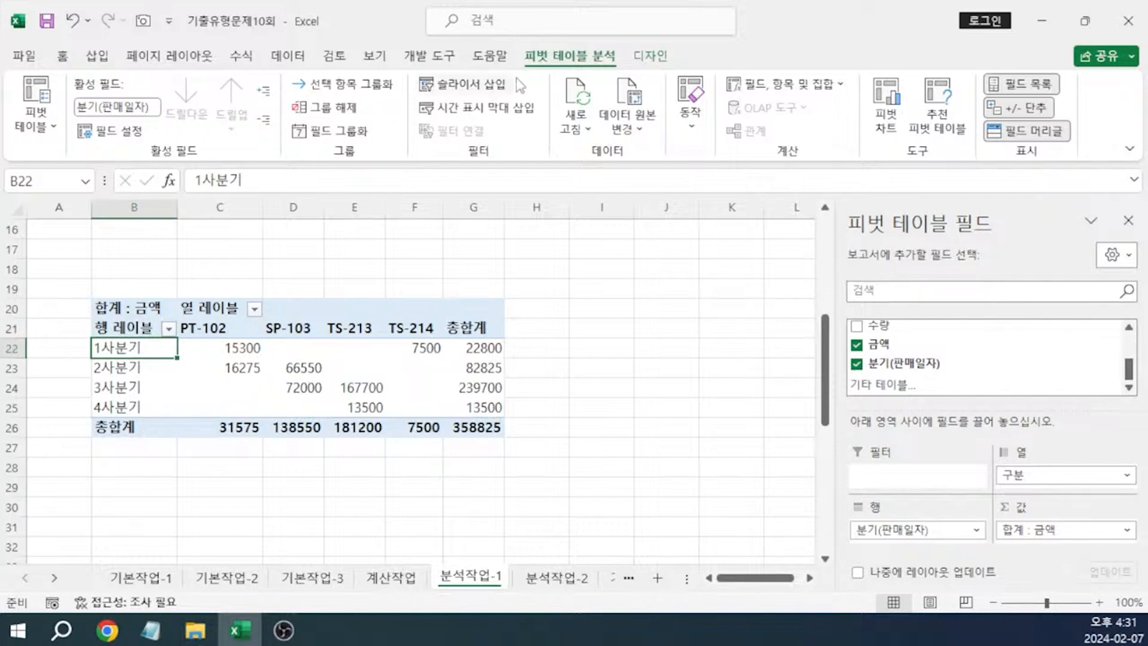
Show the pivot table report in outline form (개요 형식) and auto-fit column D to its contents
left_click(649, 56)
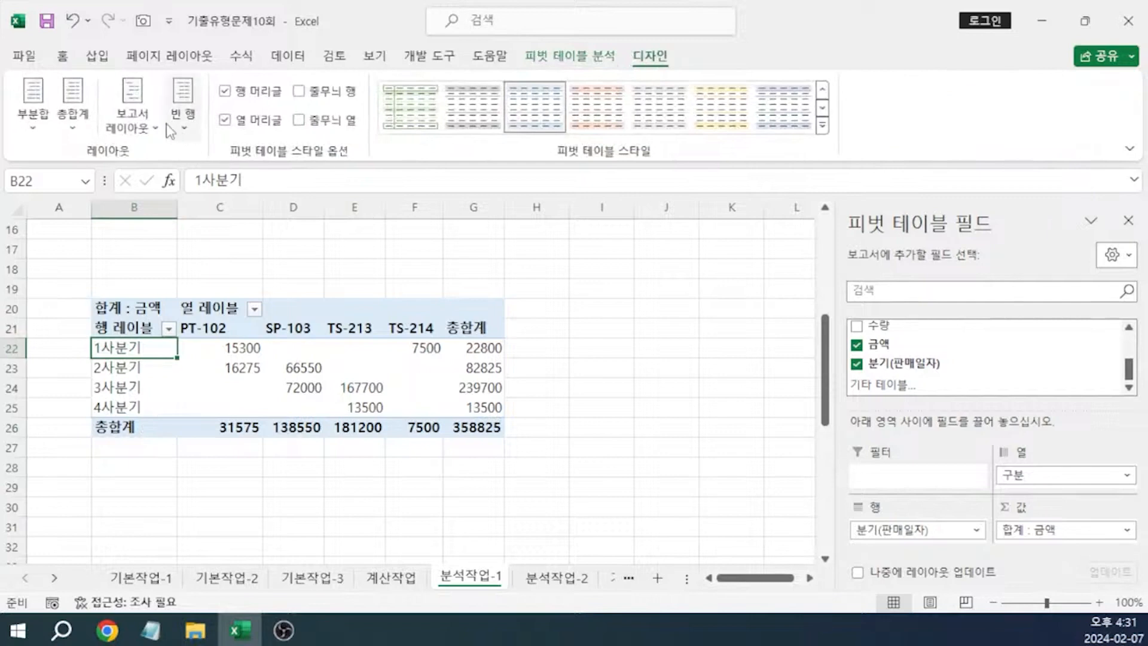
left_click(143, 127)
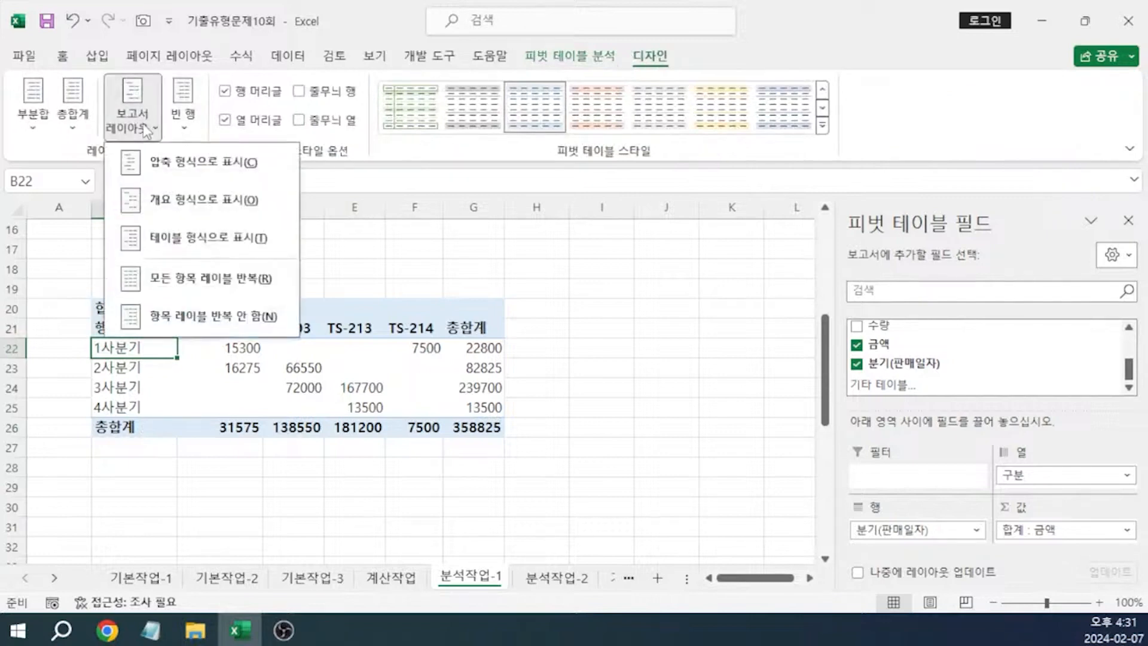
left_click(196, 205)
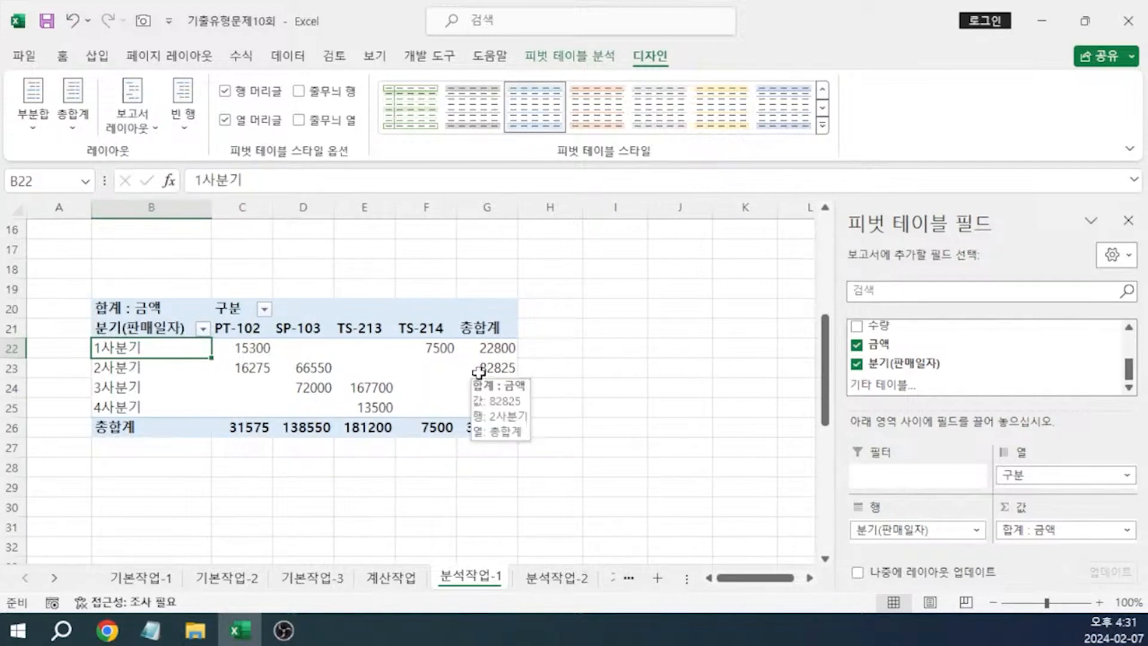
scroll(478, 372, "up", 2)
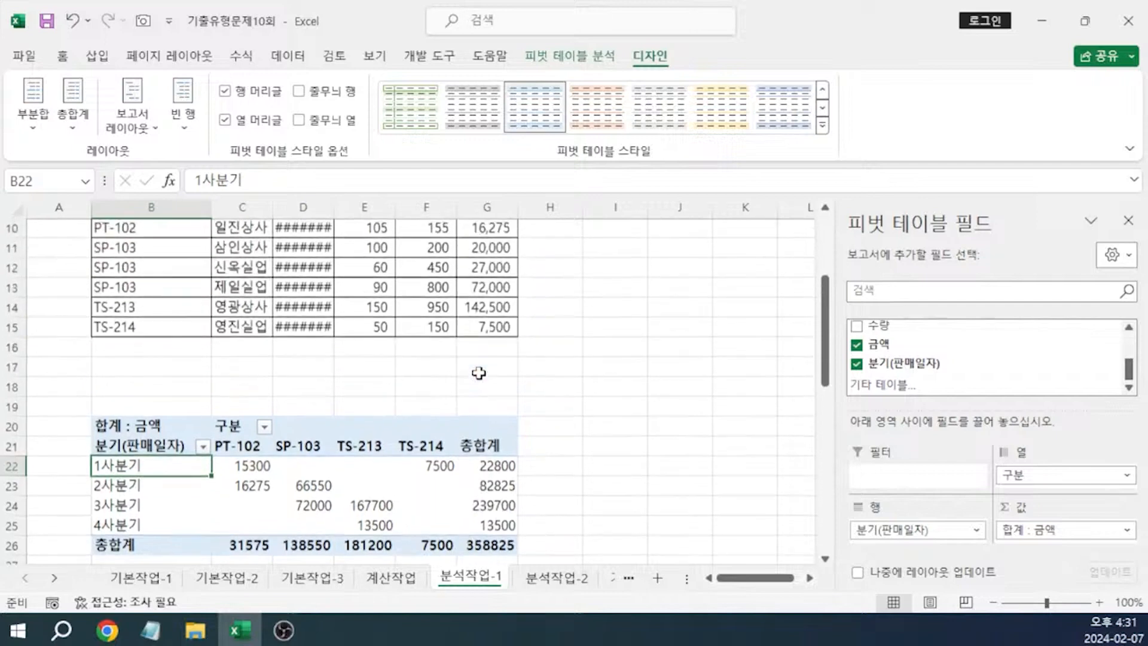
double_click(338, 213)
Insert a clustered column (묶은 세로 막대형) pivot chart based on the pivot table
left_click(408, 433)
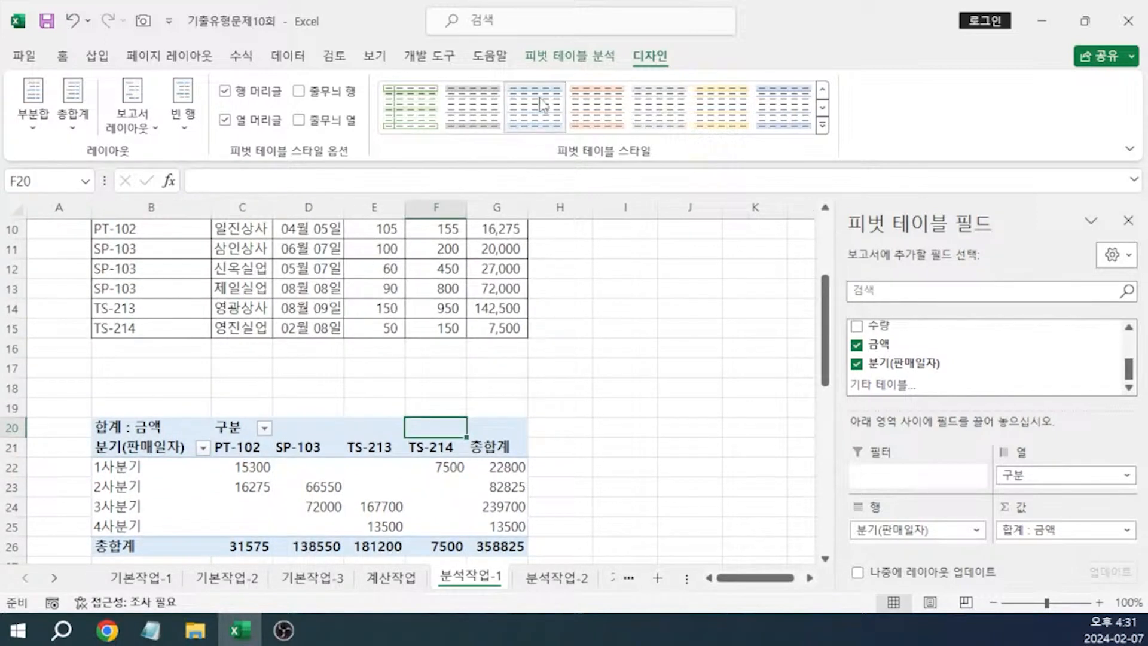
left_click(554, 60)
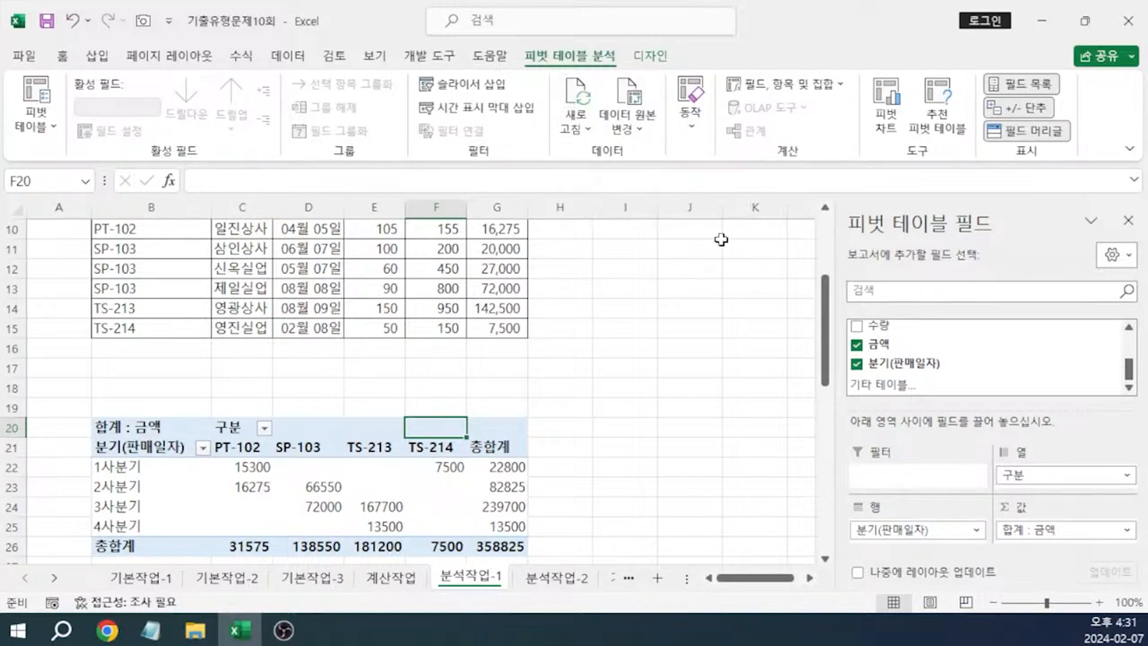
left_click(886, 99)
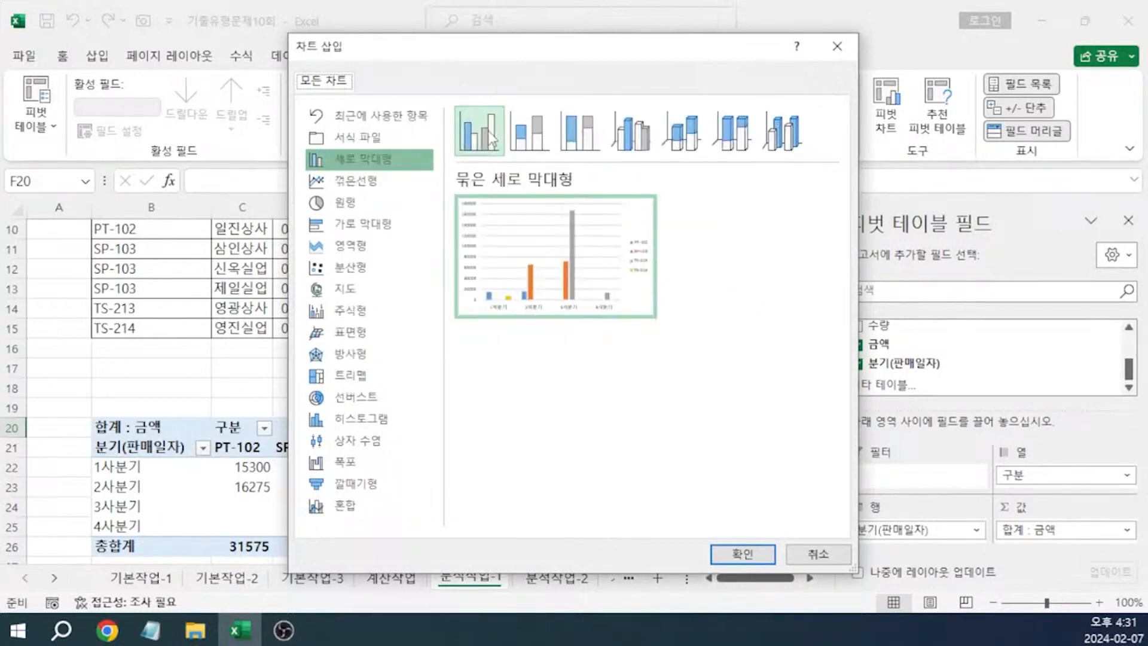
left_click(768, 556)
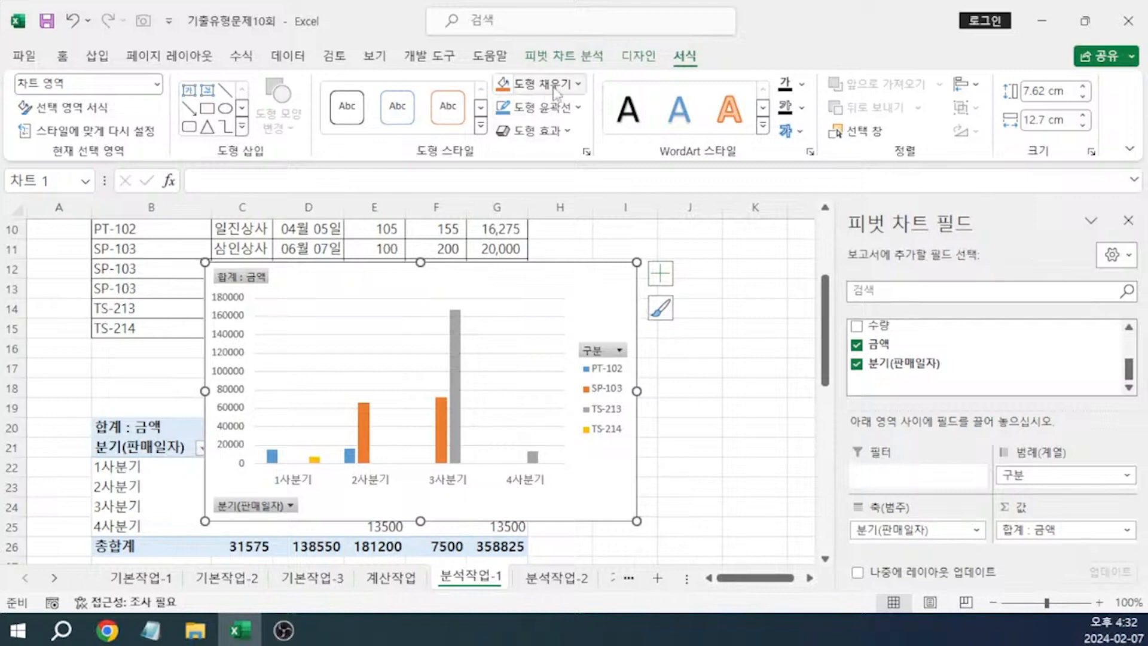
Move the pivot chart from 분석작업-1 to a new sheet of its own
right_click(619, 346)
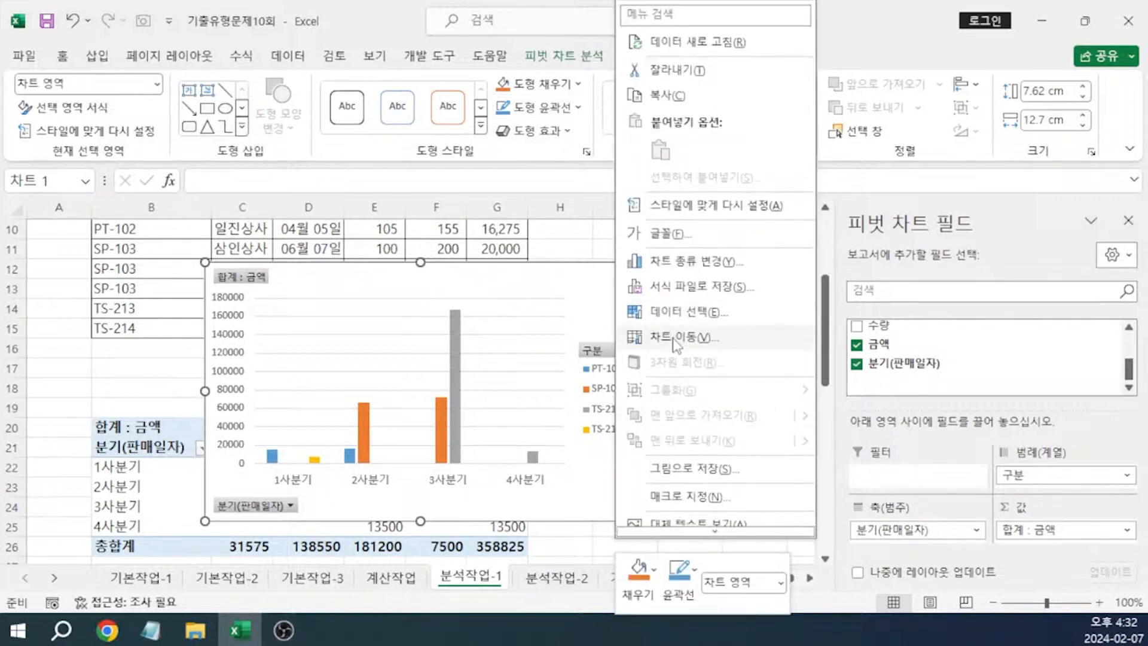
left_click(676, 339)
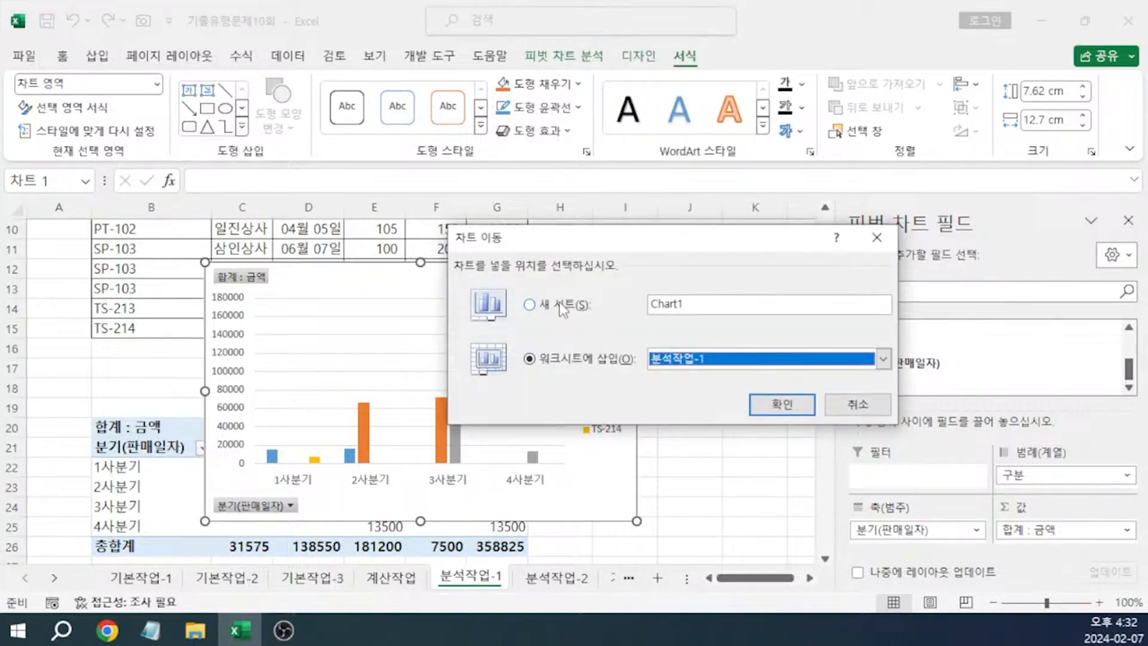
left_click(562, 308)
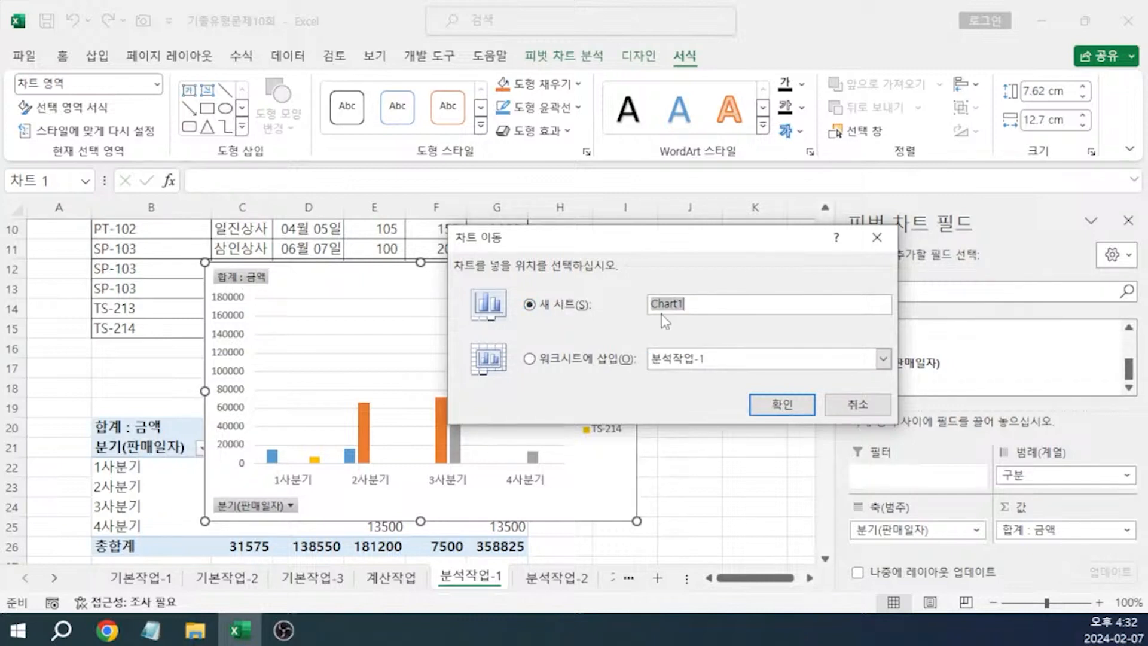
left_click(777, 404)
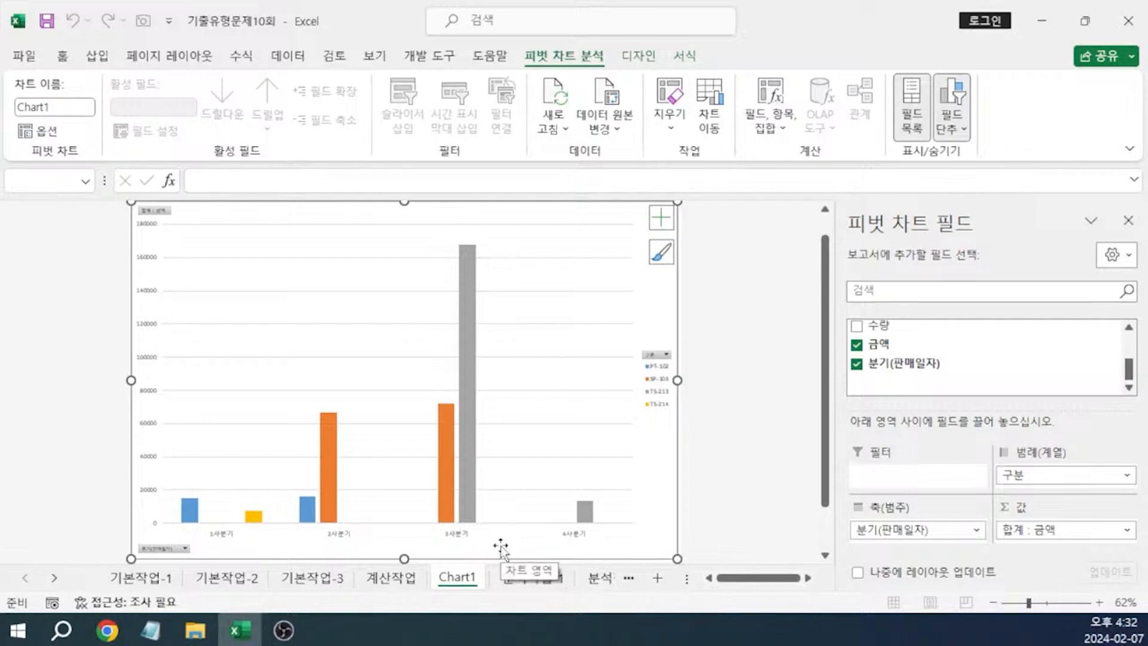
Switch to Notepad to read the data consolidation task, and return to Excel on the 분석작업-2 sheet
key("alt+Tab")
scroll(752, 268, "down", 1)
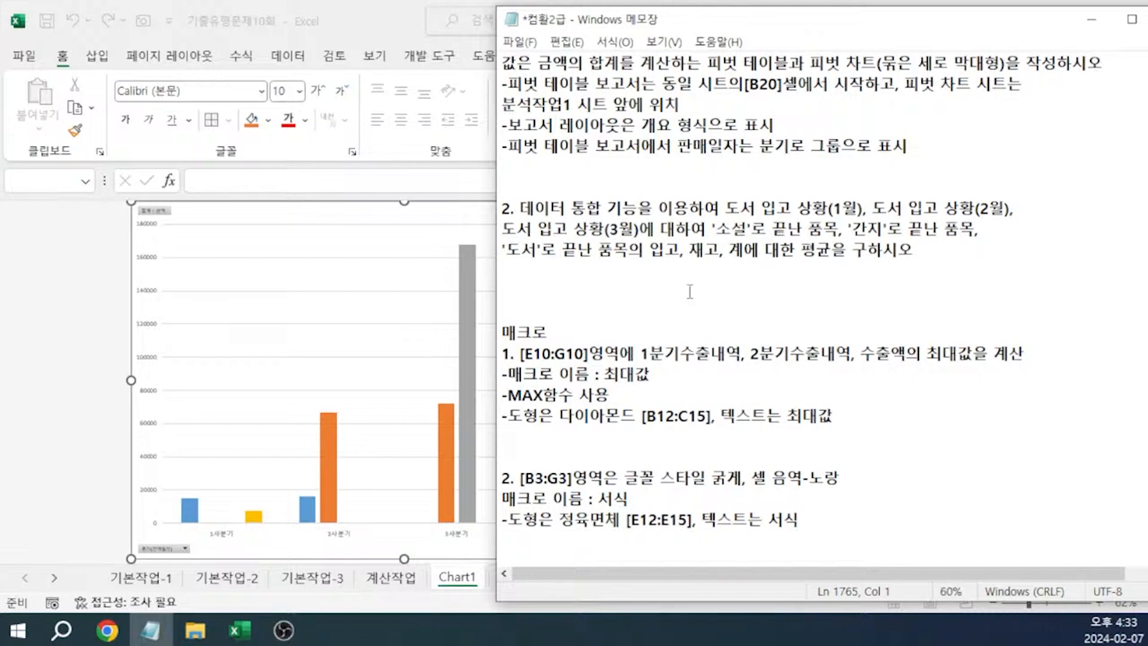
left_click(443, 576)
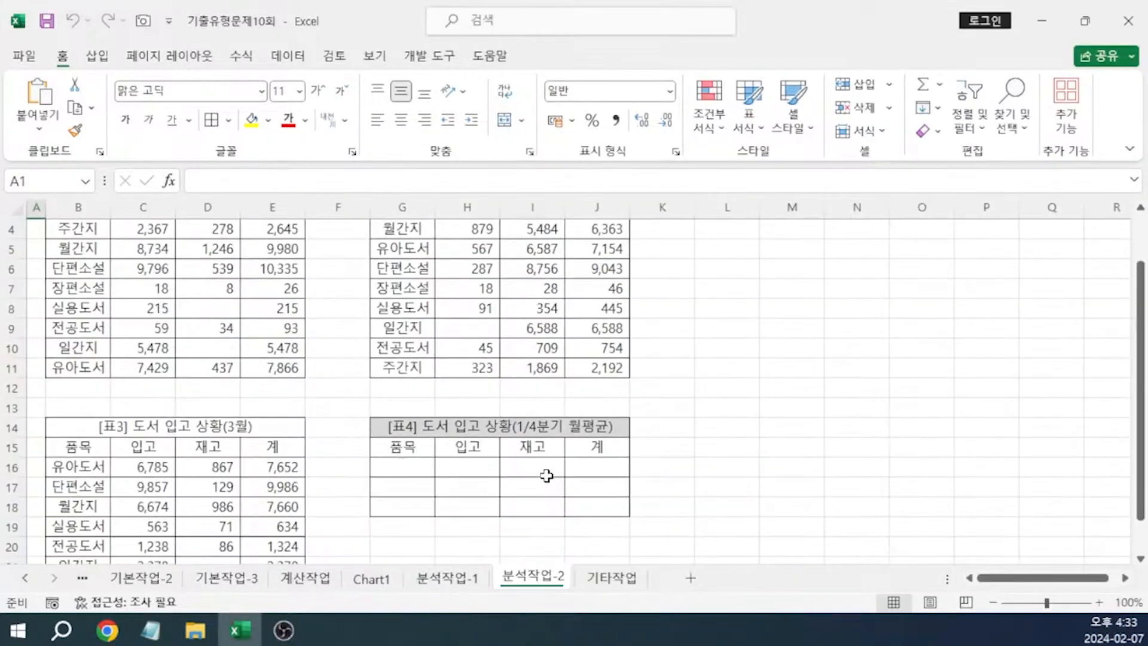
Enter the wildcard labels *소설, *간지 and *도서 in G16:G18 of the 표4 table
left_click(428, 459)
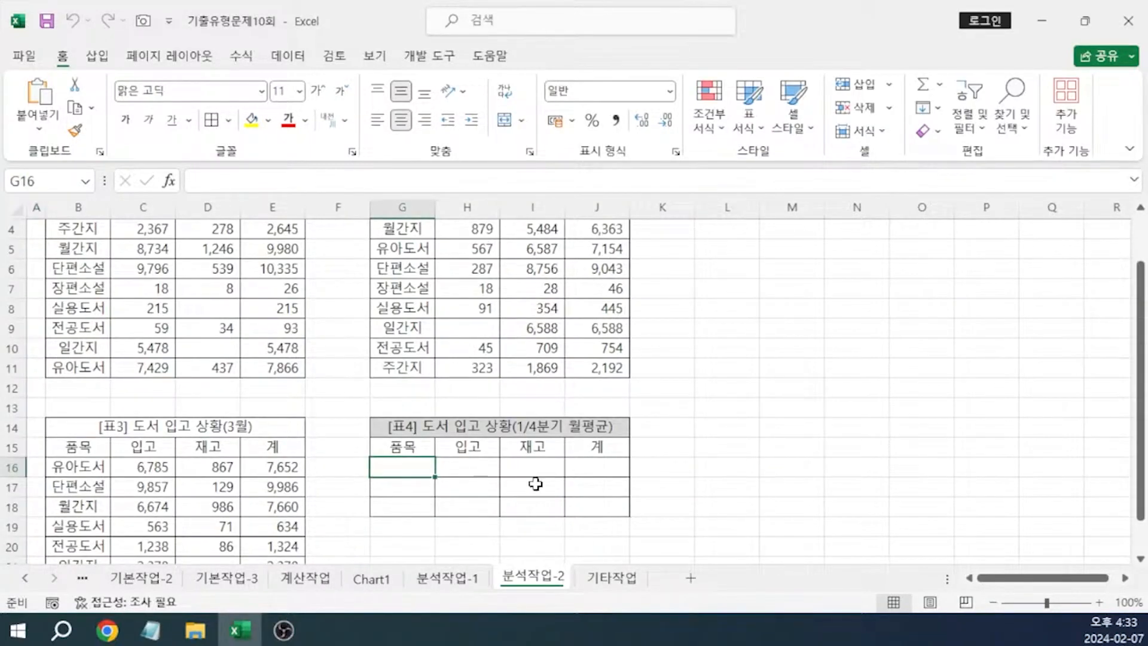
type("*")
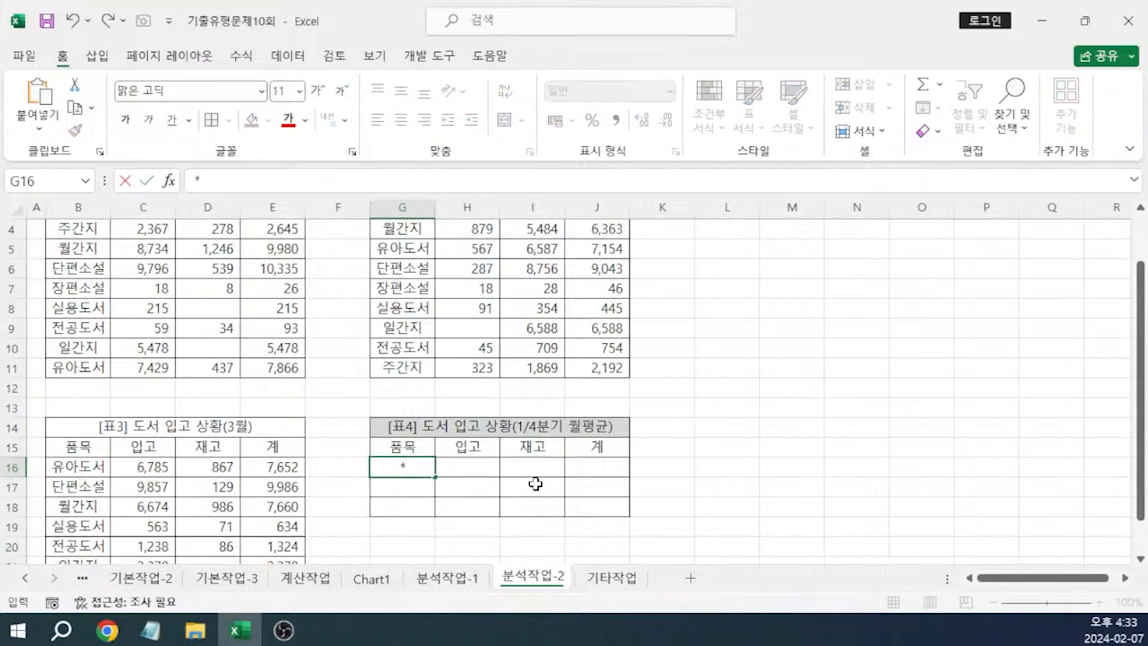
type("소설")
key("Return")
type("*")
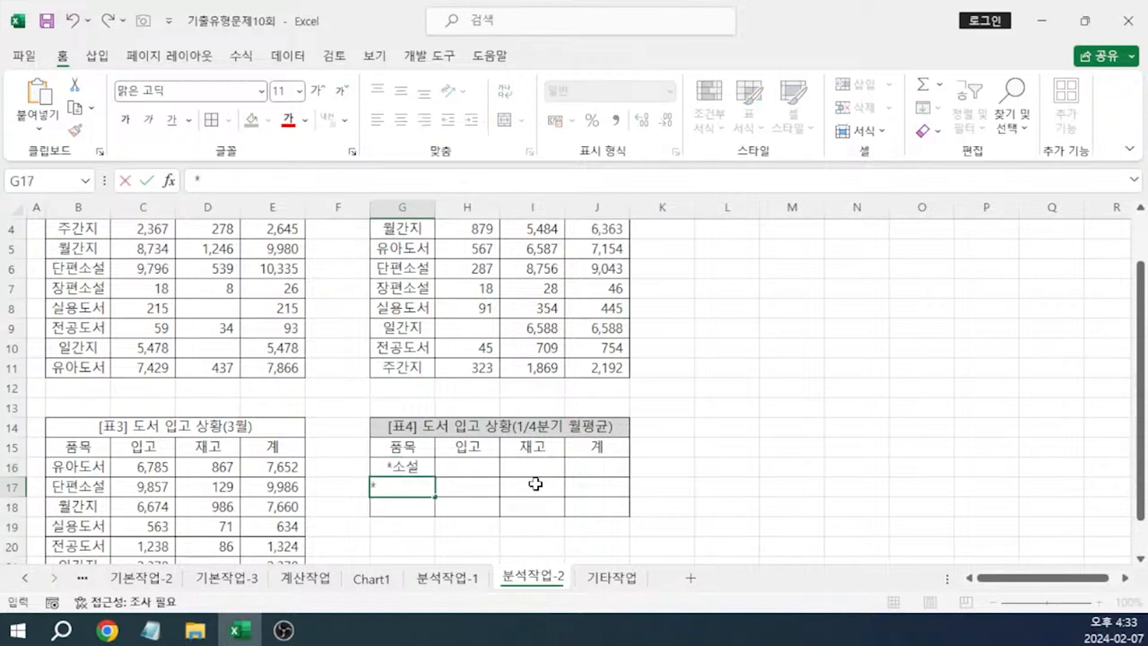
type("간지")
key("Return")
type("*")
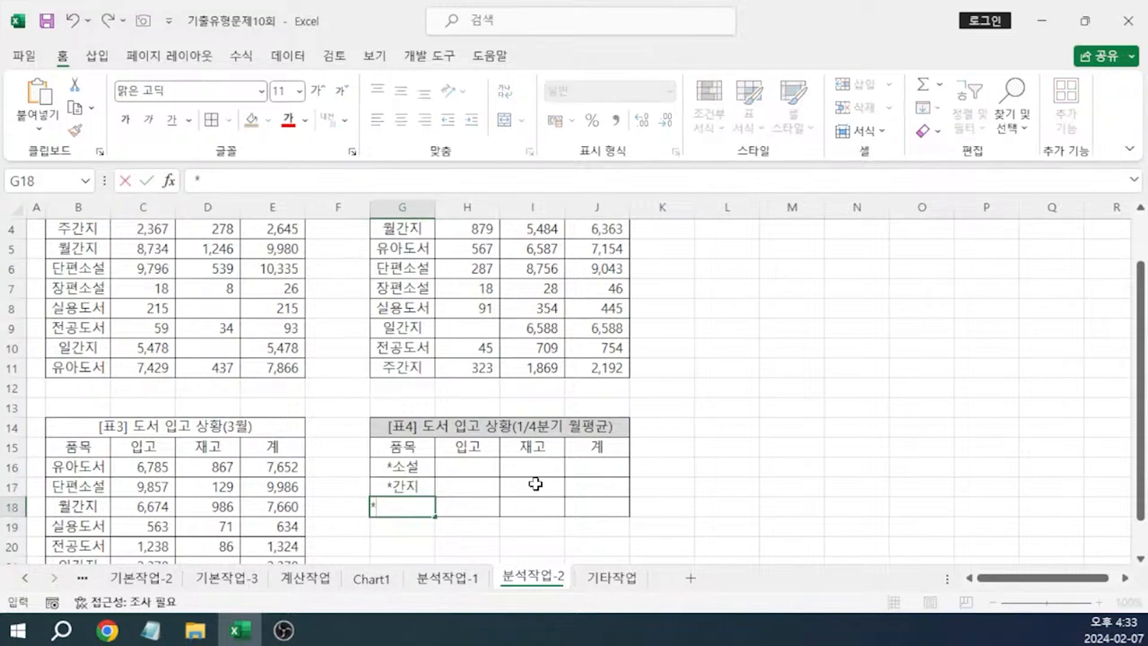
type("도서")
key("Return")
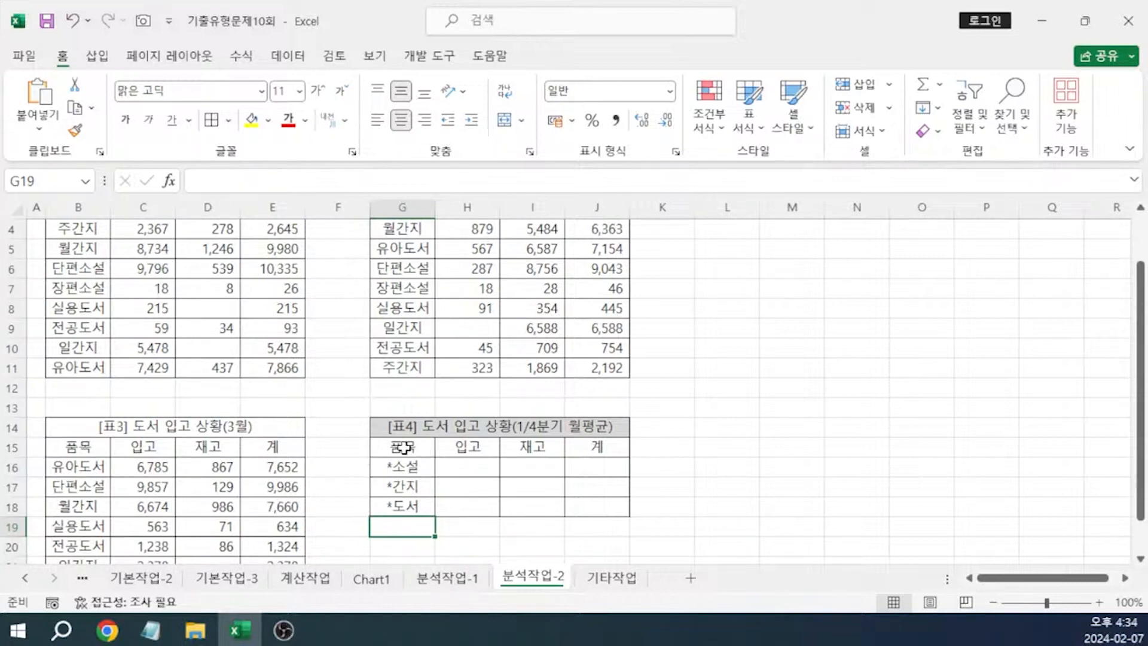
Start a data consolidation (통합) for G15:J18 and set its function to 평균
left_click_drag(404, 447, 584, 502)
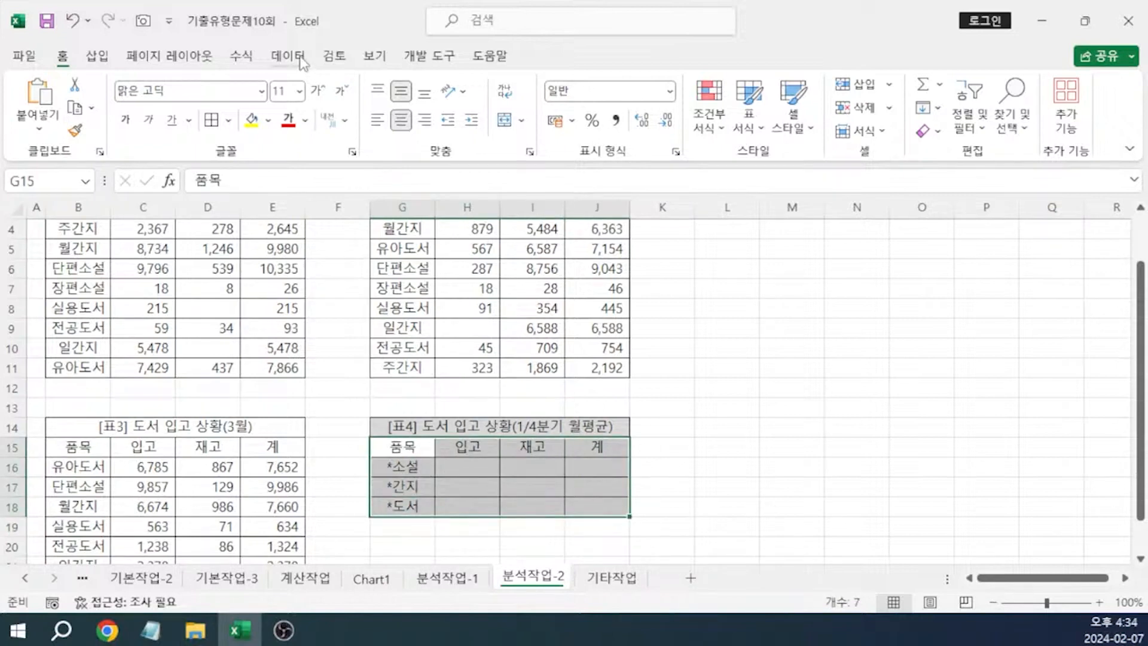
left_click(290, 56)
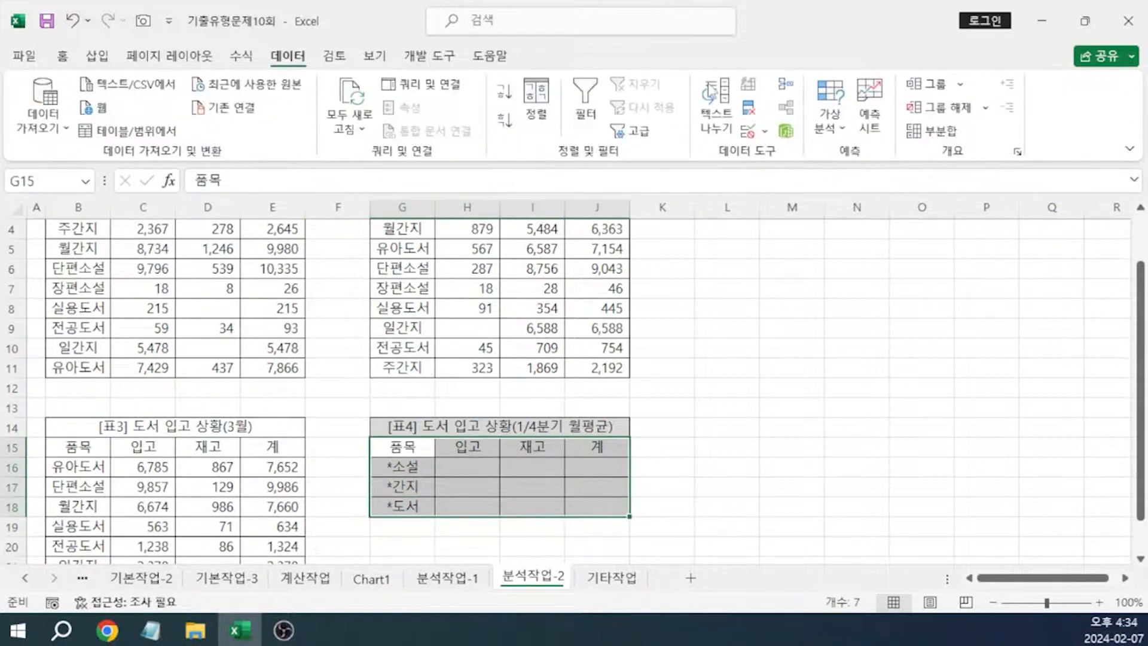
left_click(785, 90)
left_click(719, 169)
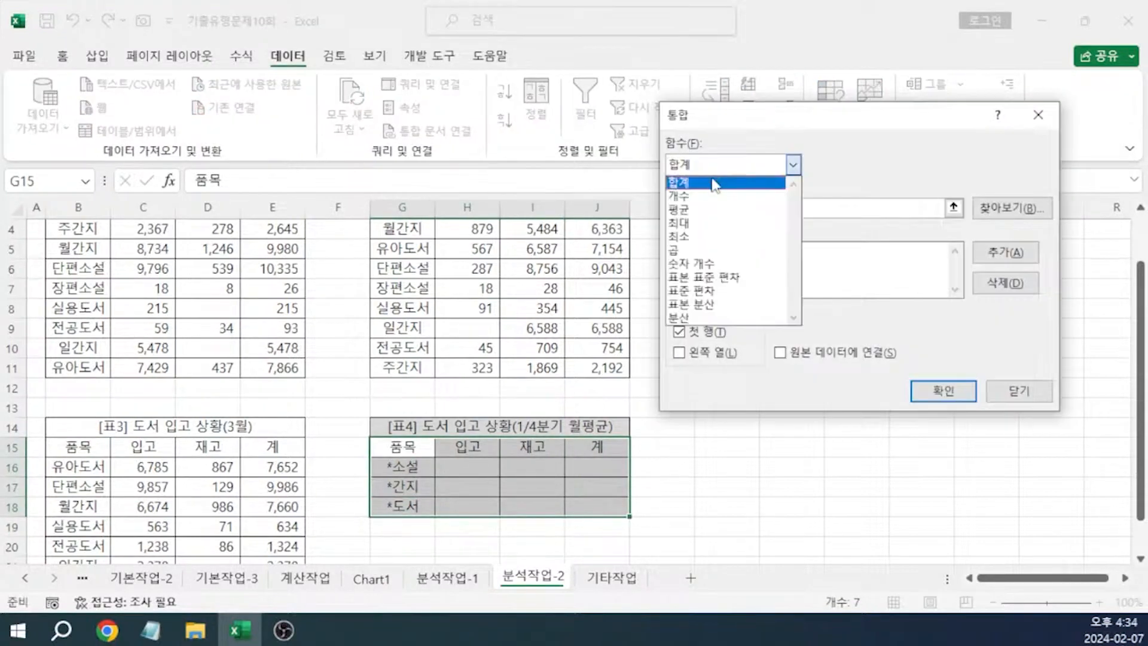
left_click(708, 209)
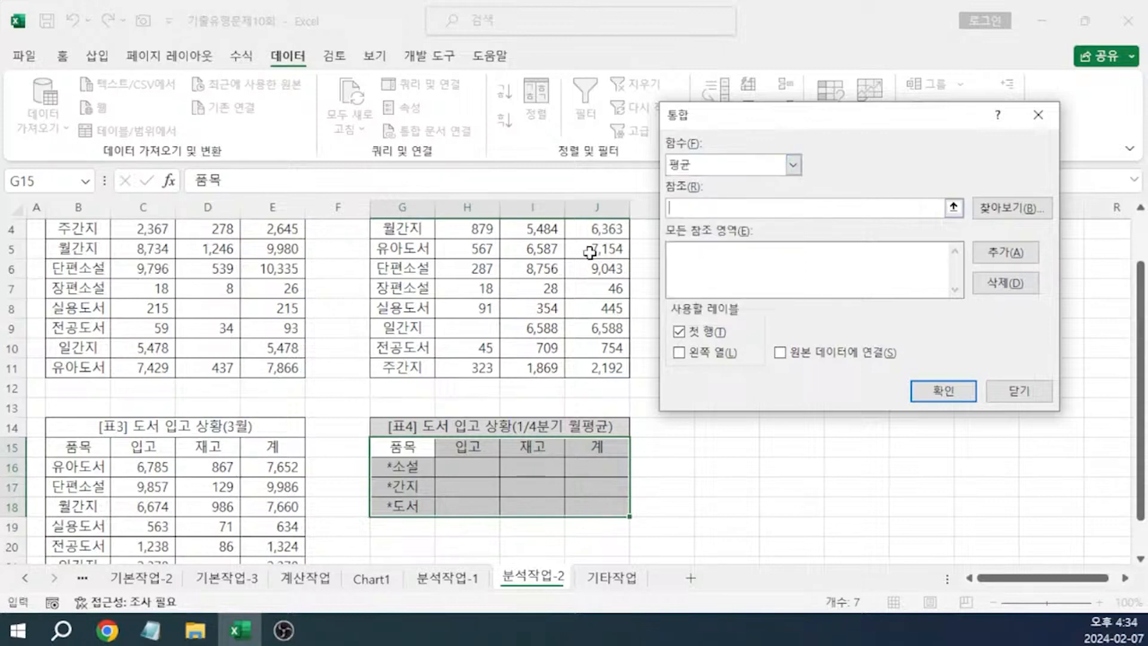
Add the January table B3:E11 and the February table G3:J11 to the consolidation's reference ranges
scroll(583, 263, "up", 1)
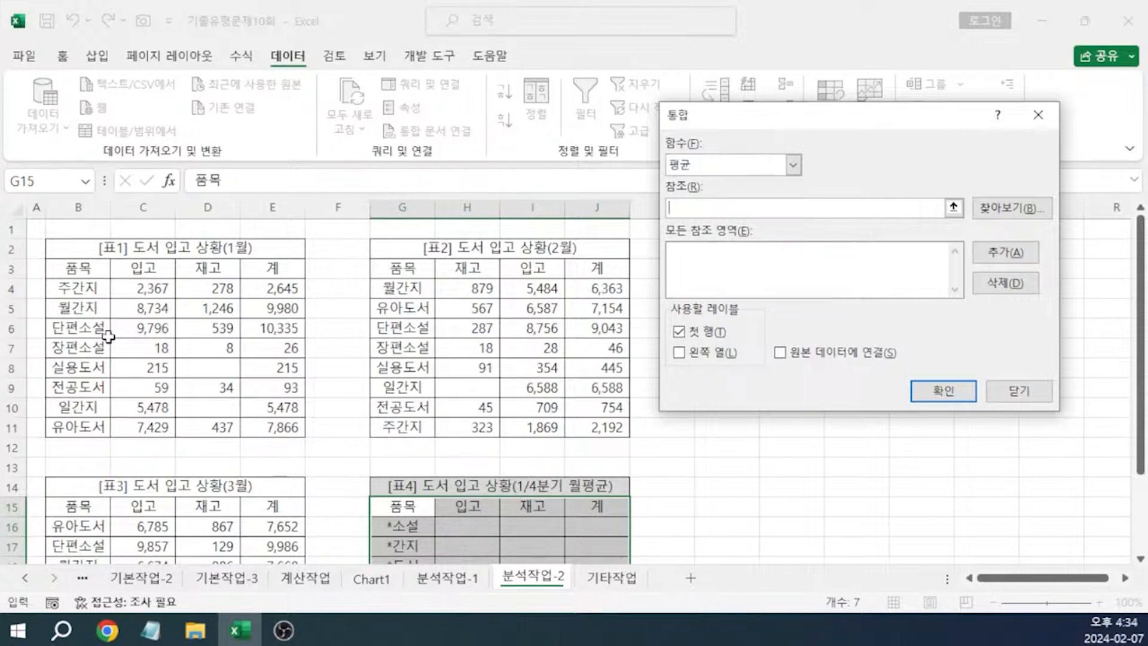
left_click_drag(75, 269, 287, 426)
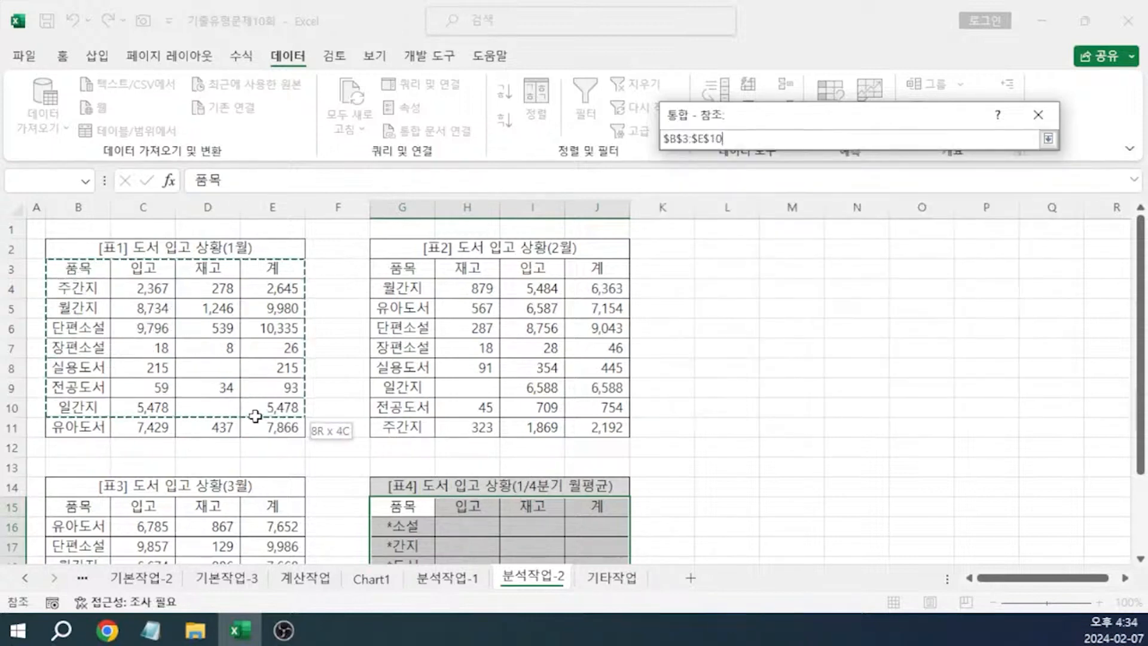
left_click(1005, 252)
left_click_drag(417, 266, 592, 426)
left_click(995, 255)
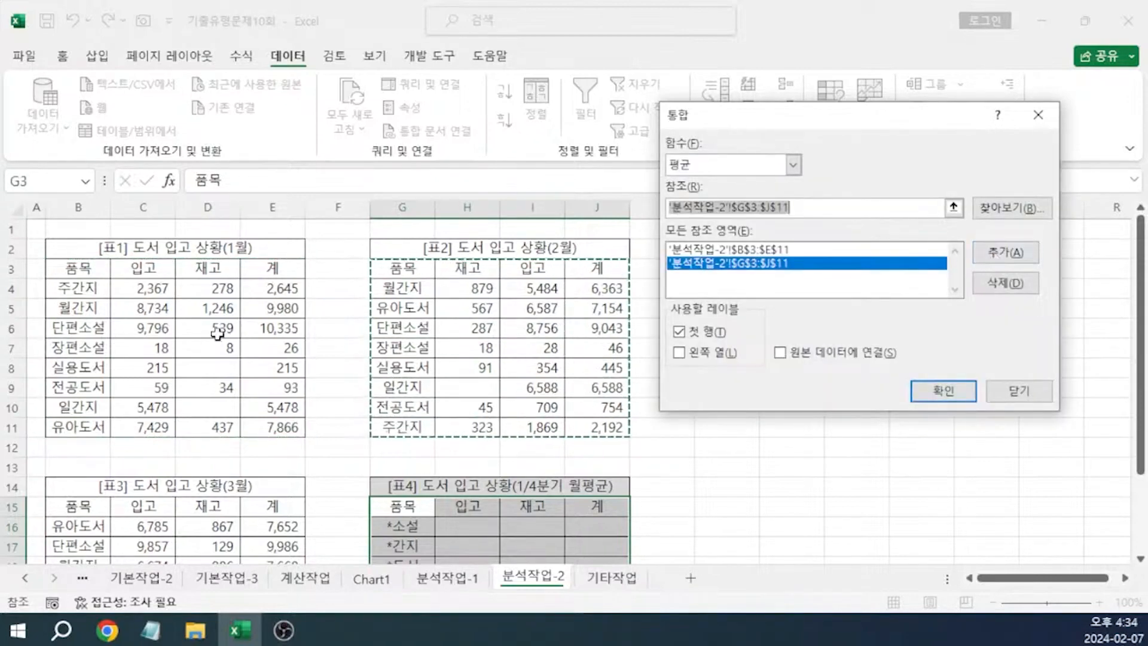
Add the March table B15:E22 to the consolidation, use left-column (왼쪽 열) labels as well, and run it
scroll(146, 465, "down", 3)
left_click_drag(75, 326, 287, 469)
left_click(1001, 256)
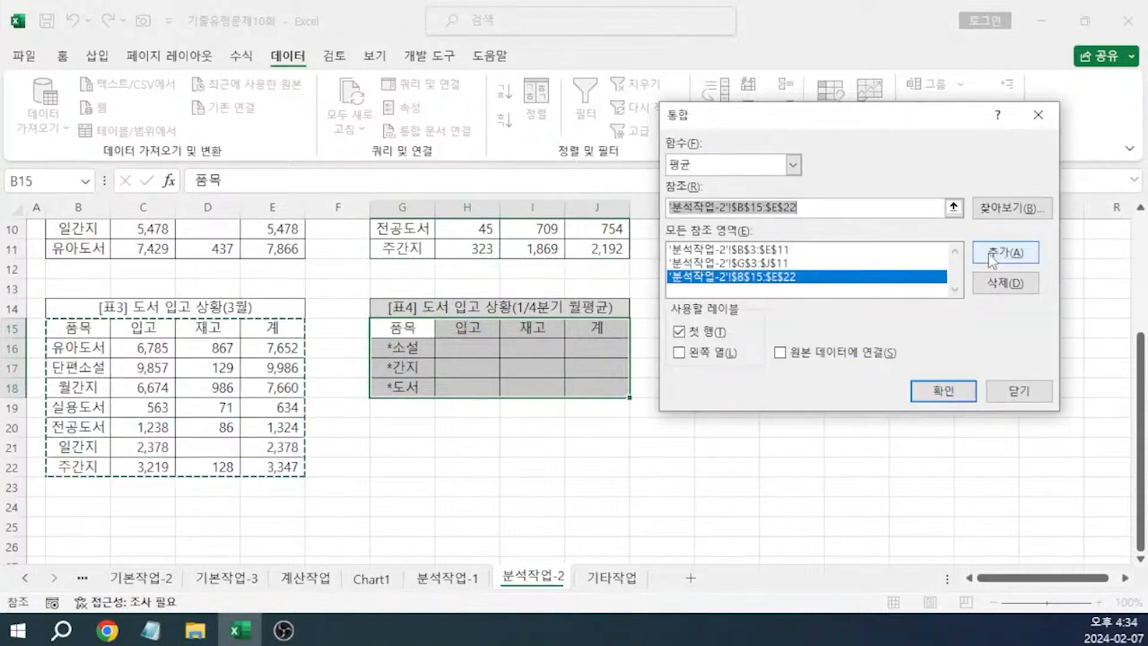
left_click(686, 358)
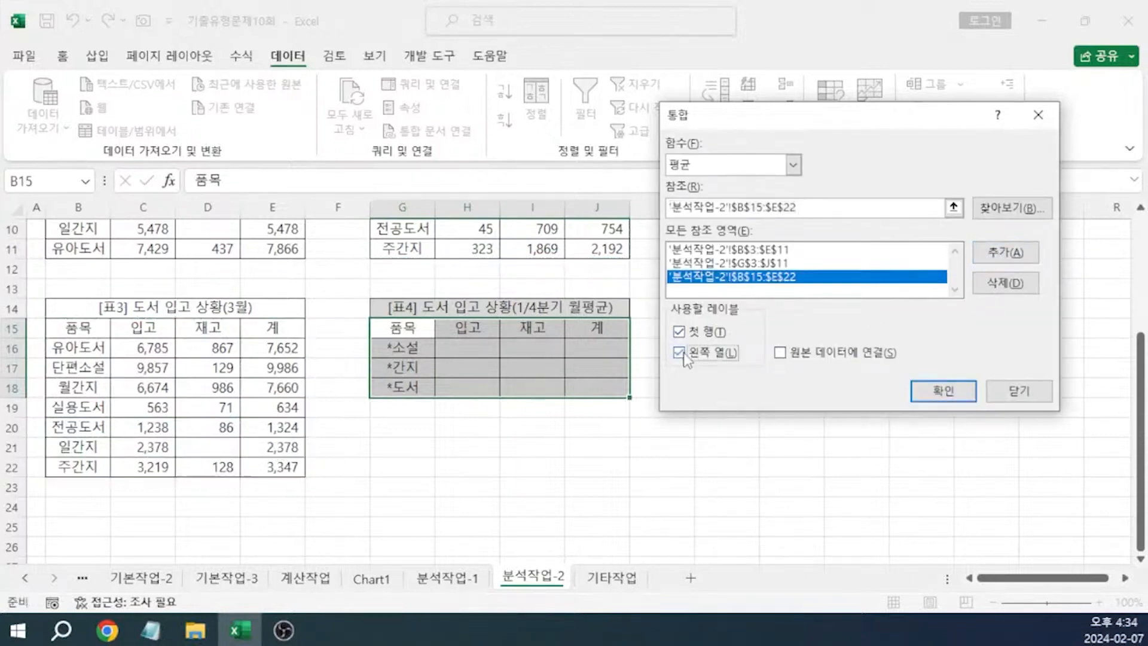
left_click(942, 394)
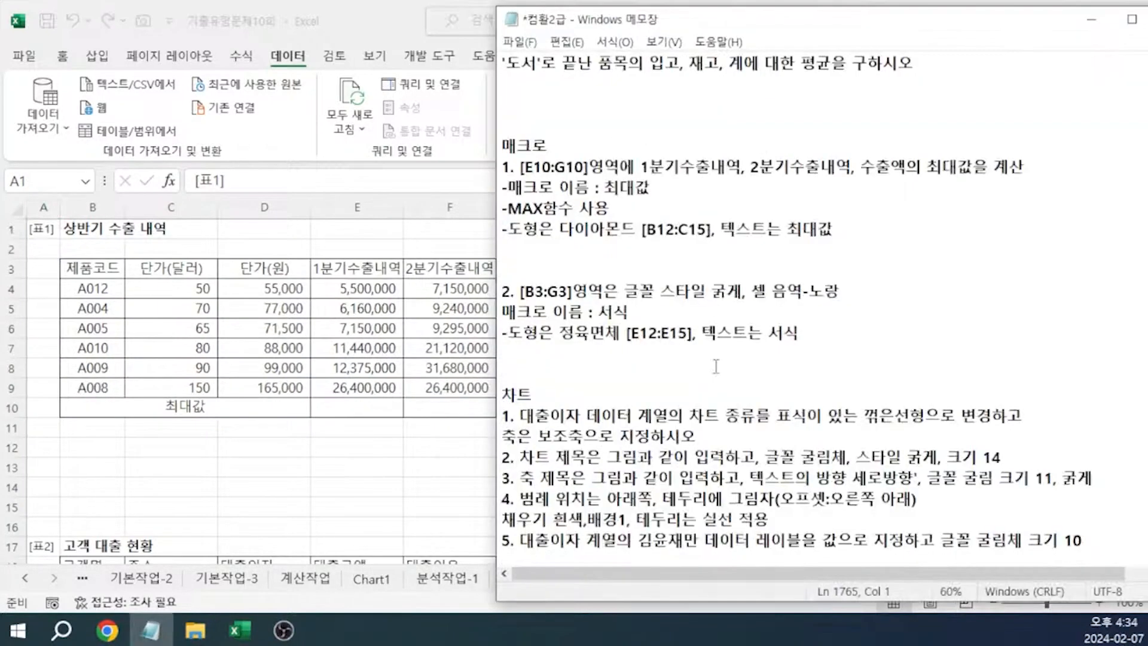
Read the macro task in Notepad, return to the 기타작업 sheet in Excel and start recording a macro named 최대값
scroll(730, 368, "down", 1)
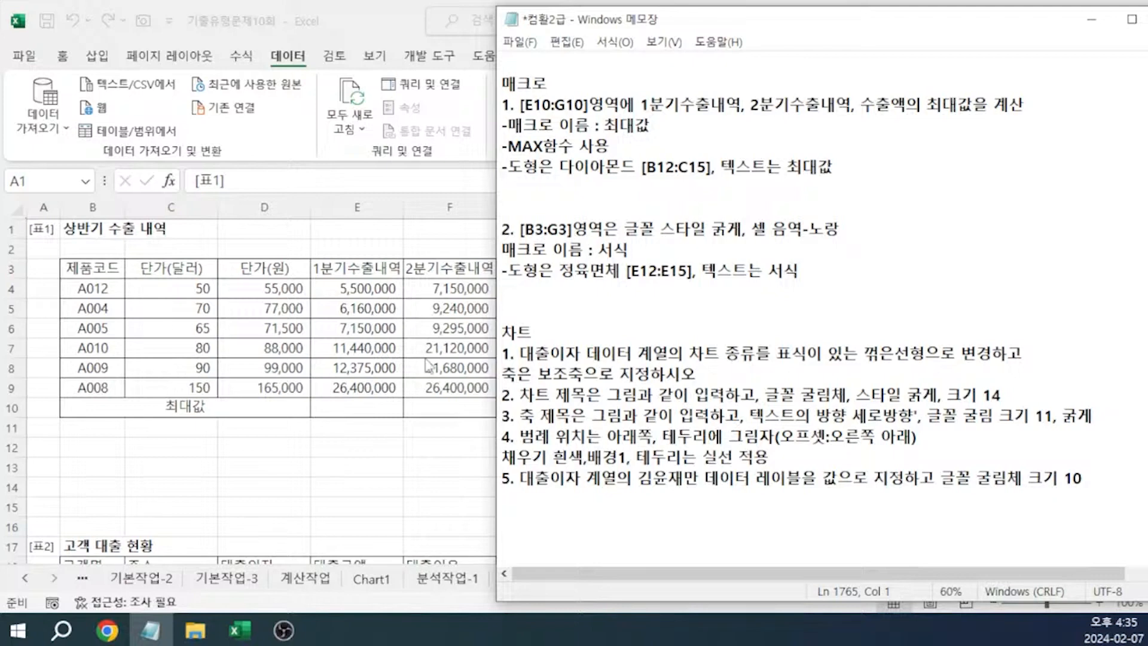
key("alt+Tab")
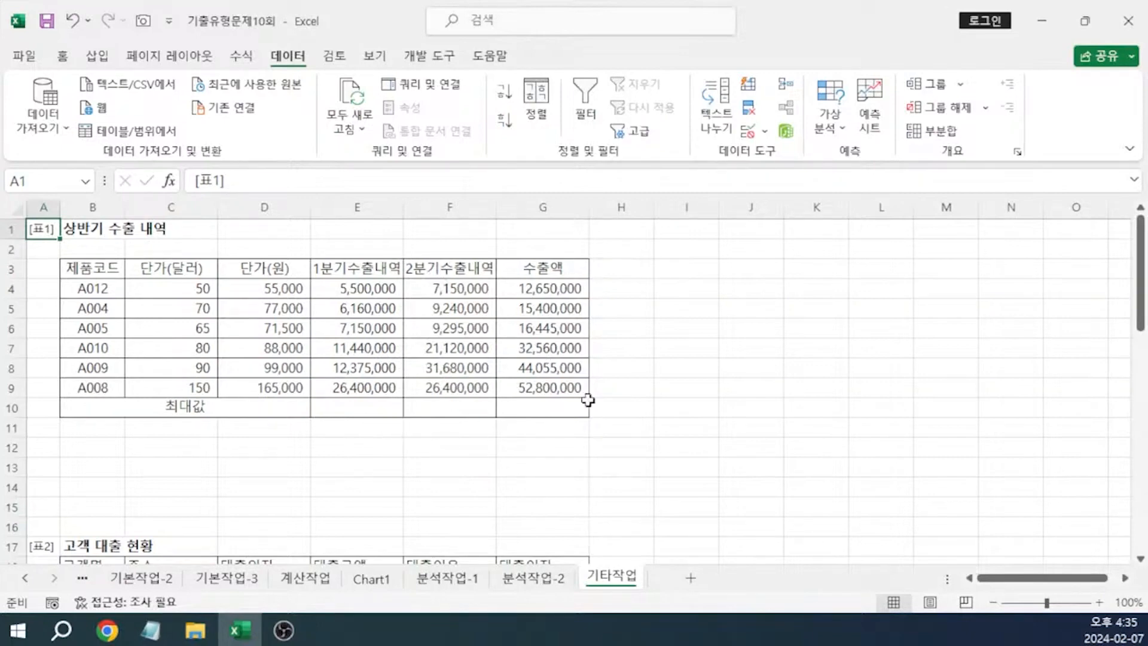
left_click(667, 293)
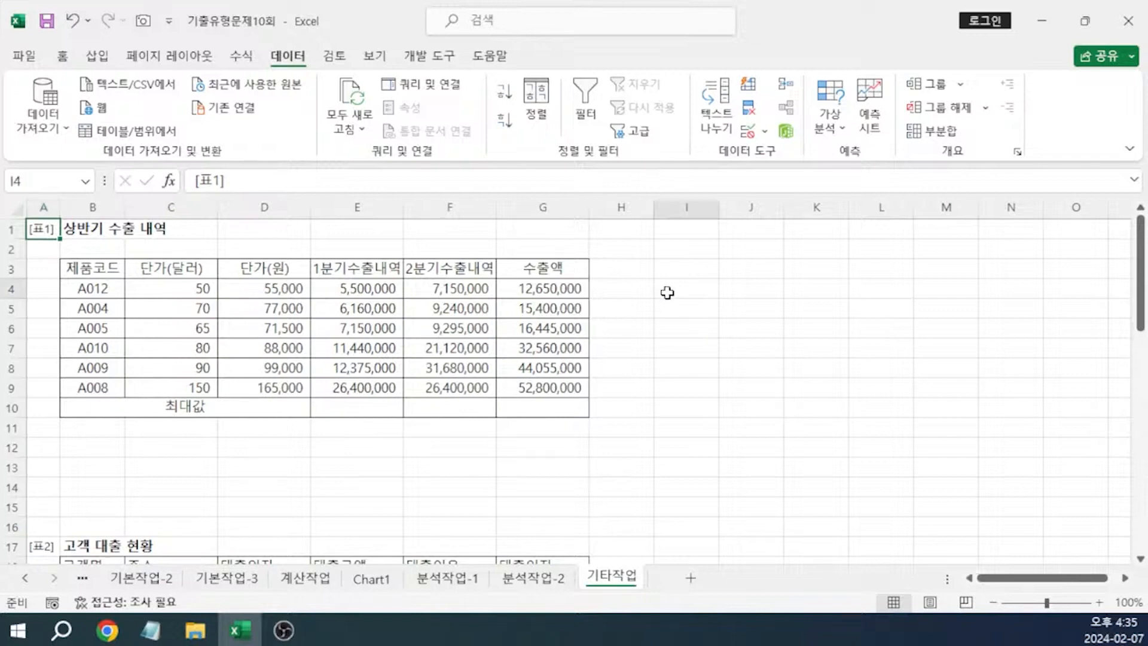
left_click(377, 57)
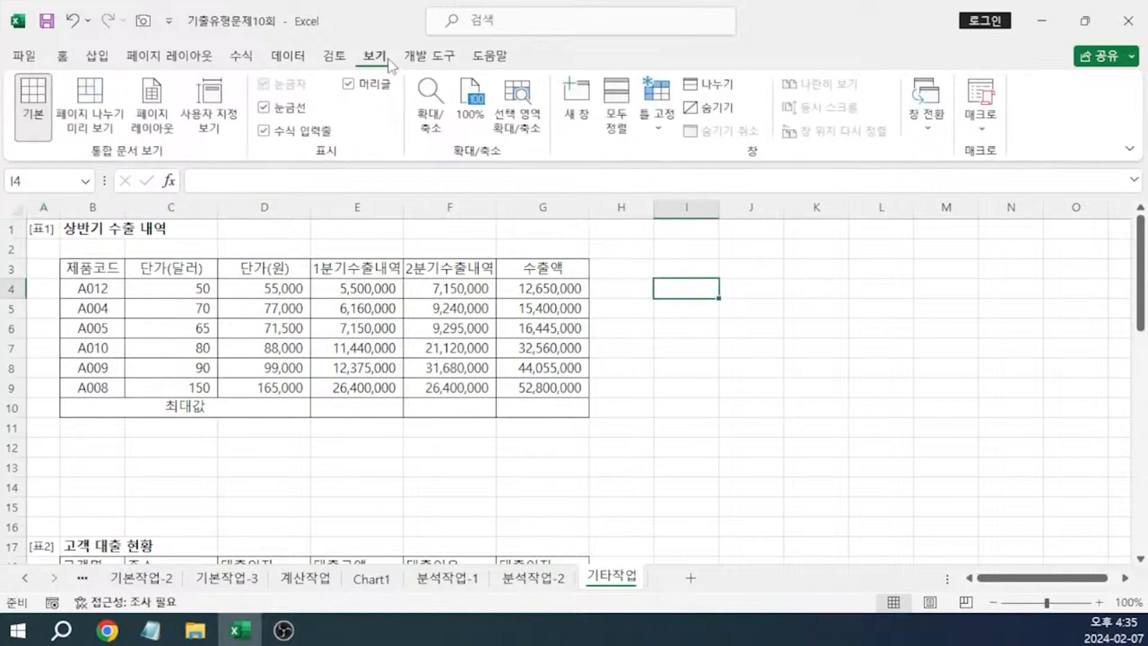
left_click(980, 129)
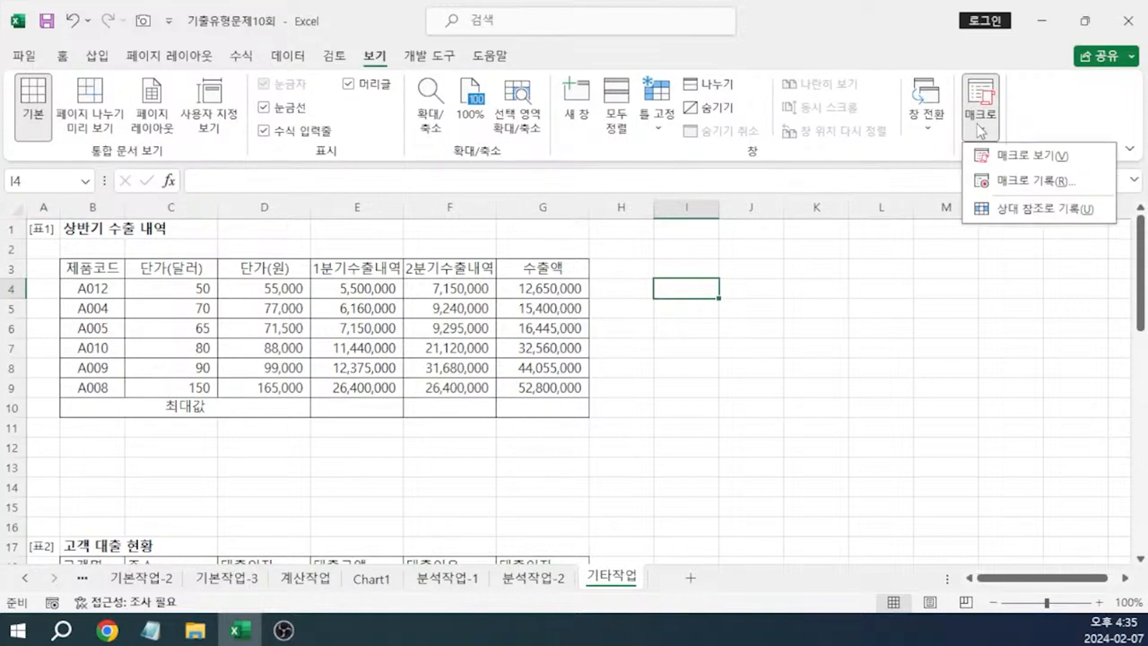
left_click(1016, 181)
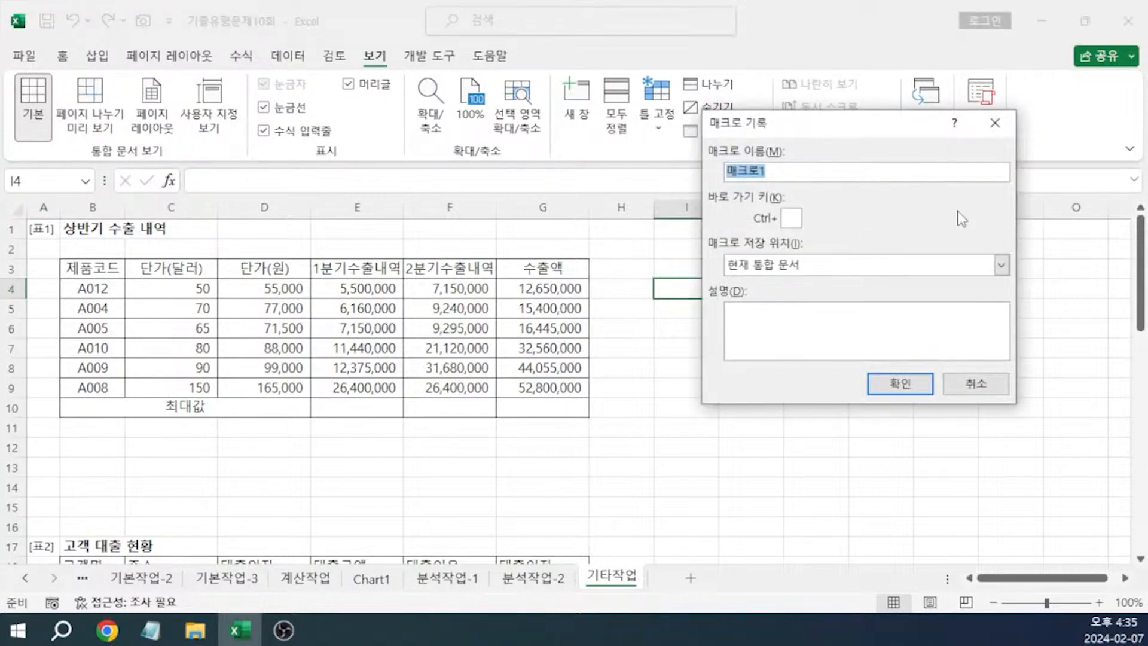
type("최대값")
key("Return")
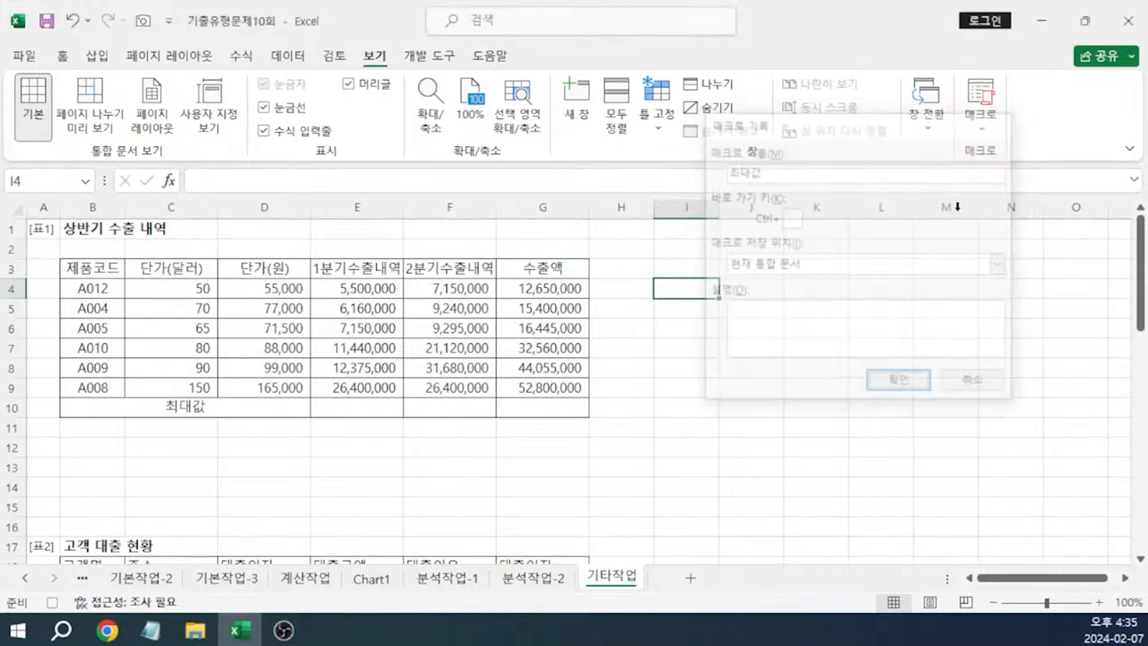
Enter =MAX(E4:E9) in E10, fill it across to G10, and stop recording the 최대값 macro
left_click(373, 402)
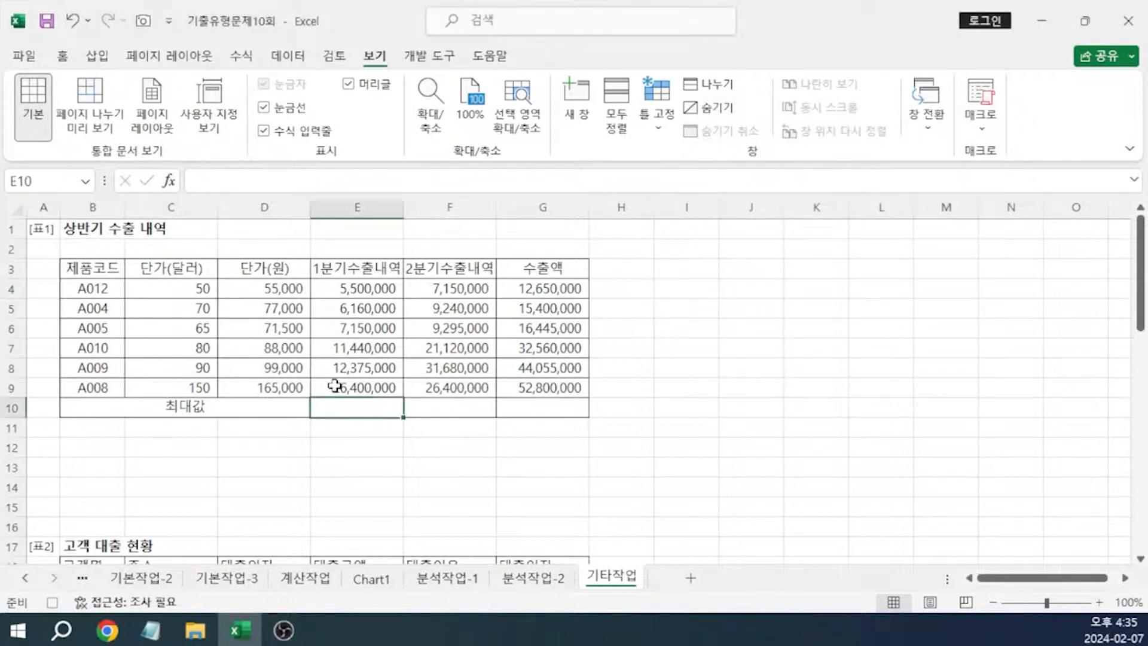
left_click(63, 57)
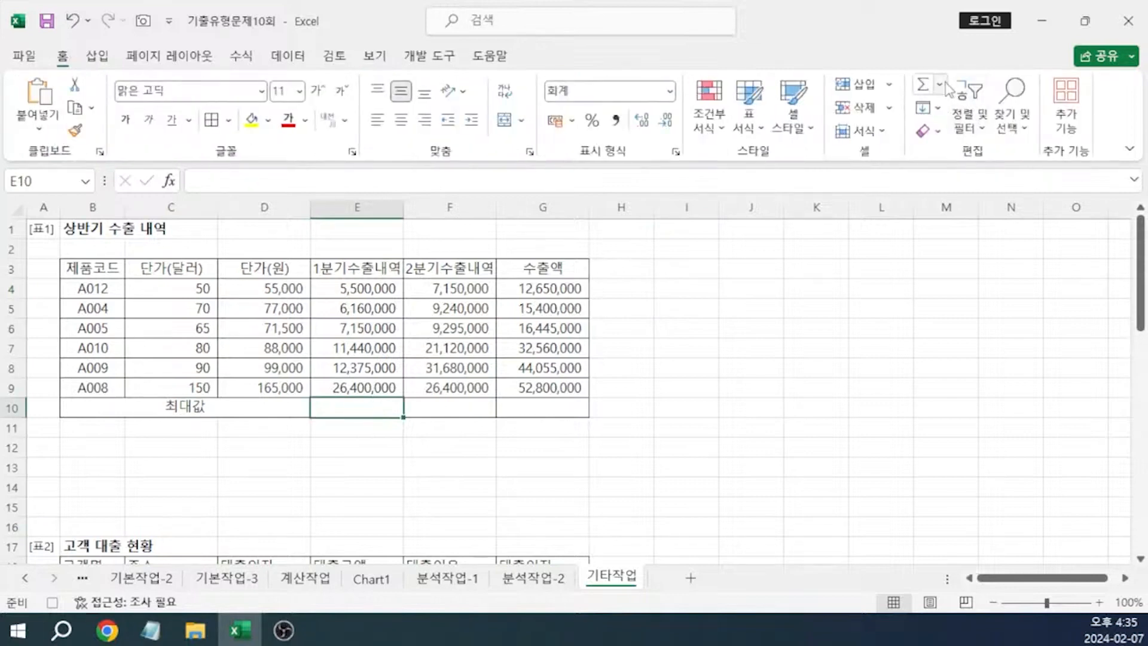
left_click(945, 85)
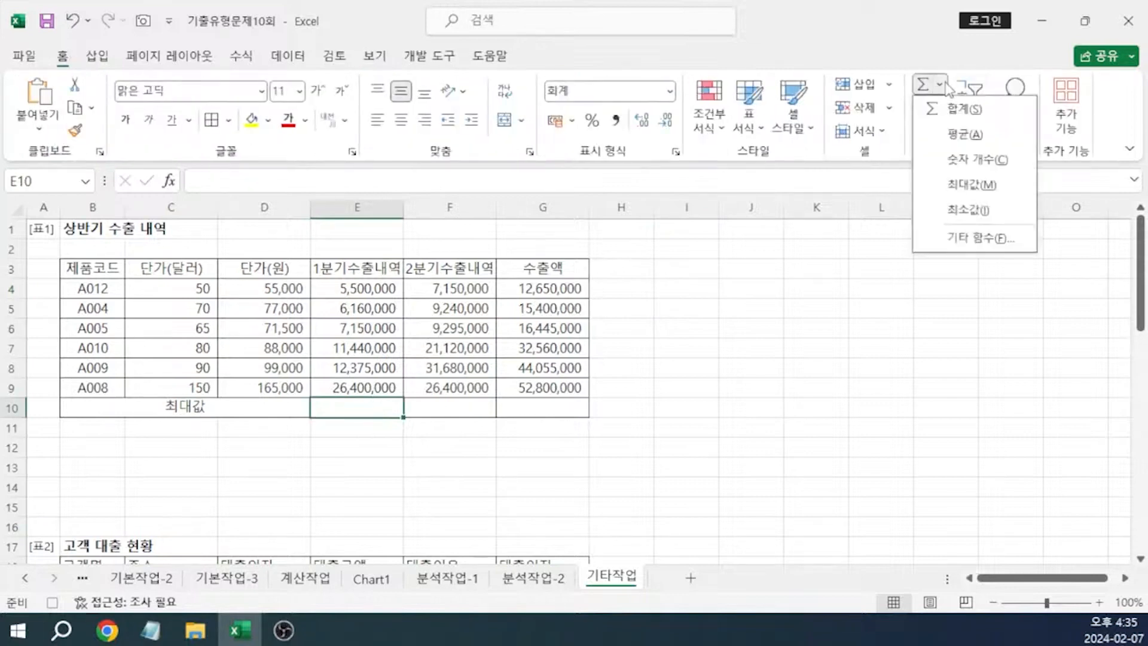
left_click(968, 185)
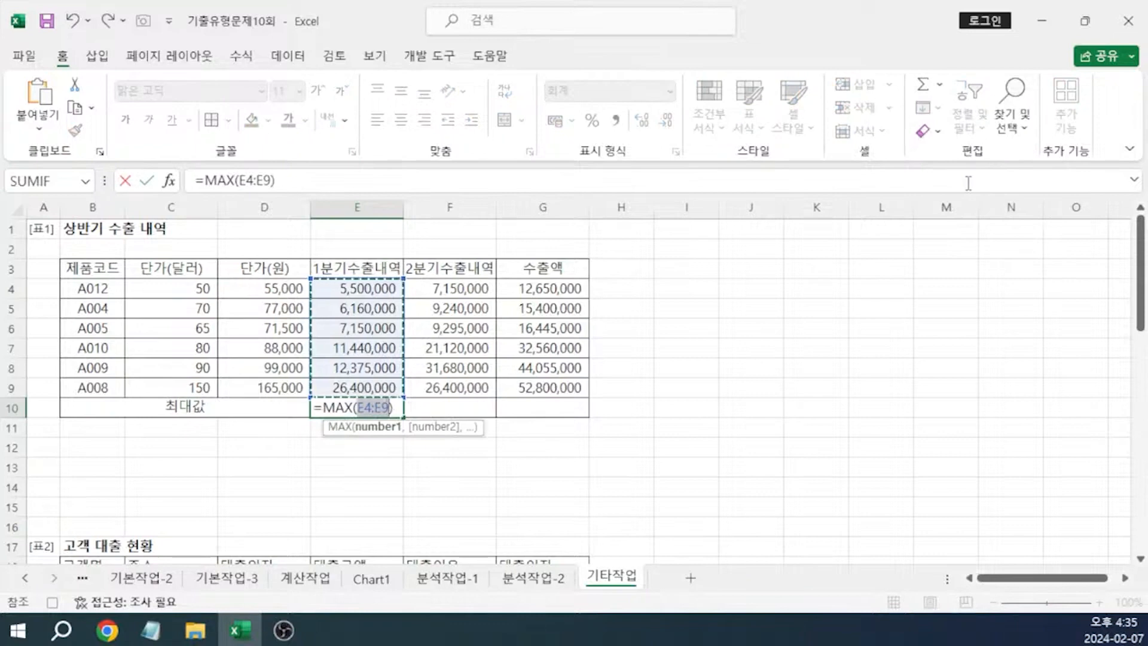
key("Return")
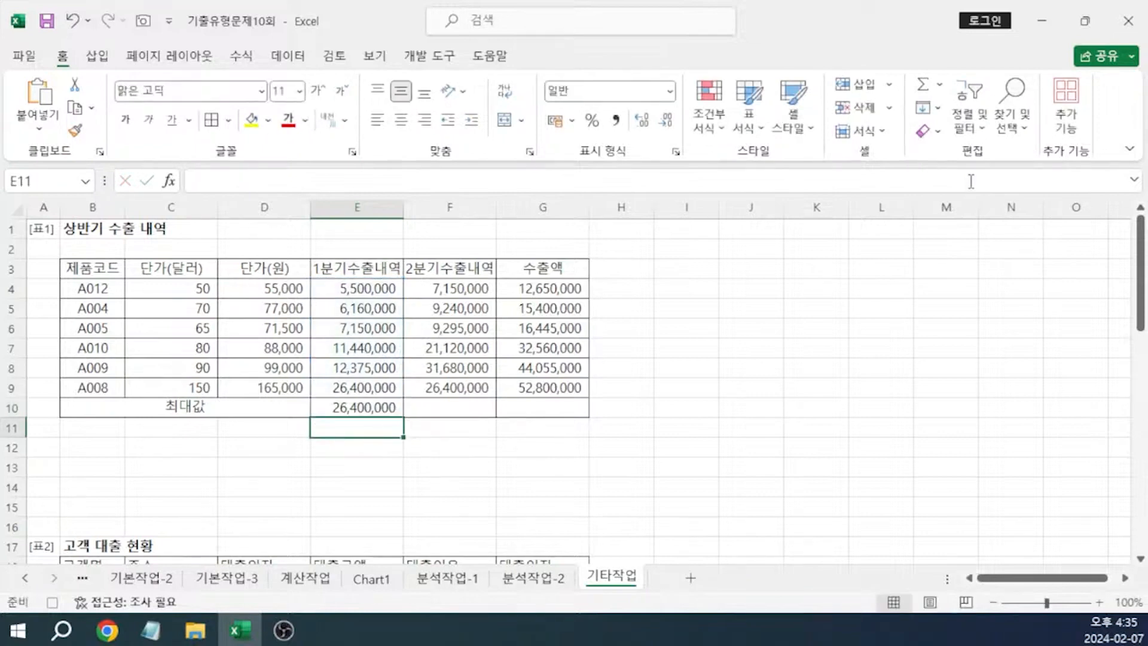
left_click(376, 411)
left_click_drag(404, 419, 579, 418)
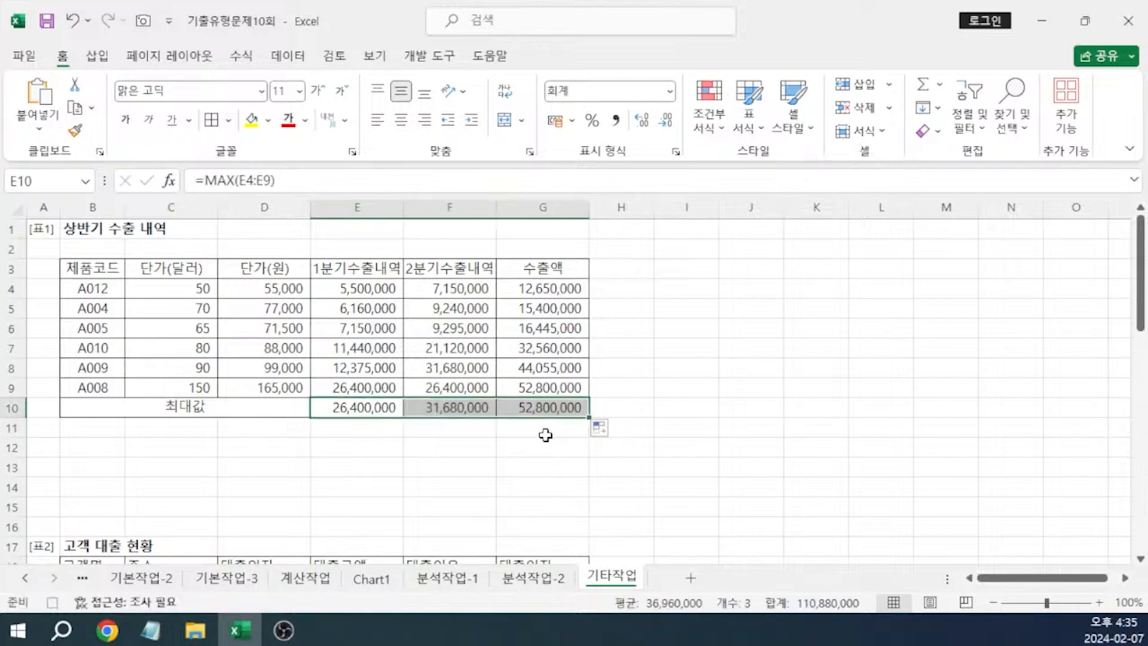
left_click(697, 351)
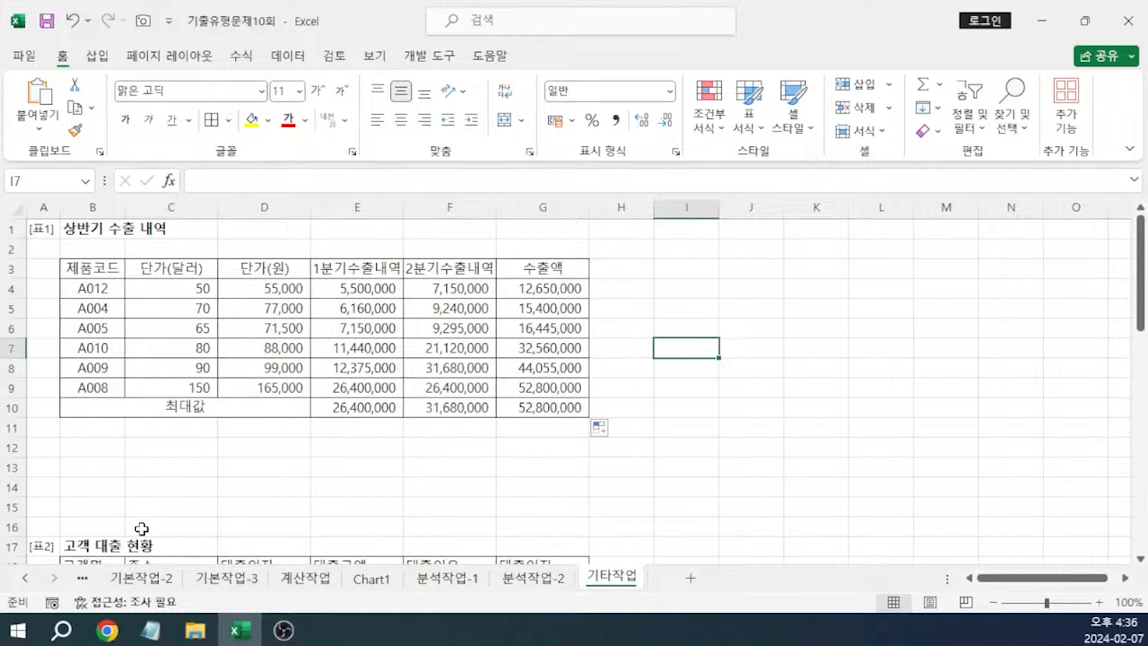
Insert a diamond shape over B12:C15, about 2.14 cm high and 4.42 cm wide, with the text 최대값
left_click(103, 58)
left_click(254, 86)
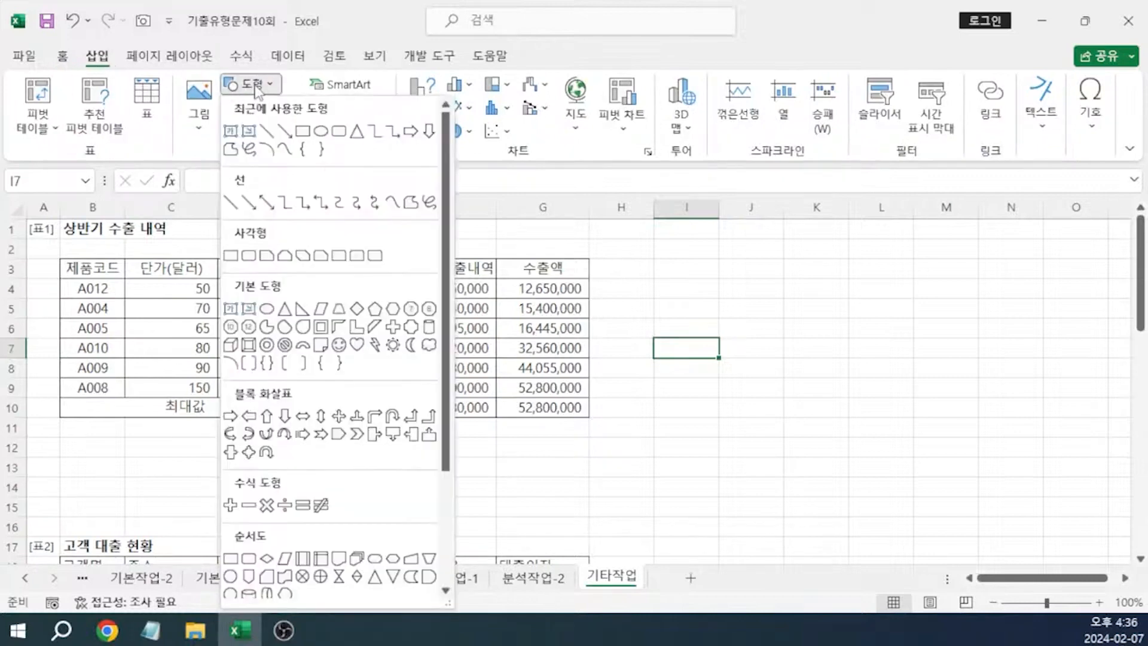
left_click(371, 309)
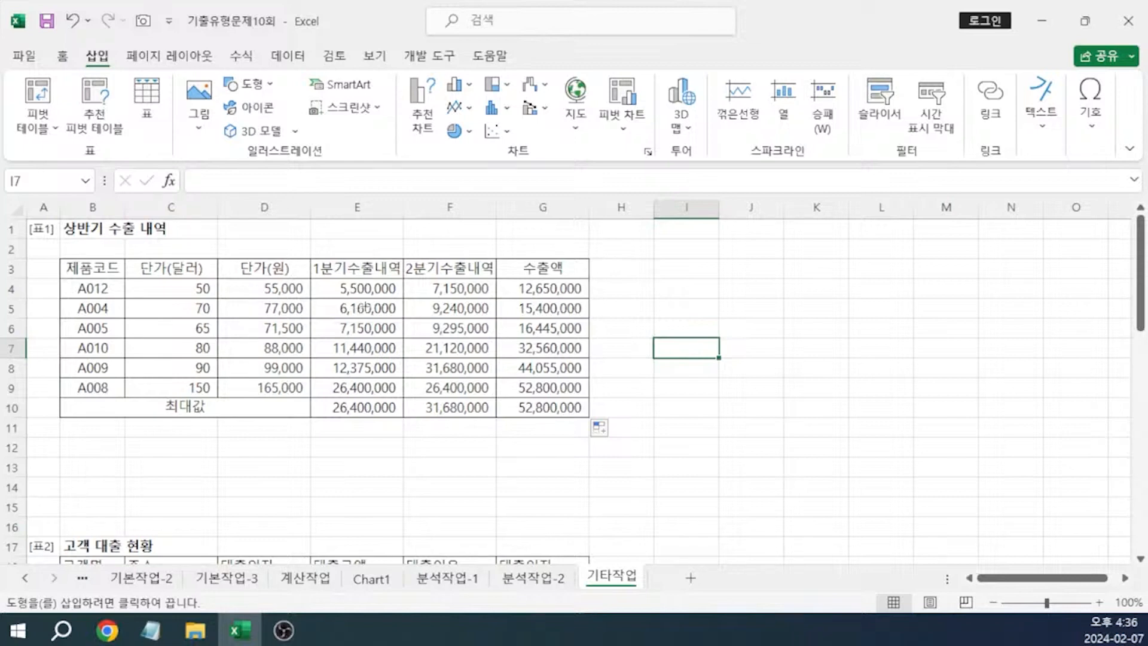
left_click_drag(66, 443, 210, 519)
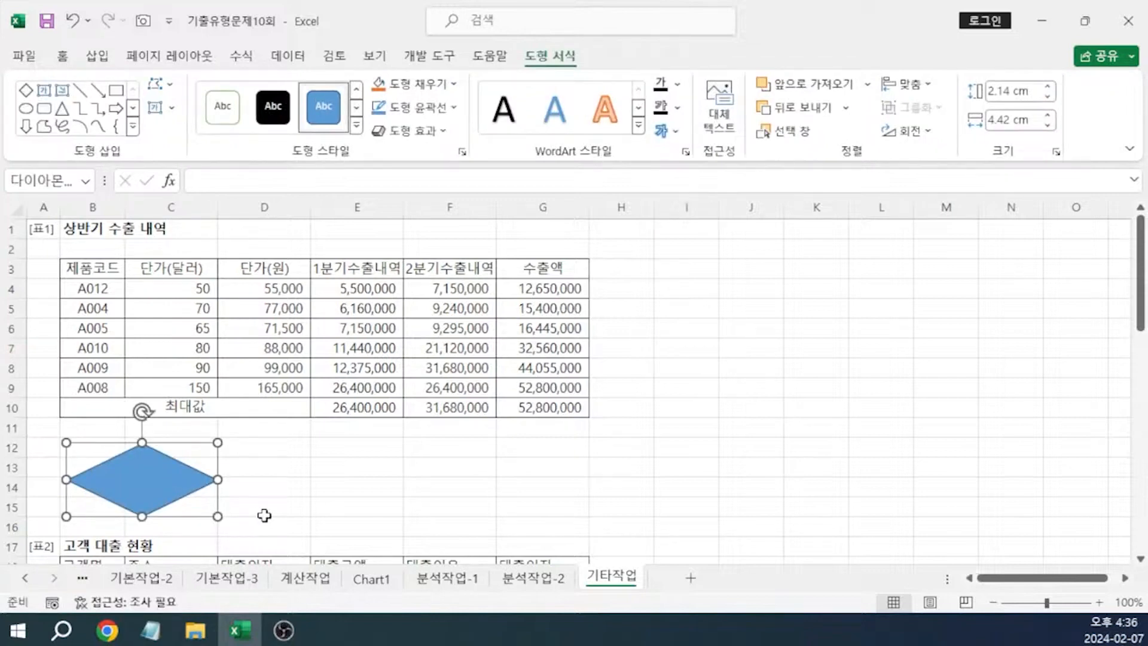
type("ㅊ")
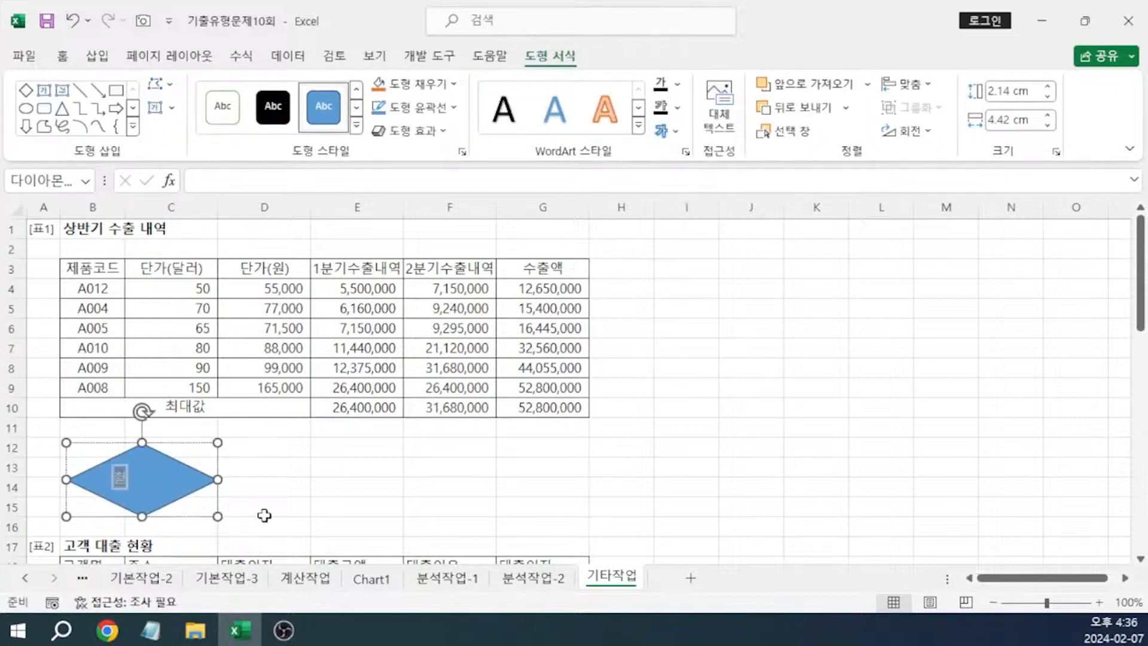
type("대값")
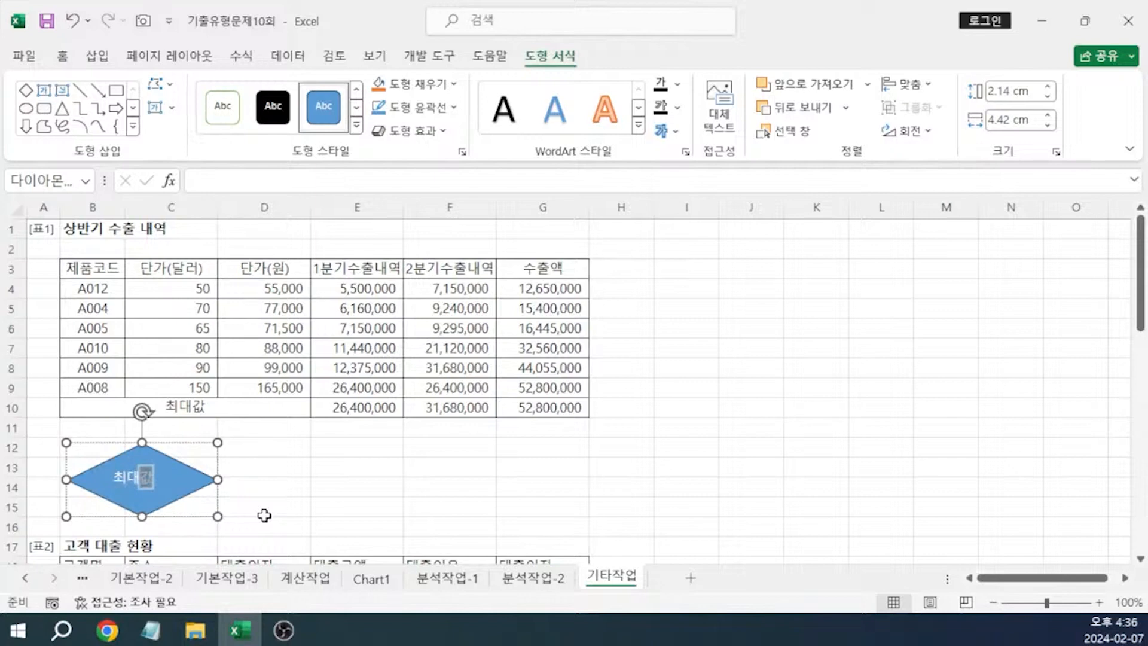
Assign the 최대값 macro to the diamond shape and deselect the shape
right_click(209, 492)
left_click(263, 490)
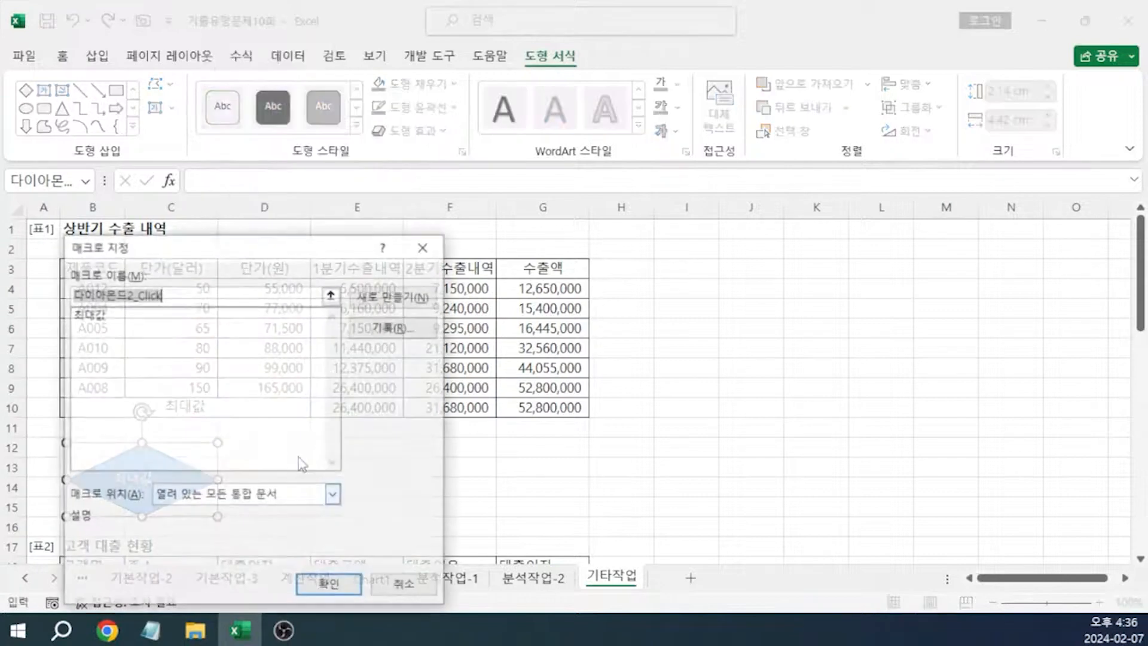
left_click(223, 330)
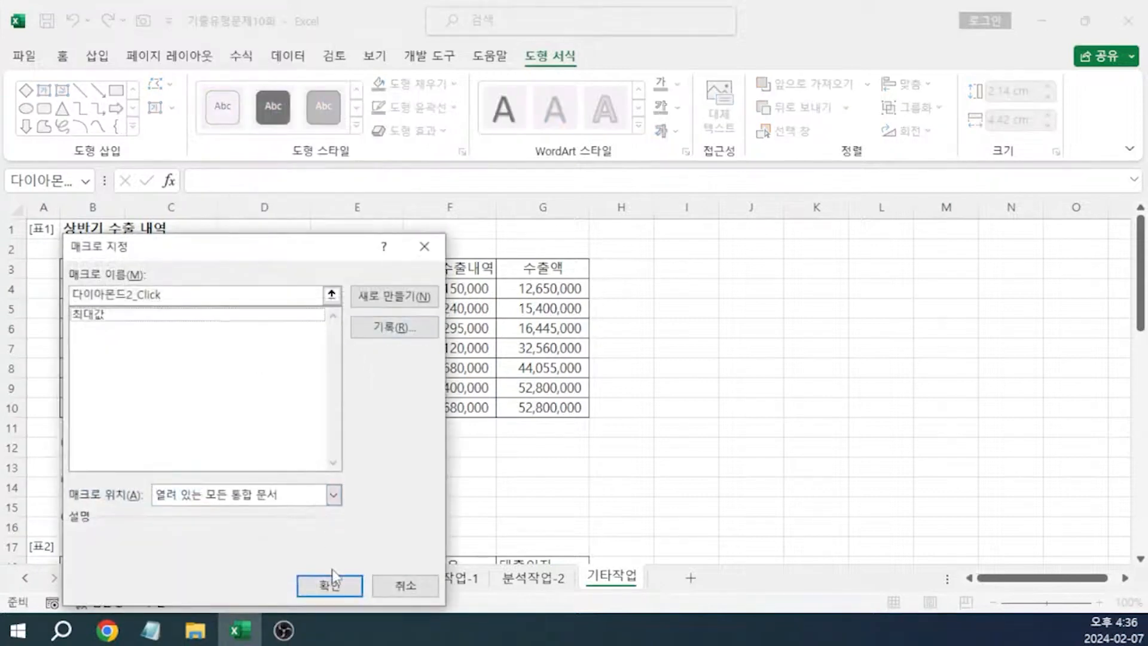
left_click(327, 584)
left_click(520, 505)
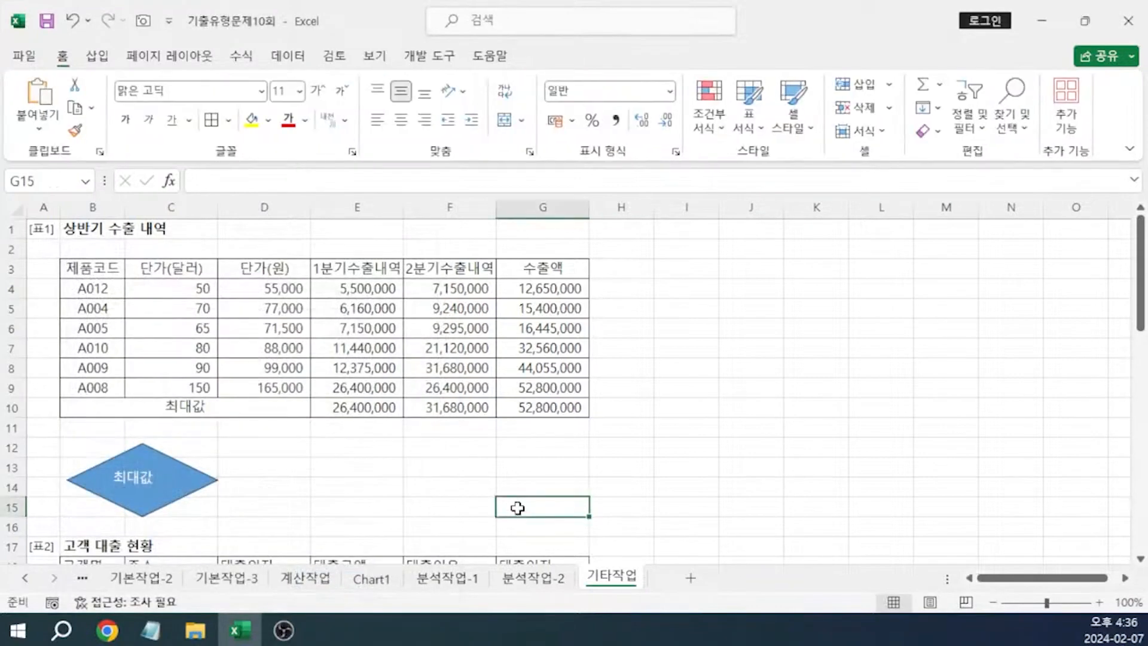
left_click(526, 467)
Check the second macro task in Notepad, return to Excel and start recording a macro named 서식
left_click(151, 630)
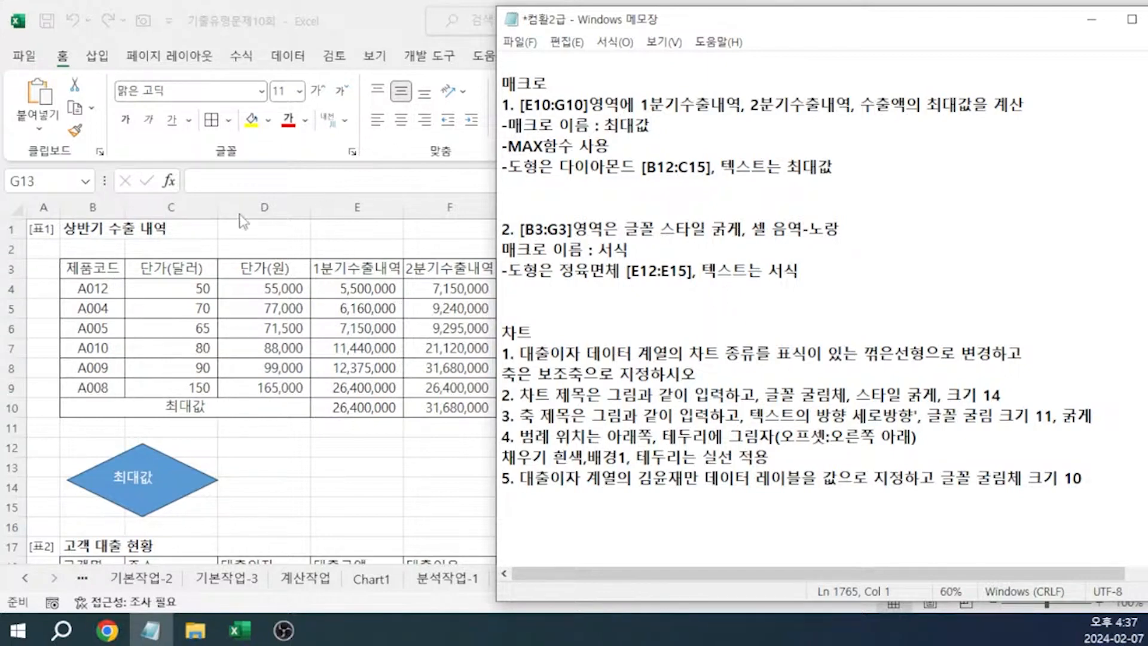
key("alt+Tab")
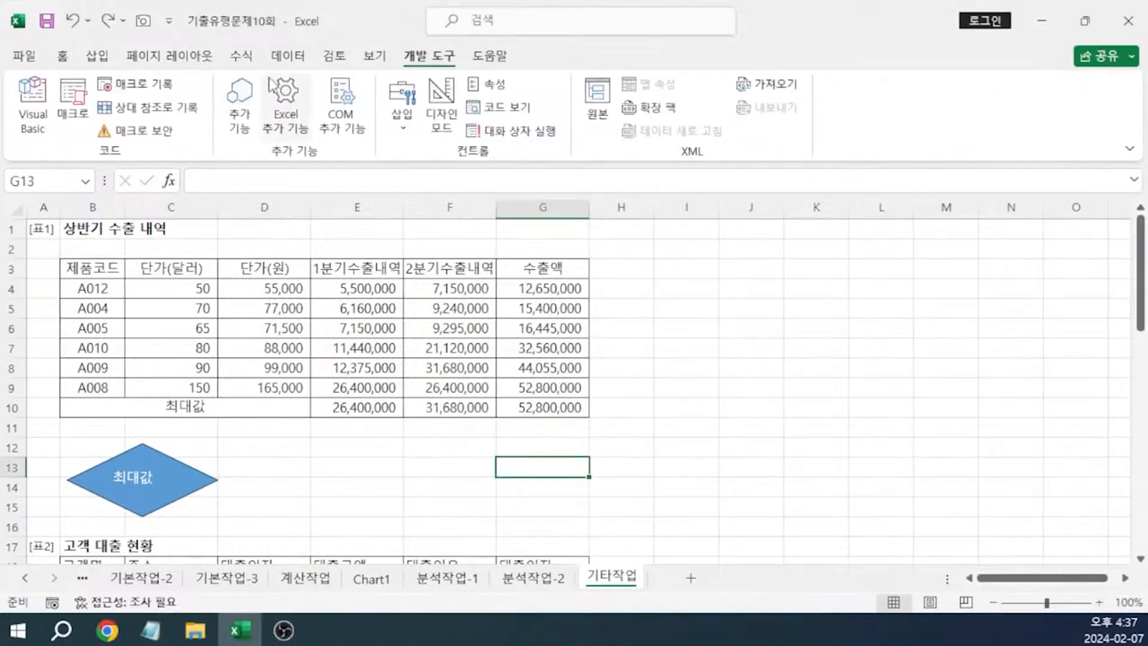
left_click(161, 90)
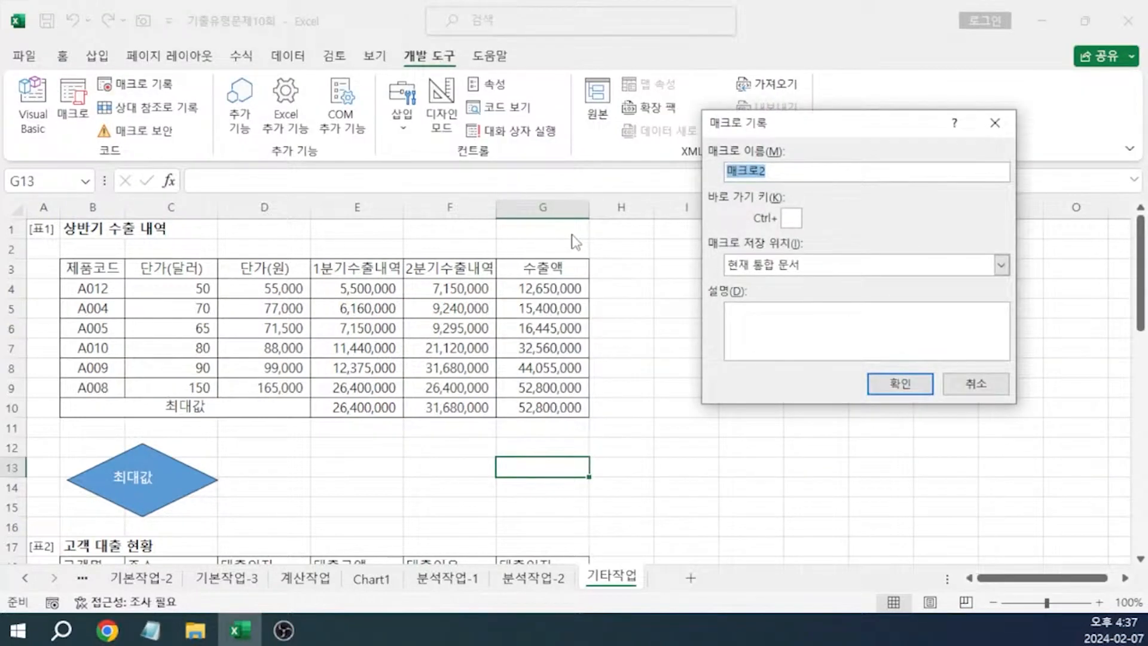
type("서식")
key("Return")
Make the header cells B3:G3 bold with a yellow fill, and stop recording the 서식 macro
left_click_drag(92, 268, 527, 263)
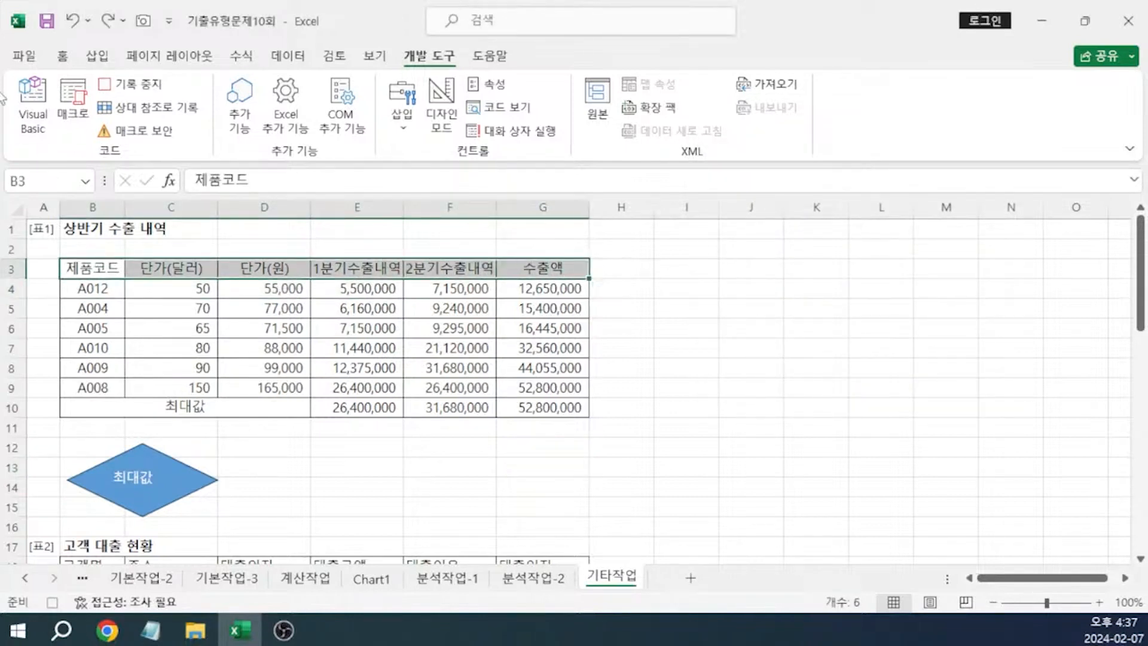
left_click(63, 56)
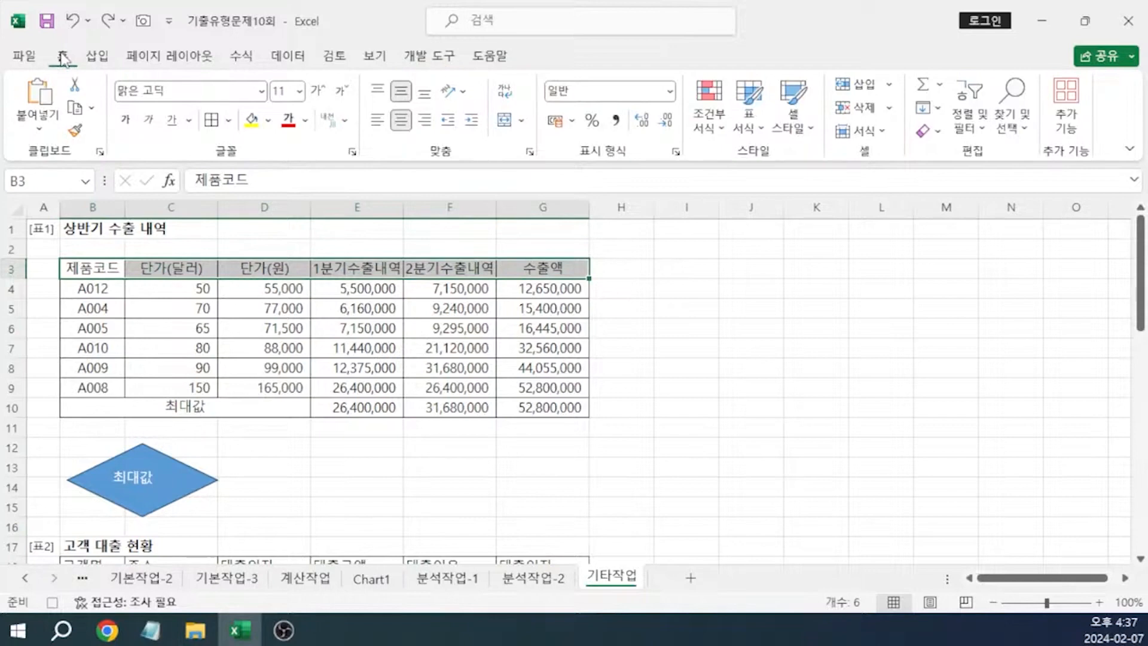
left_click(126, 123)
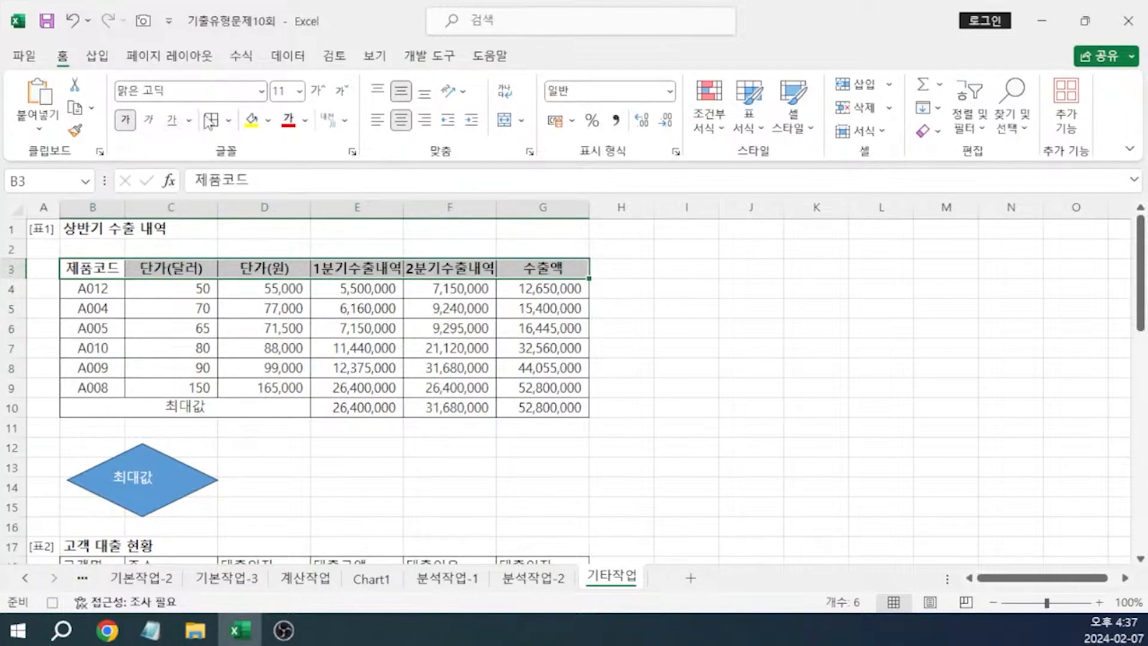
left_click(253, 121)
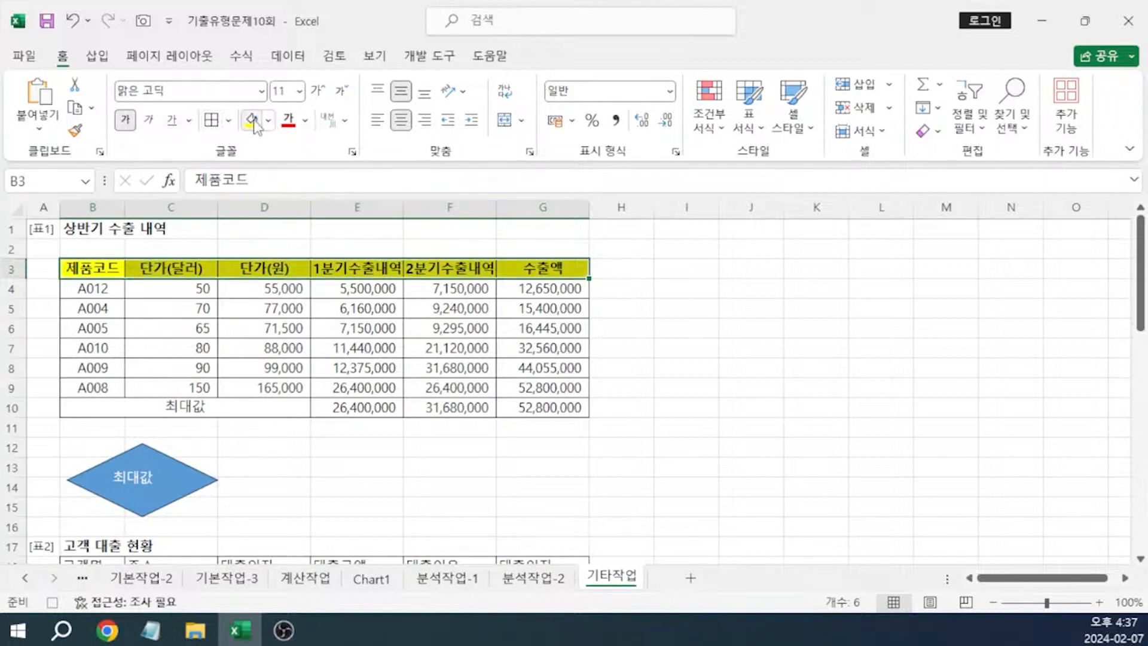
left_click(740, 303)
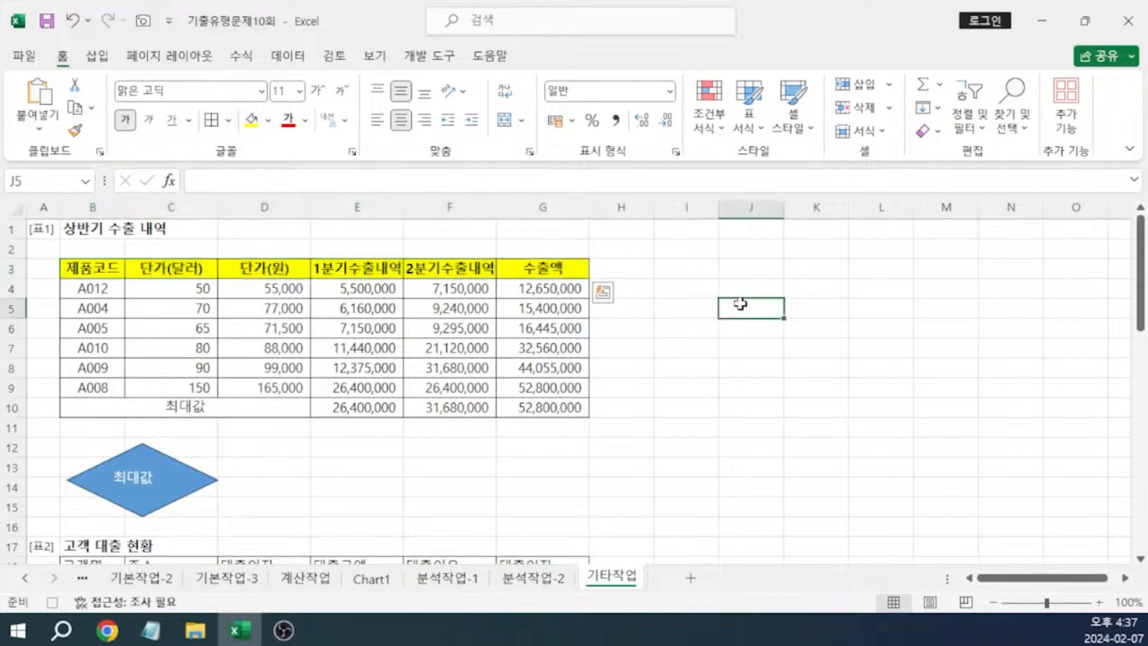
left_click(53, 602)
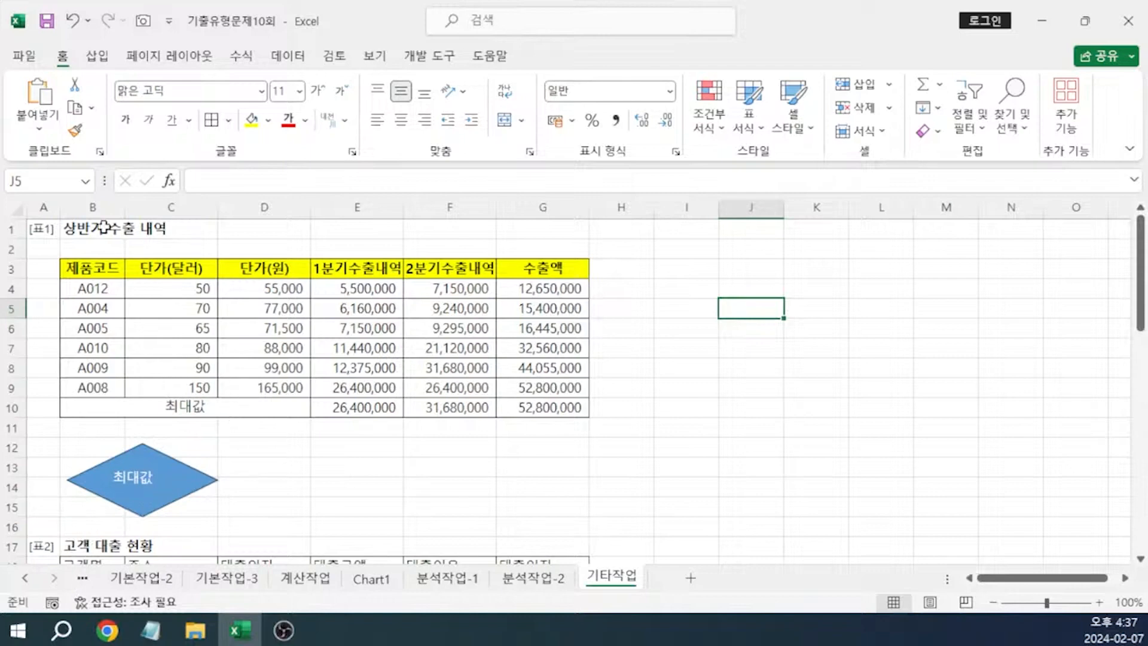
Insert a cube shape over E12:E15, about 2.22 cm high and 2.7 cm wide, with the text 서식
left_click(93, 60)
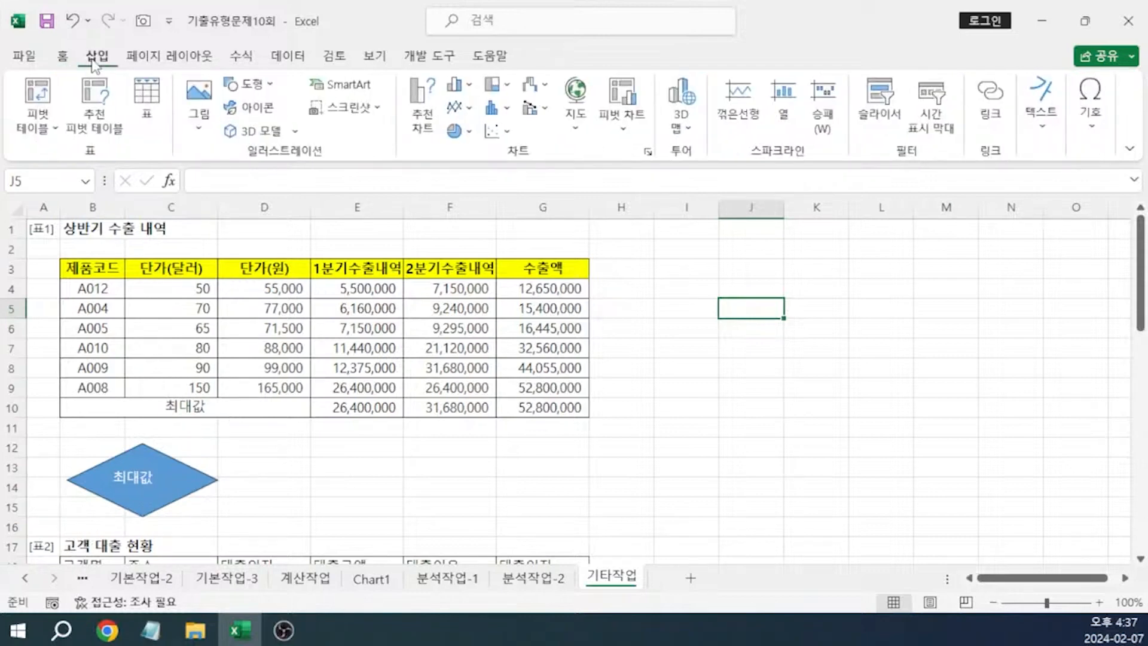
left_click(268, 87)
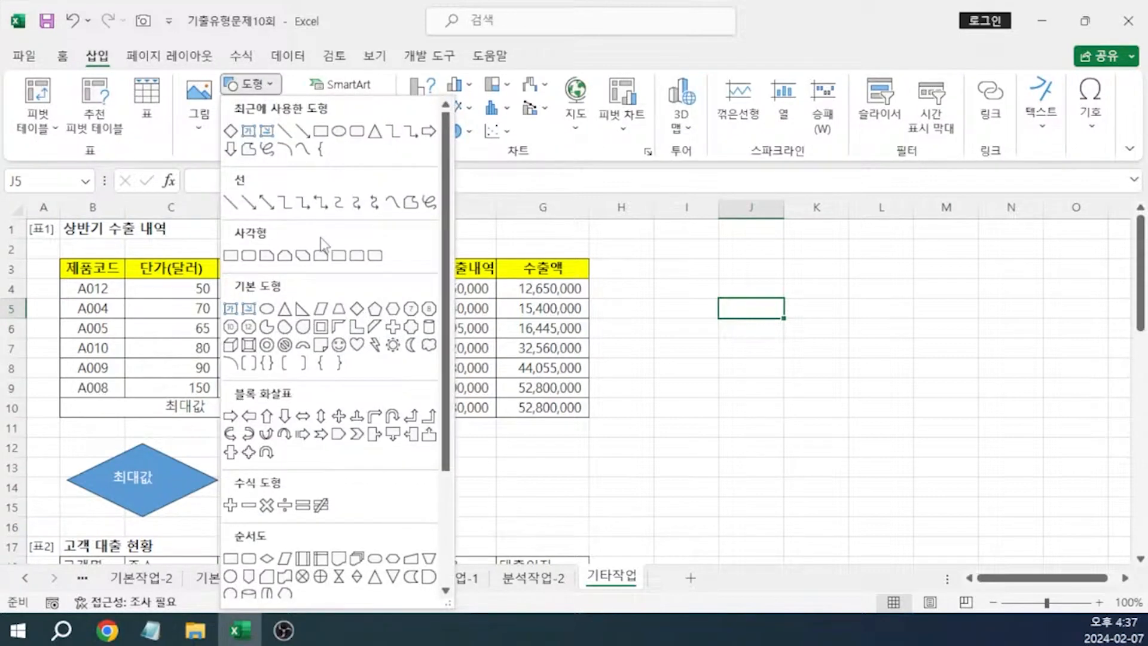
left_click(320, 255)
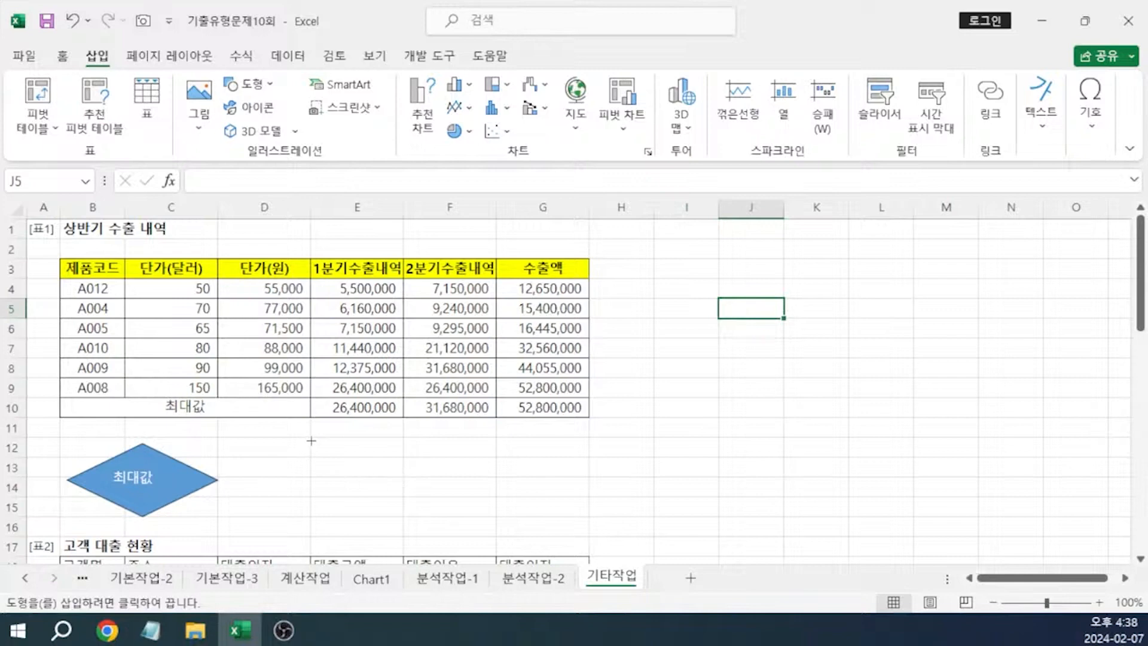
left_click_drag(312, 440, 388, 523)
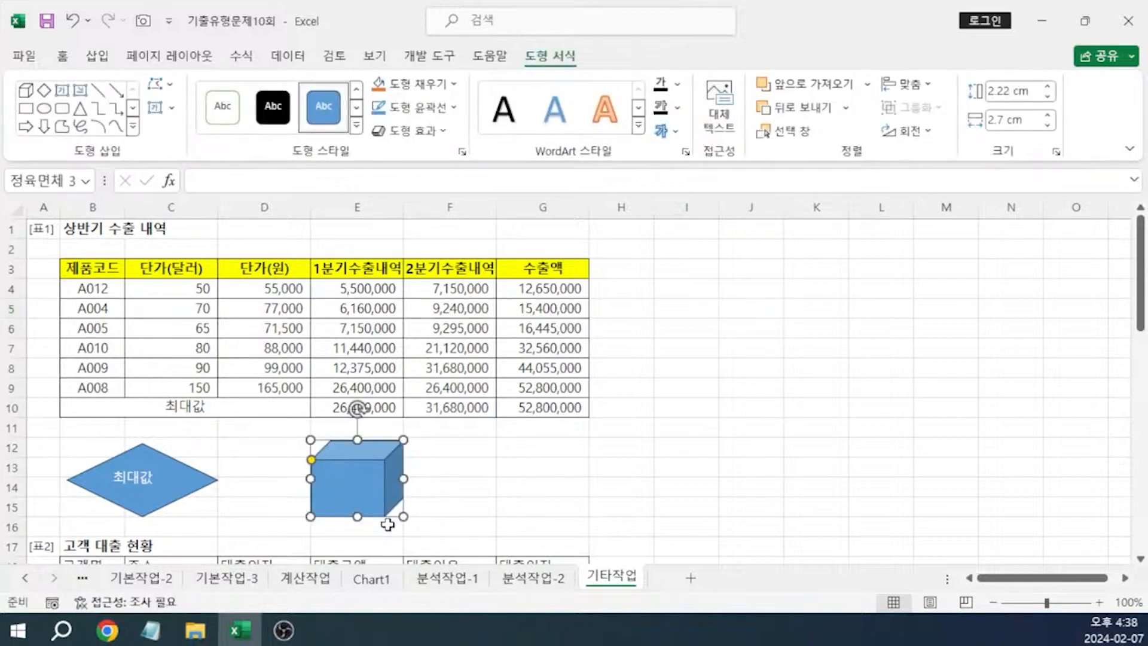
type("서식")
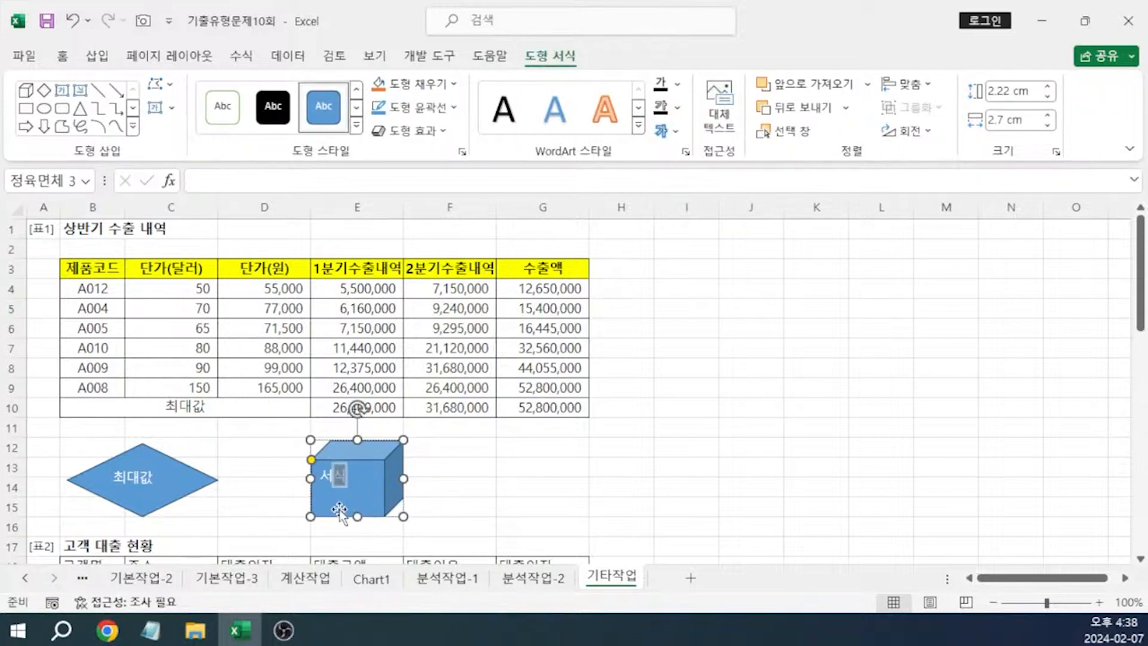
Assign the 서식 macro to the cube shape, then deselect it and select rows 12 to 15
right_click(362, 506)
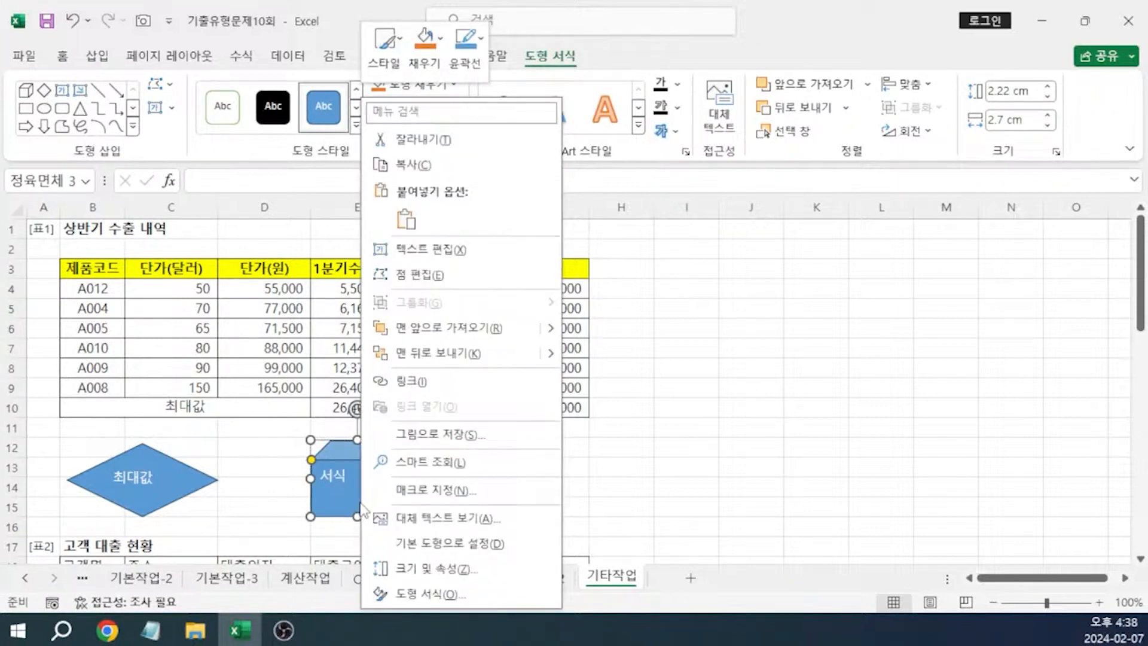
left_click(441, 492)
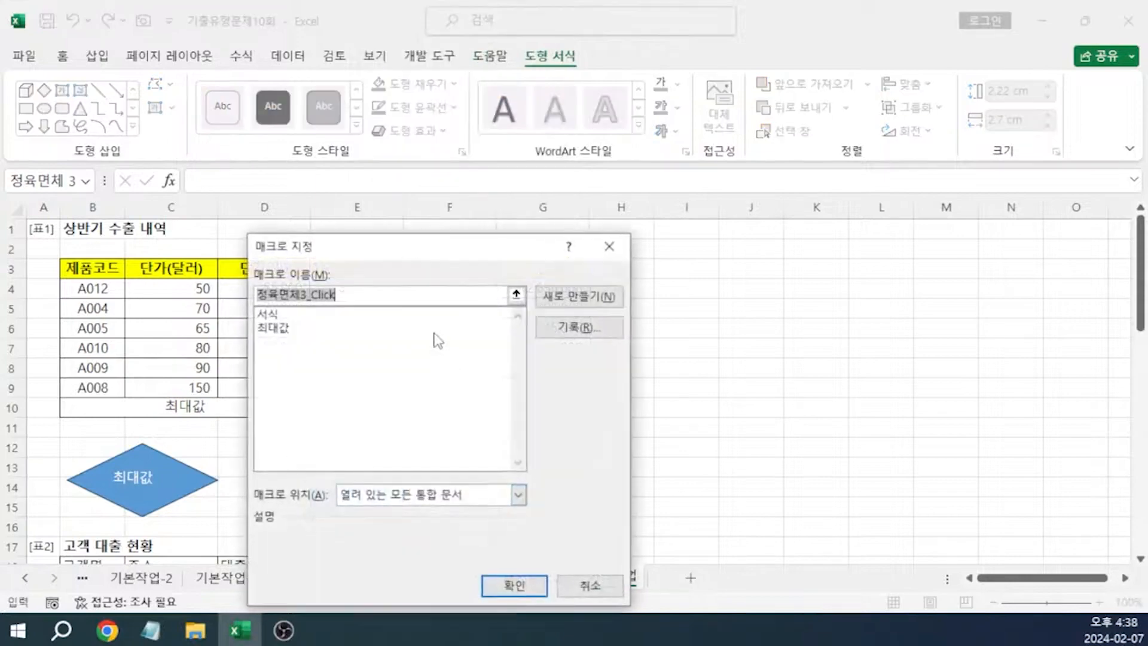
left_click(304, 315)
left_click(514, 585)
left_click(755, 387)
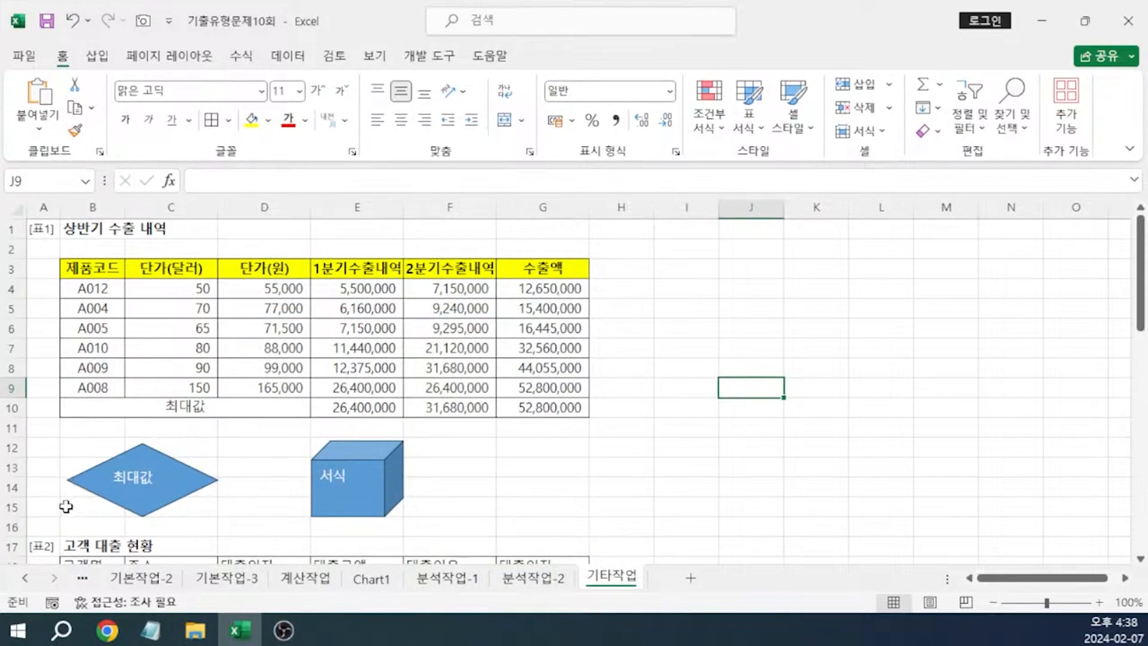
left_click_drag(12, 456, 11, 517)
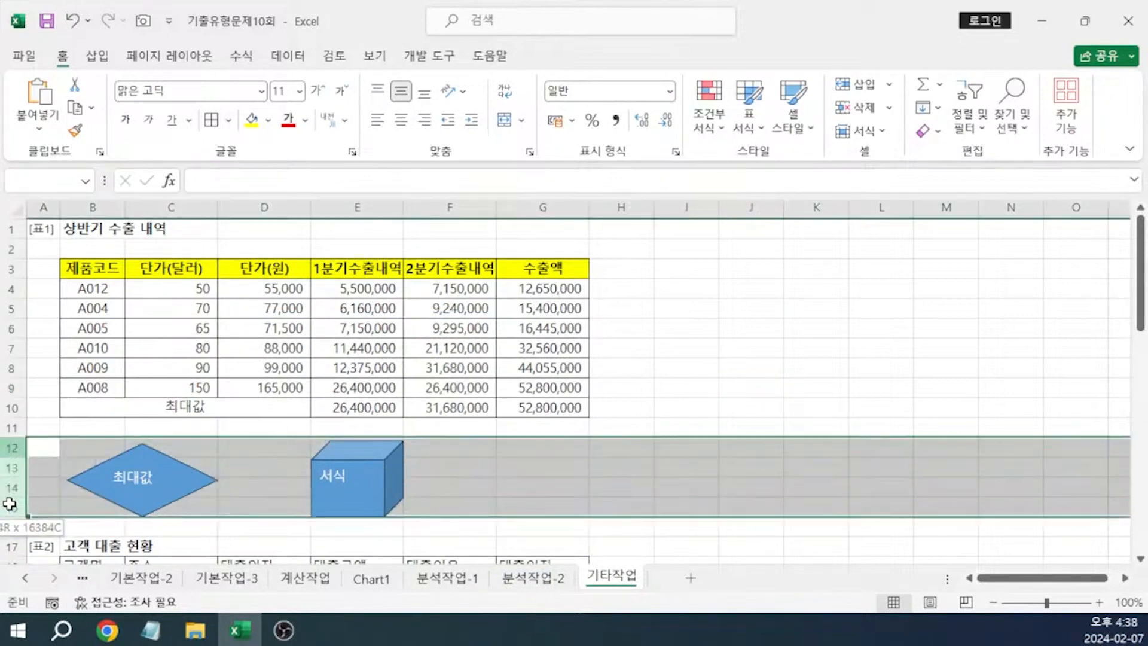
Read the chart task in Notepad and return to the 고객 대출 현황 table in Excel
scroll(394, 337, "down", 5)
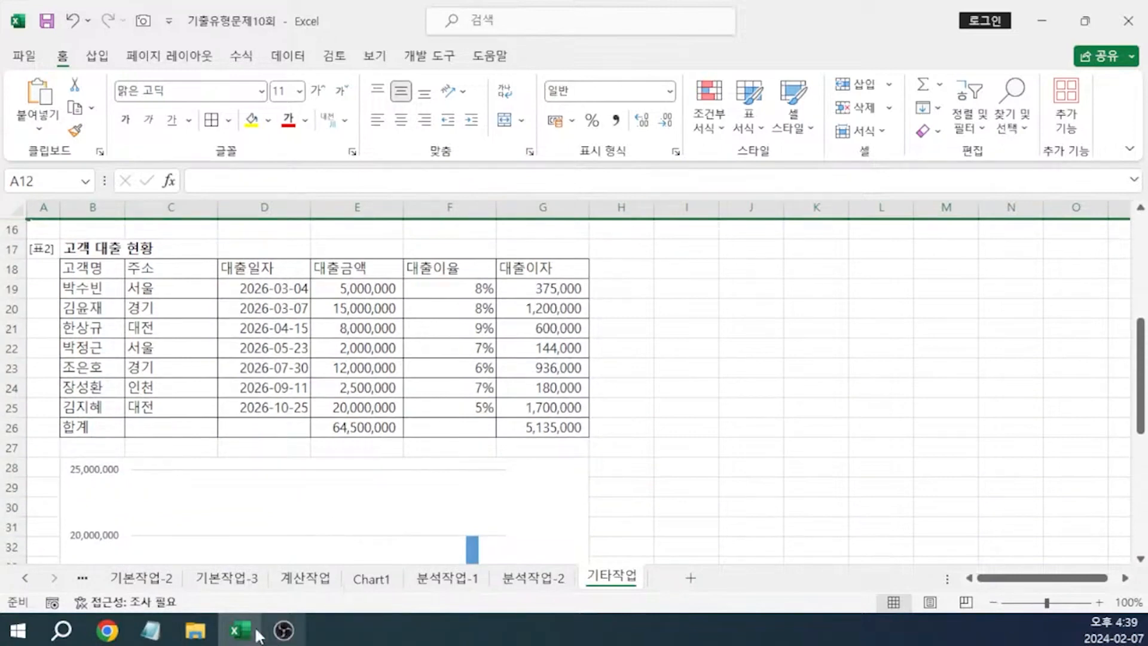
left_click(151, 630)
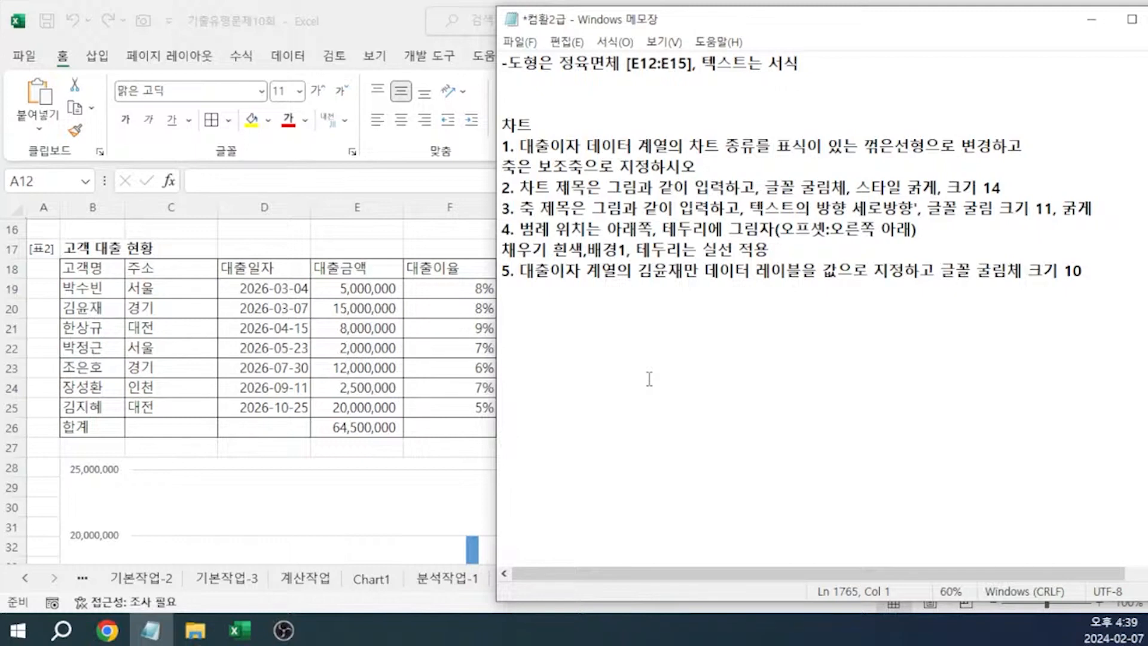
key("alt+Tab")
Change the chart to a combo type with the 대출이자 series as a line with markers (표식이 있는 꺾은선형) on the secondary axis
scroll(546, 411, "down", 2)
right_click(545, 411)
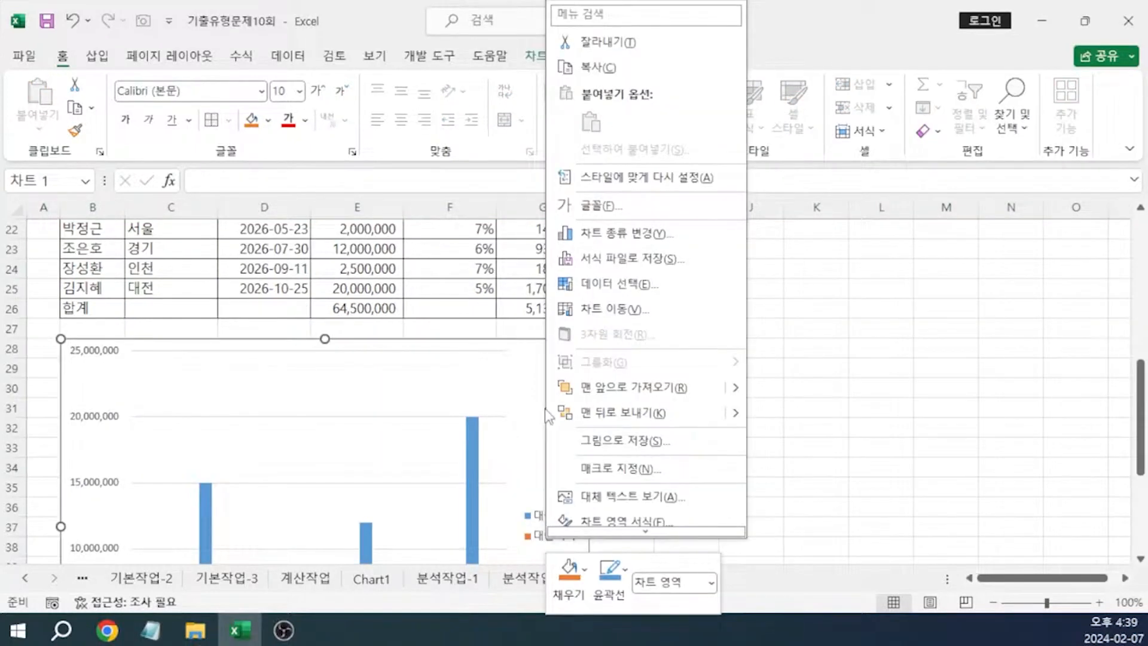
left_click(613, 236)
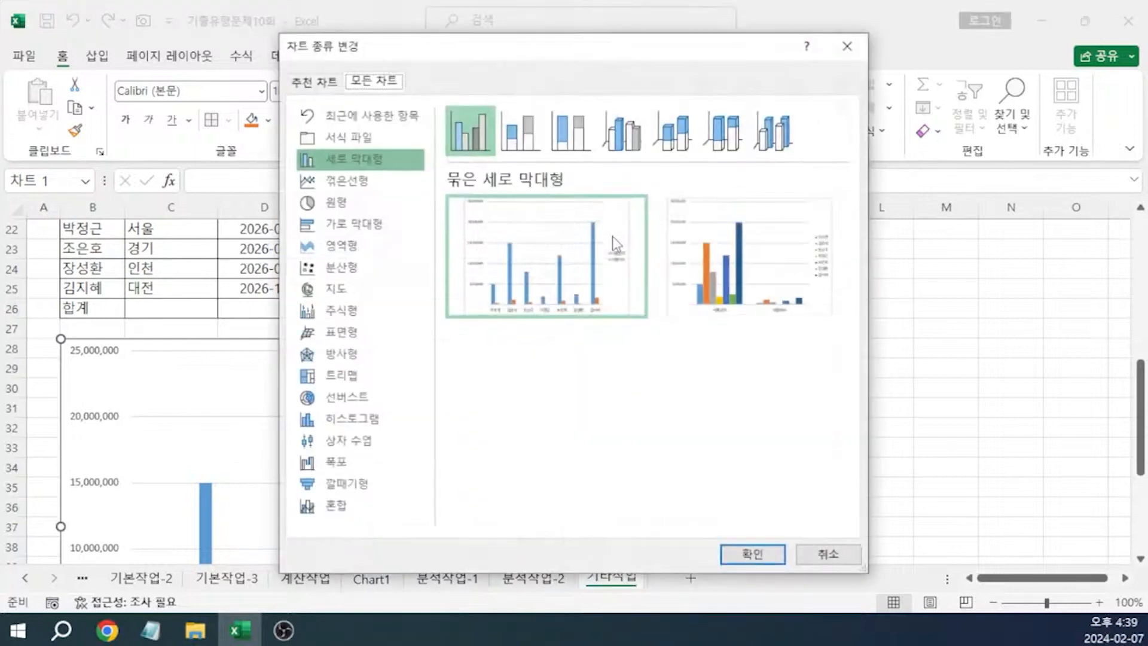
left_click(343, 516)
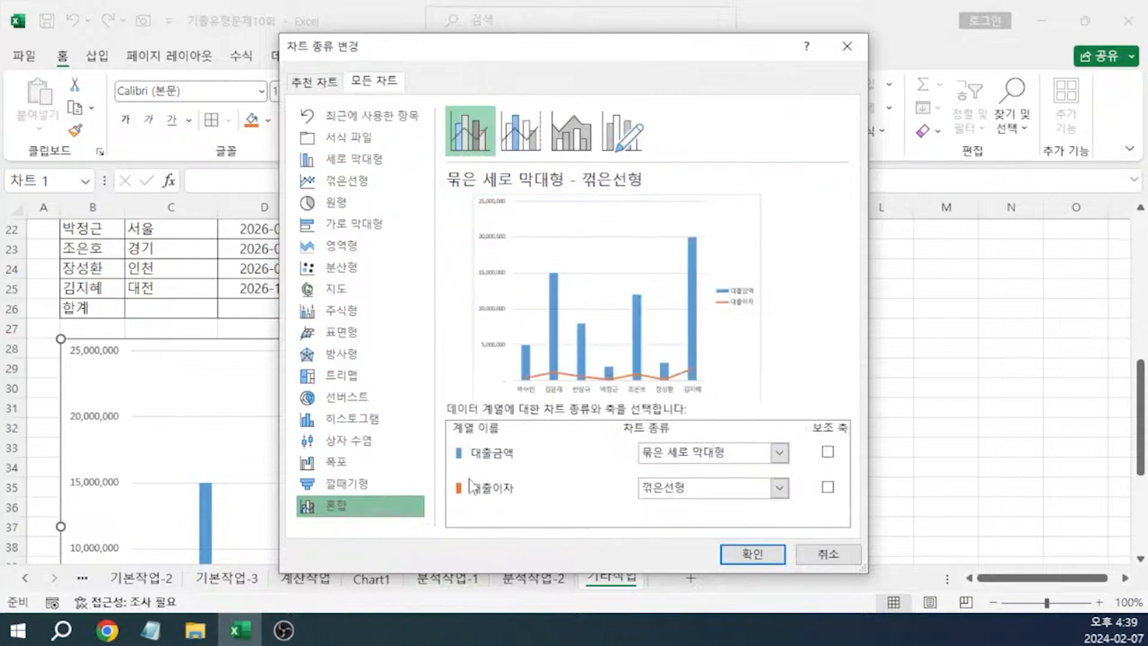
left_click(693, 489)
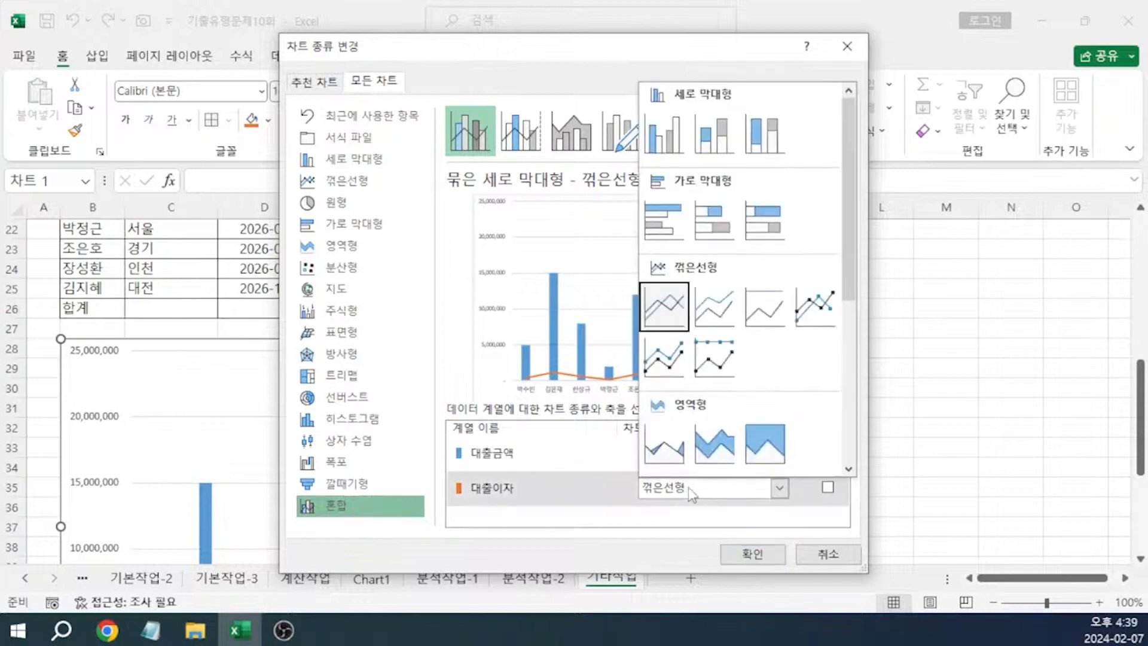
left_click(813, 323)
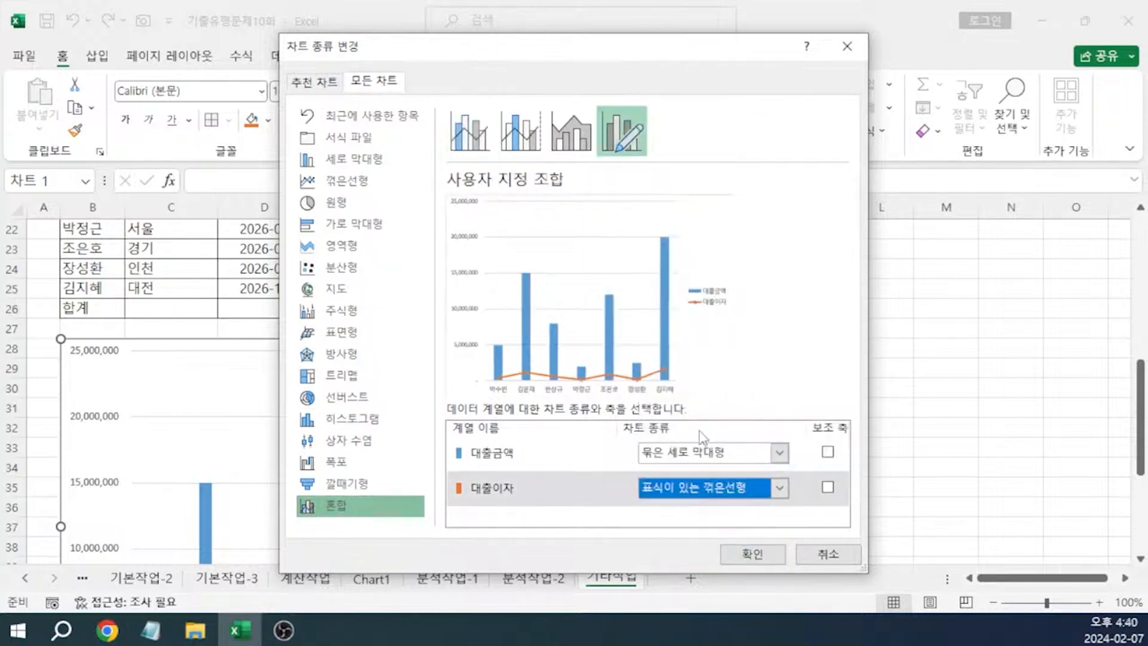
left_click(827, 487)
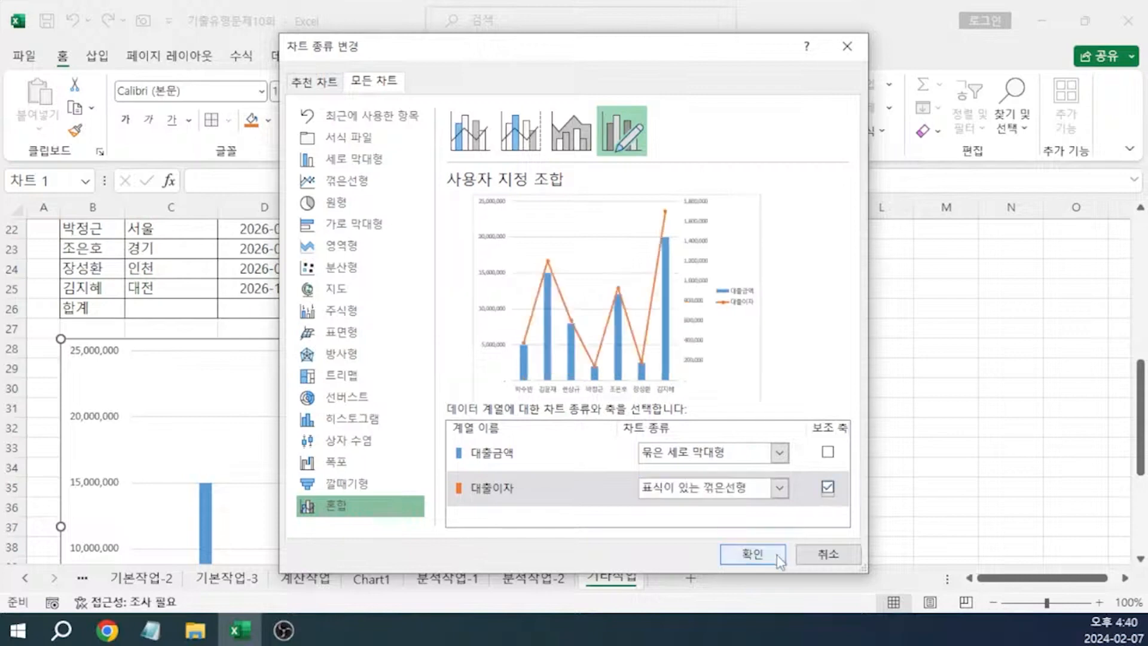
left_click(752, 553)
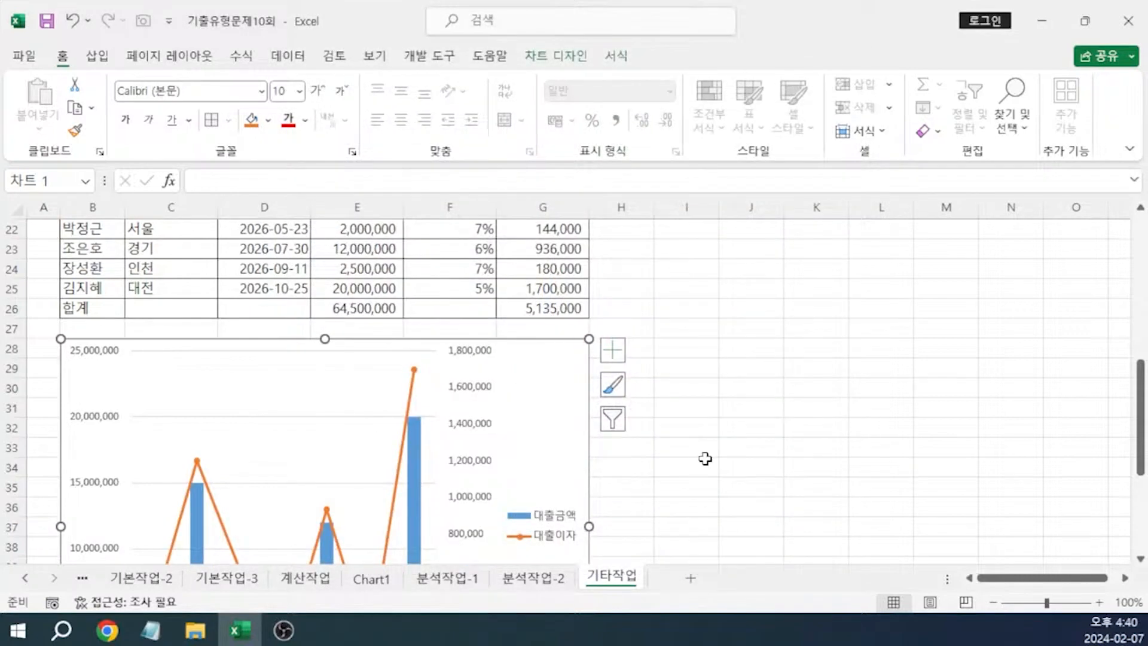
Add a chart title above the chart with the text 서울 경기 고객별 대출 현황
scroll(699, 461, "down", 1)
mouse_move(414, 422)
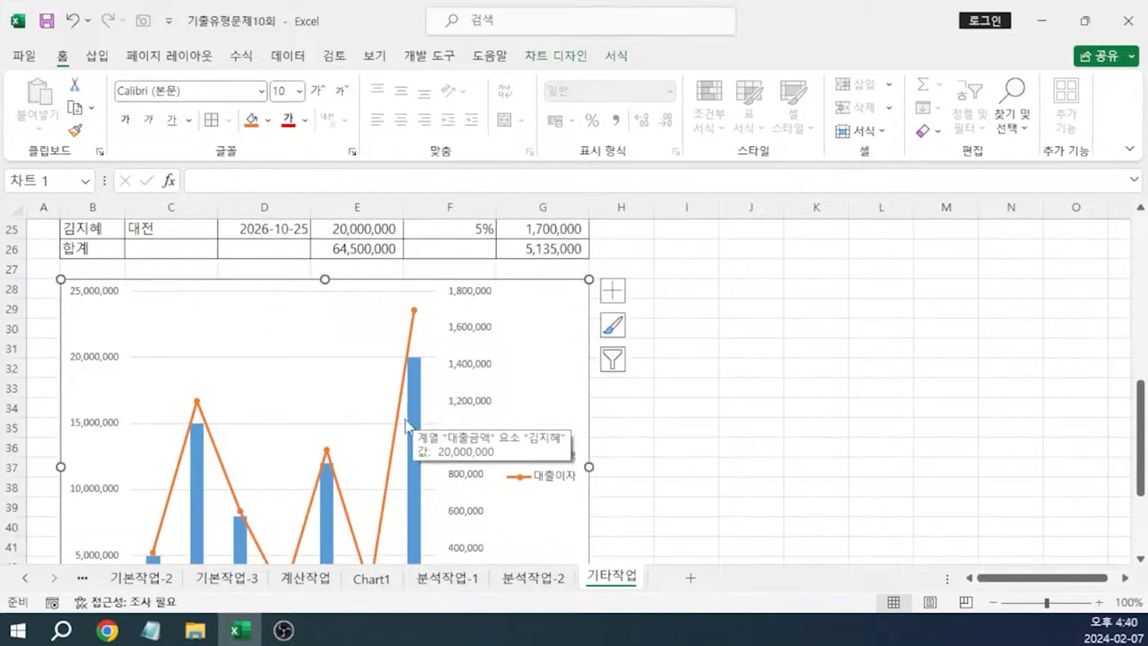
left_click(556, 55)
left_click(41, 120)
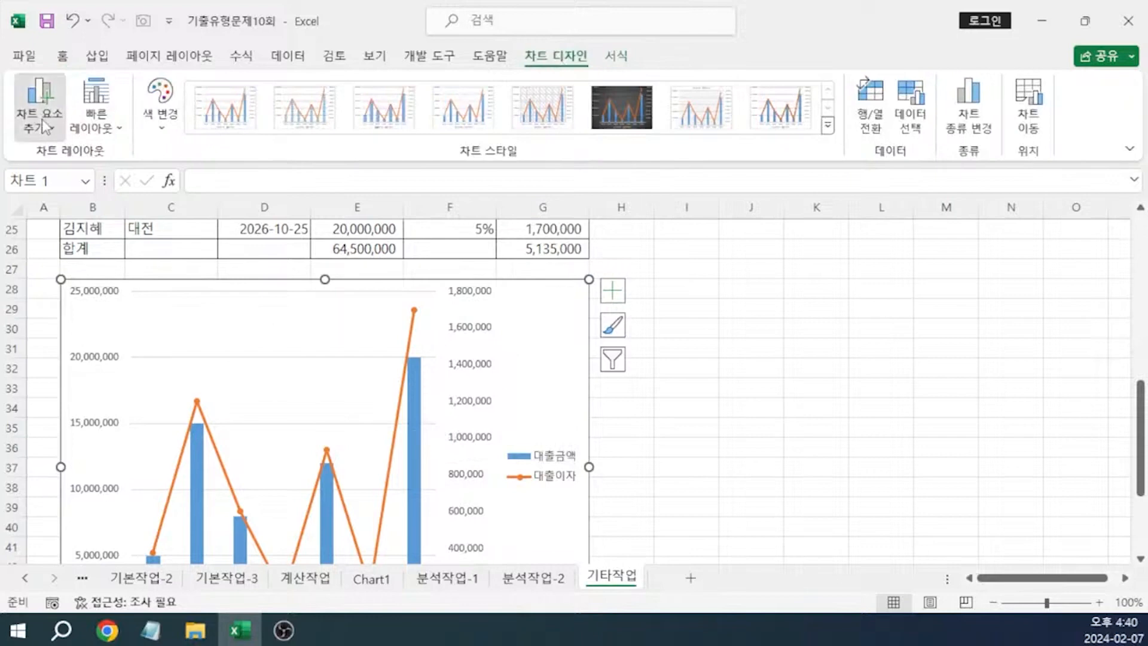
mouse_move(90, 209)
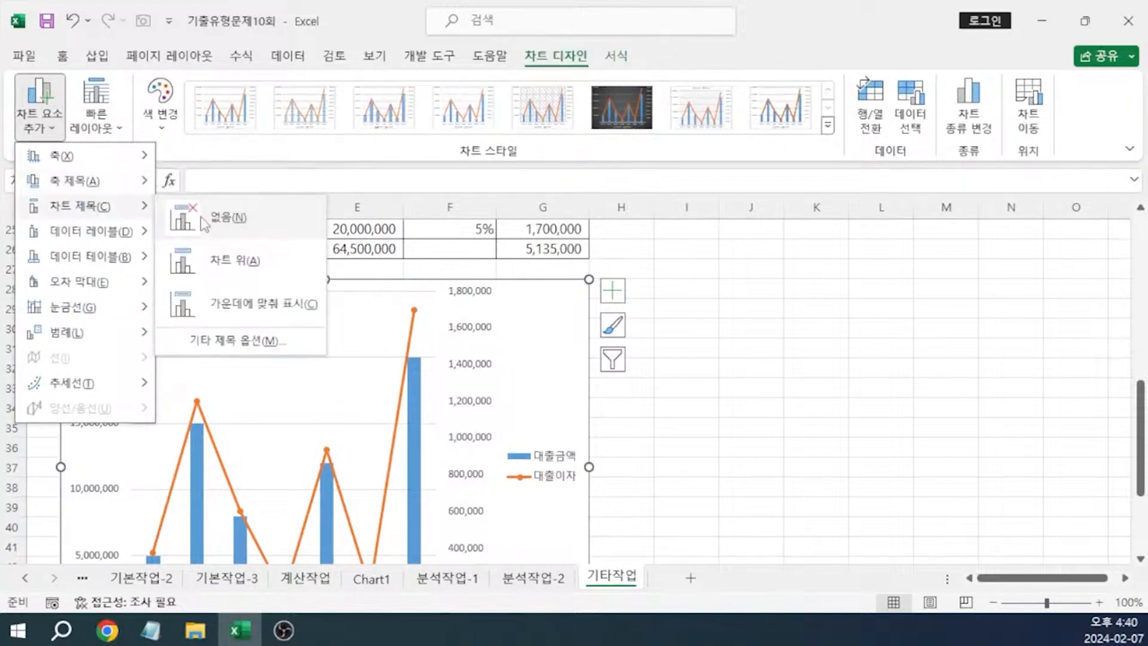
left_click(224, 261)
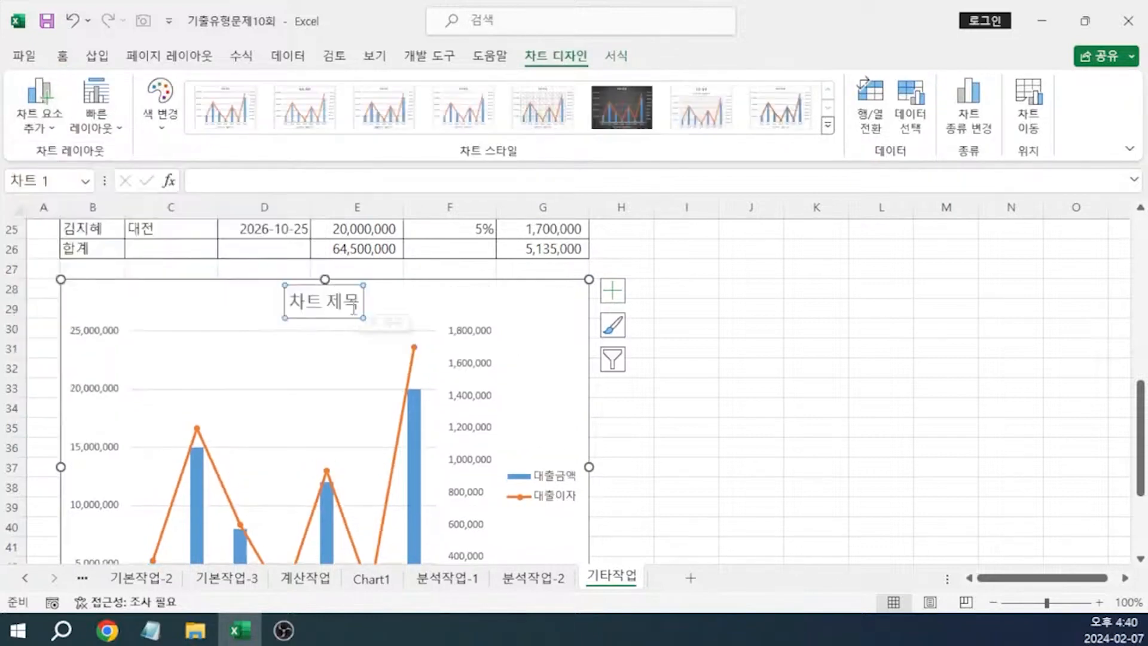
triple_click(336, 299)
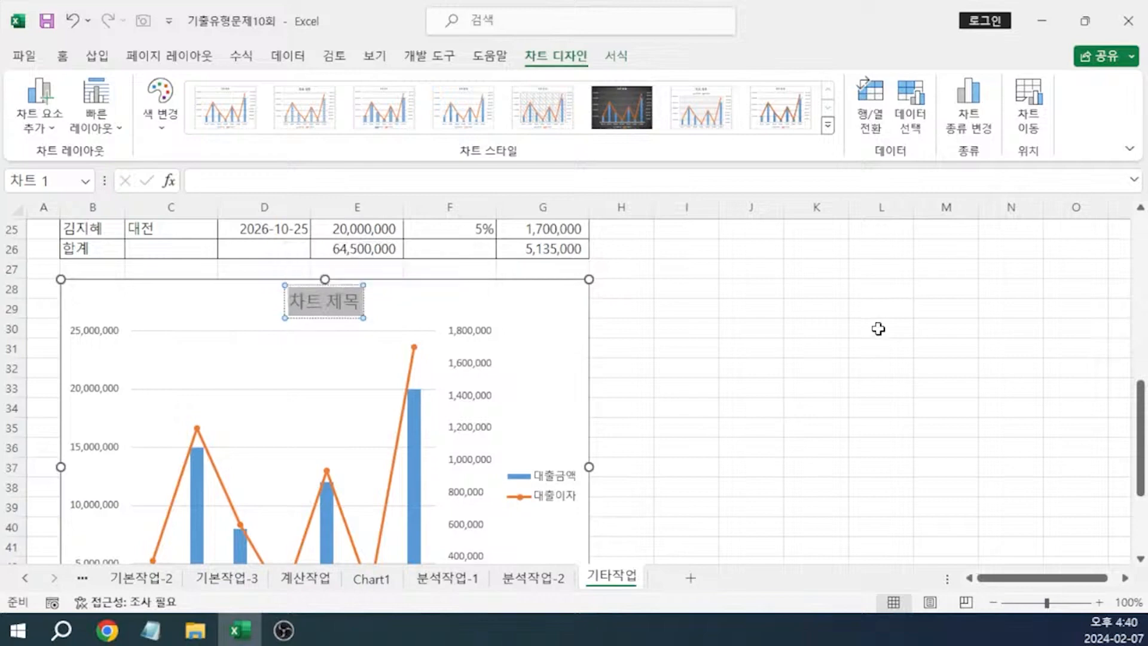
type("서울 경기")
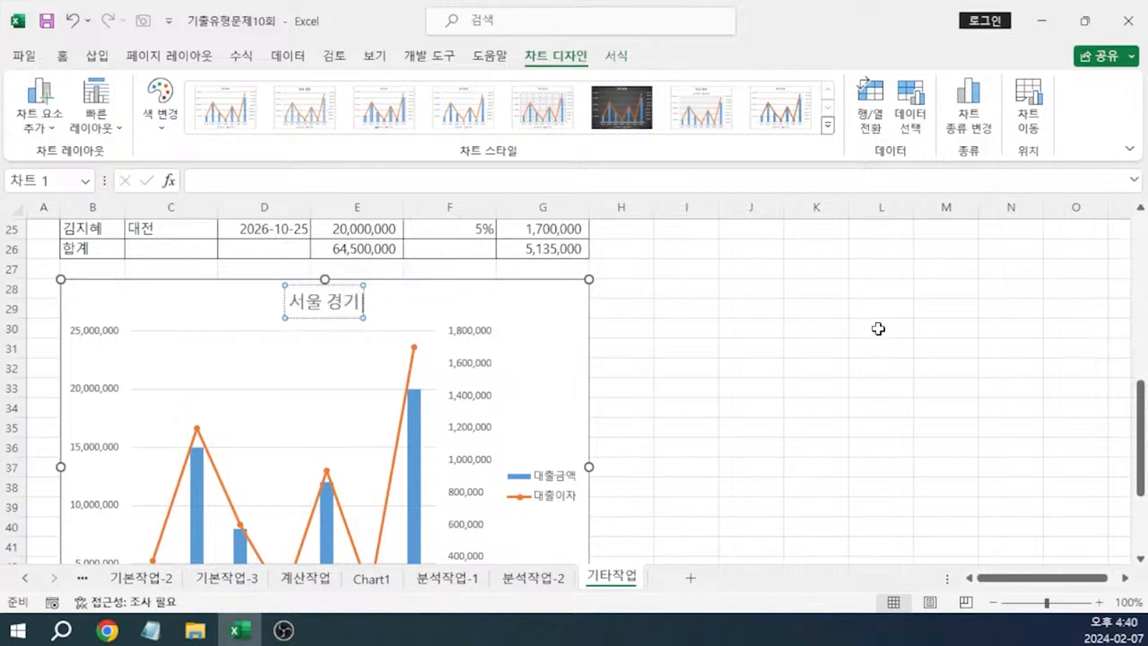
type(" 고객별 대출 ㅎ")
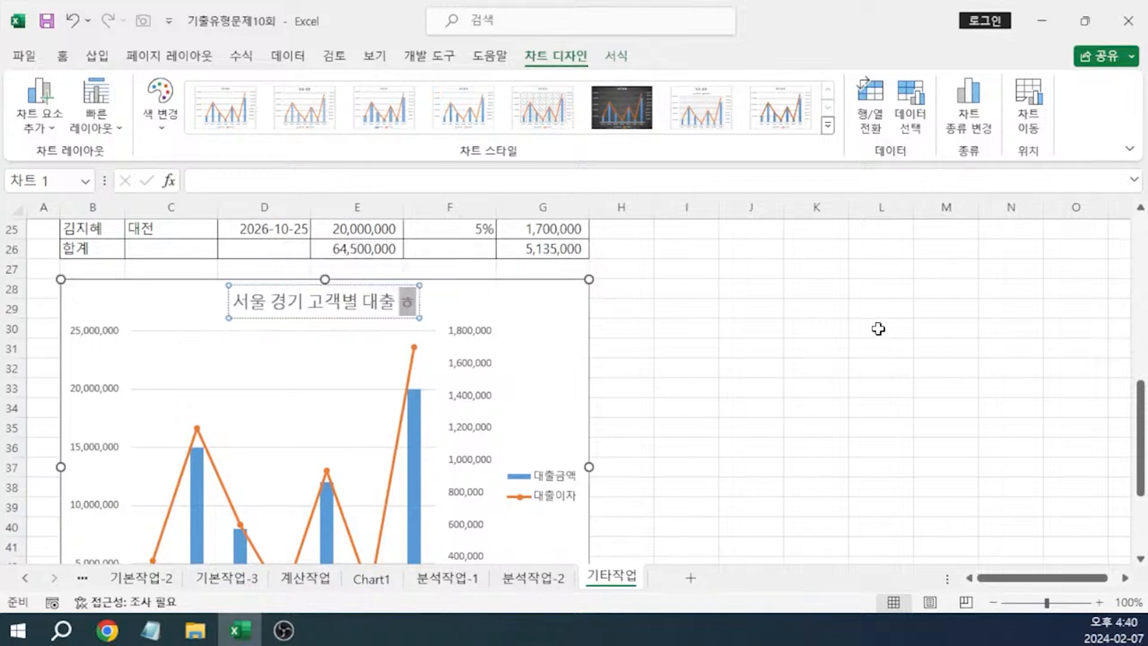
type("ㅓㄴ황")
key("Escape")
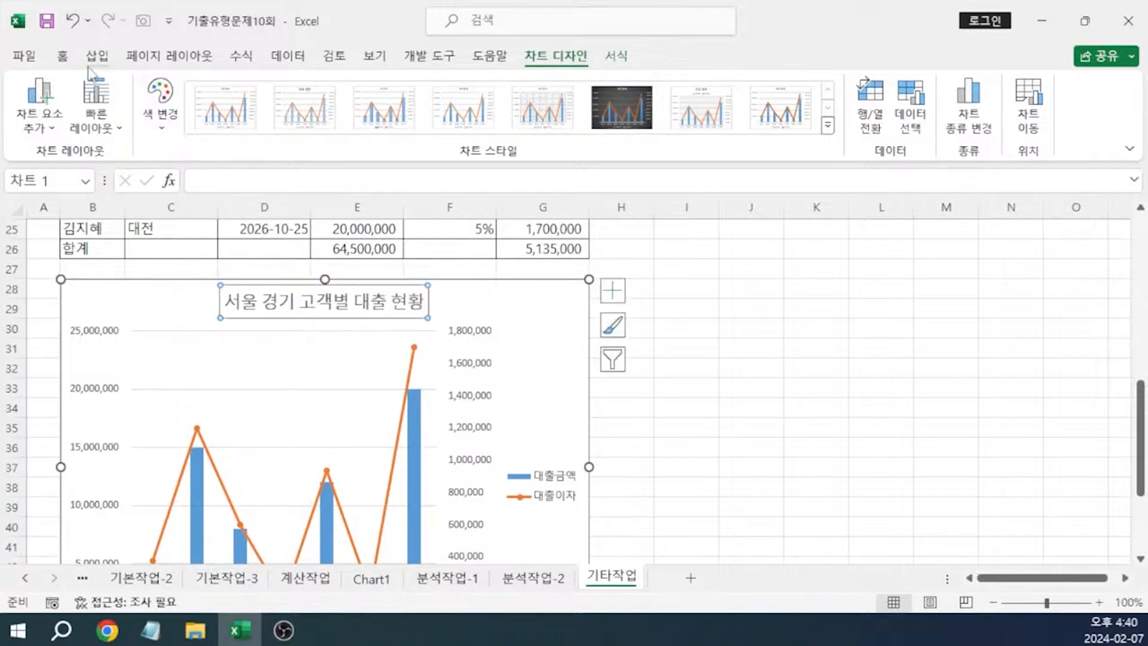
Set the chart title's font to 굴림체 and make it bold
left_click(62, 56)
left_click(233, 90)
type("굴림체")
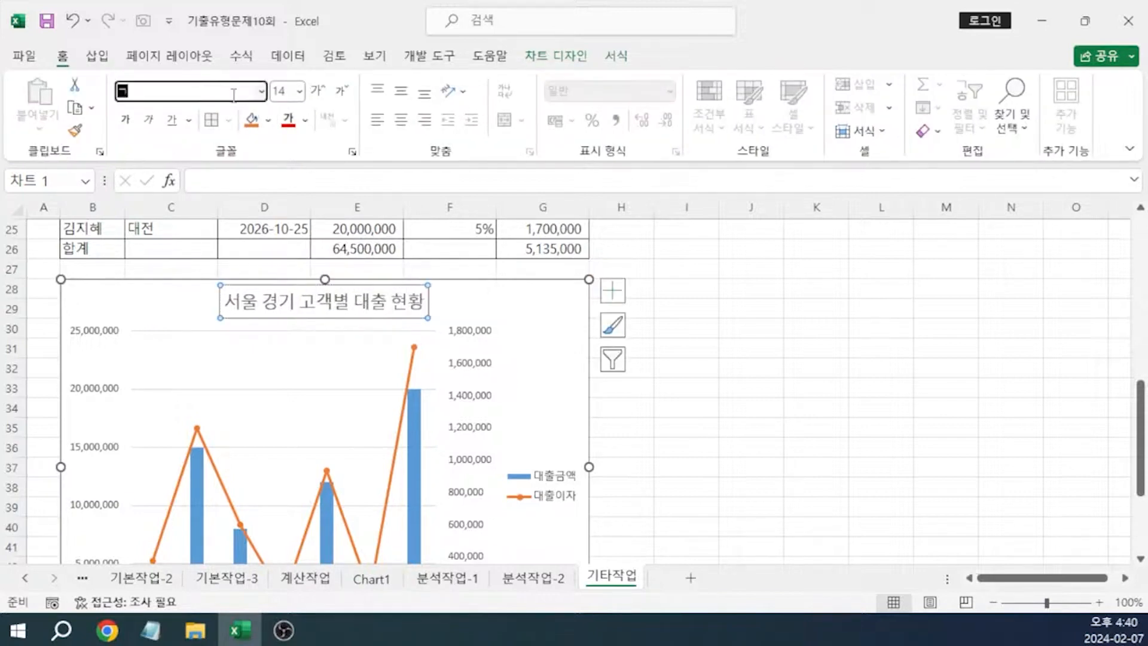
key("Return")
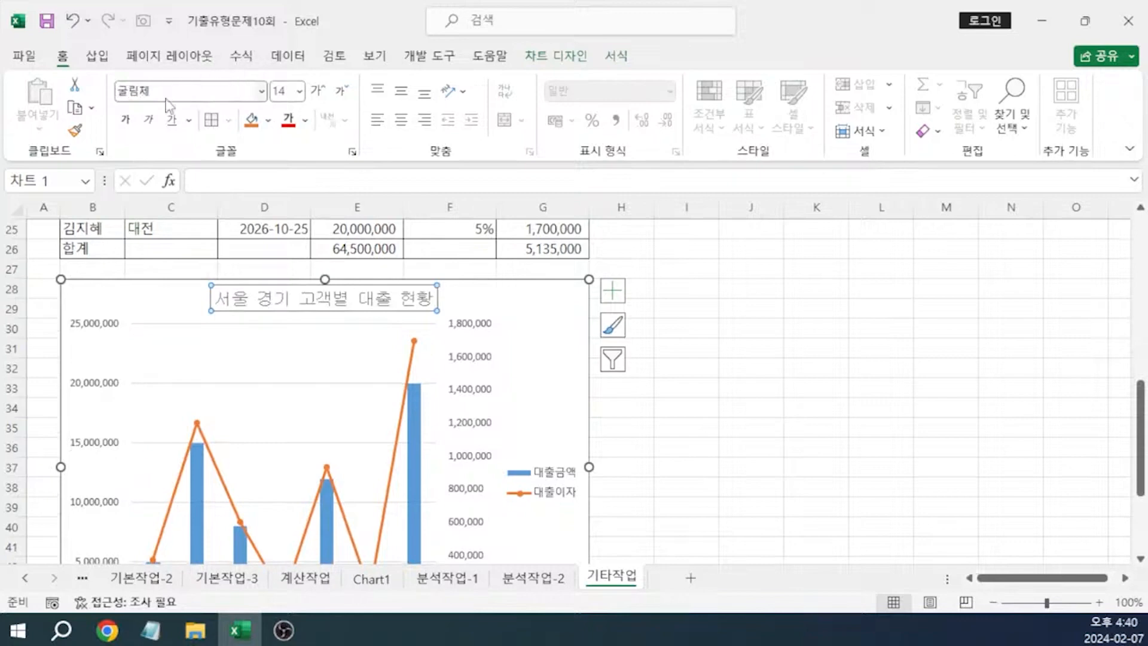
left_click(125, 119)
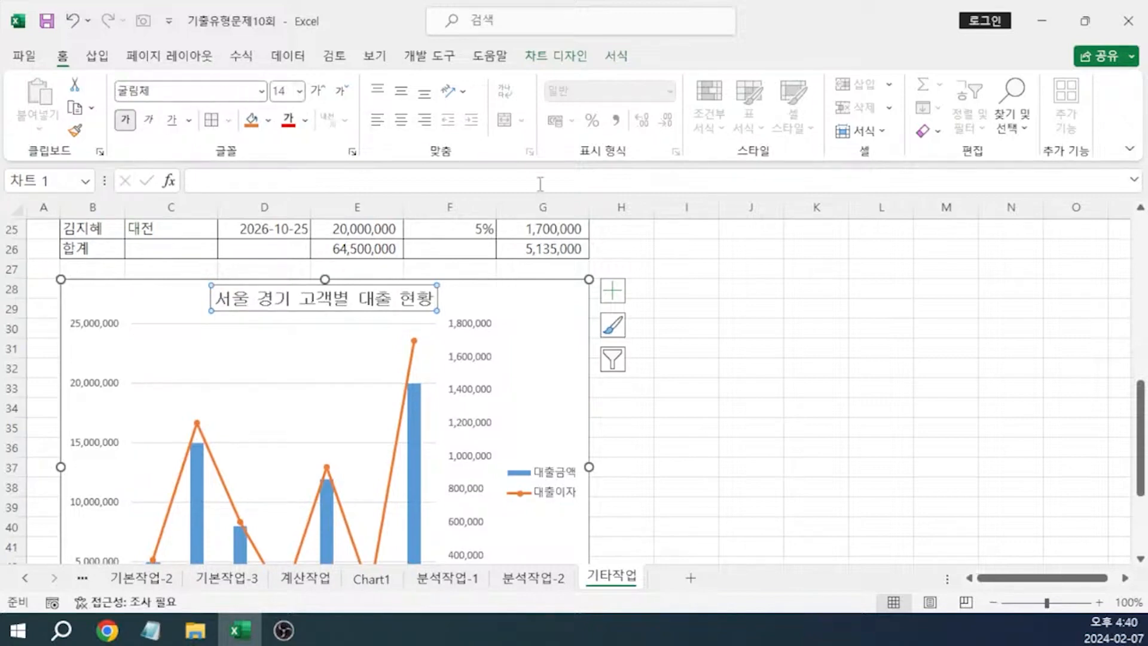
Check the axis title requirements in Notepad, return to Excel and add primary and secondary vertical axis titles to the chart
left_click(158, 637)
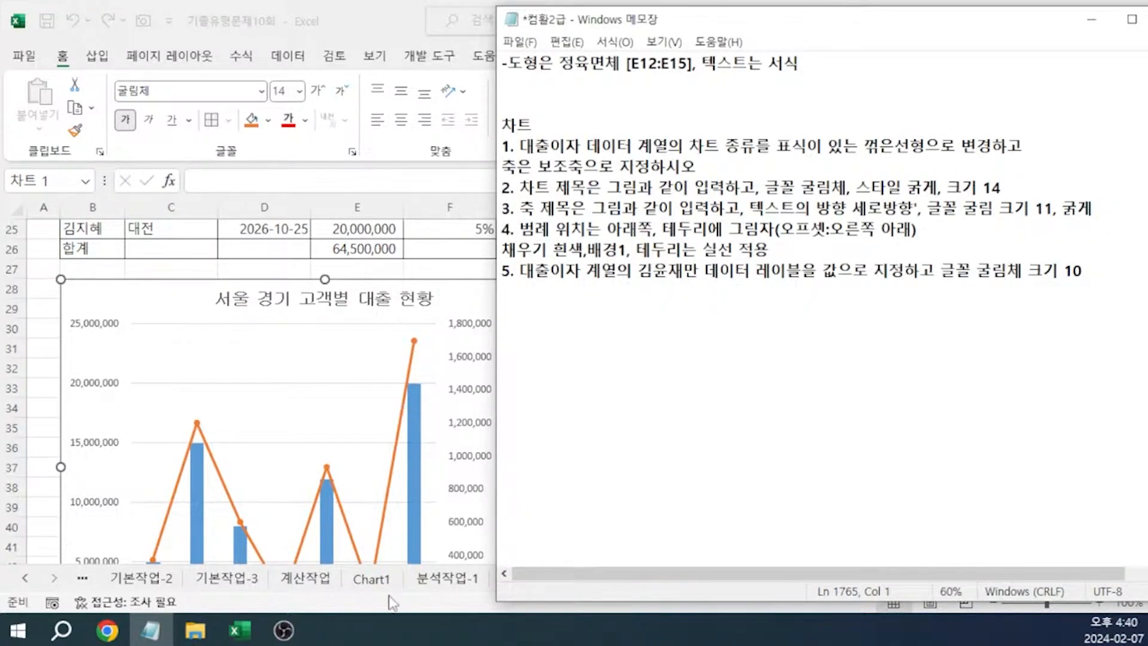
left_click(121, 450)
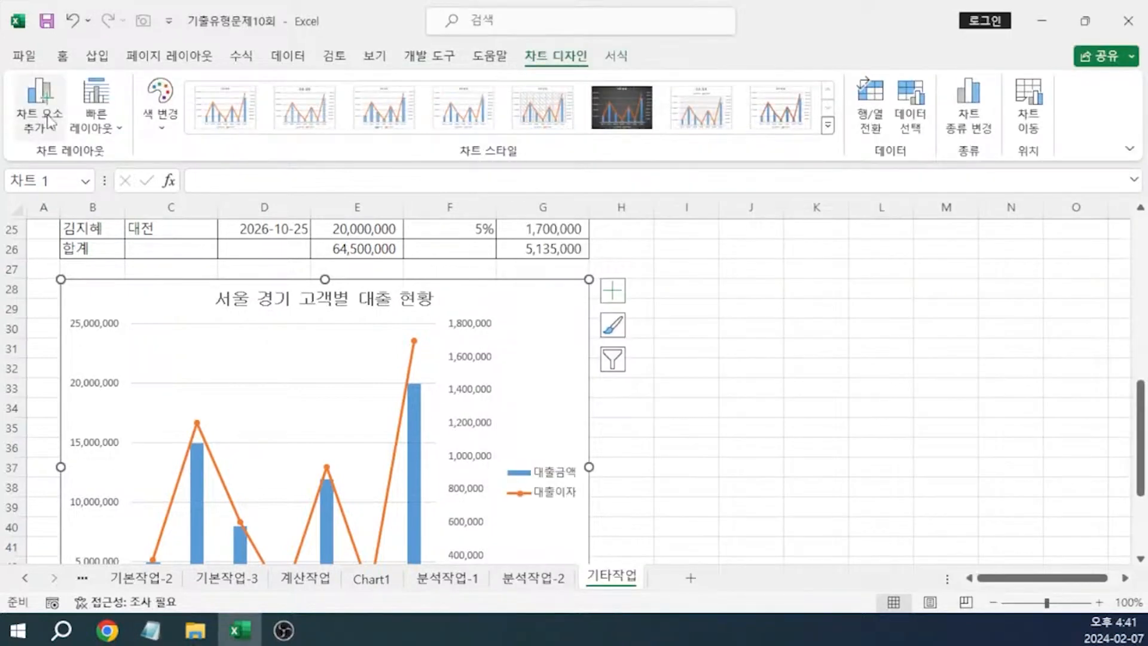
left_click(50, 123)
mouse_move(76, 189)
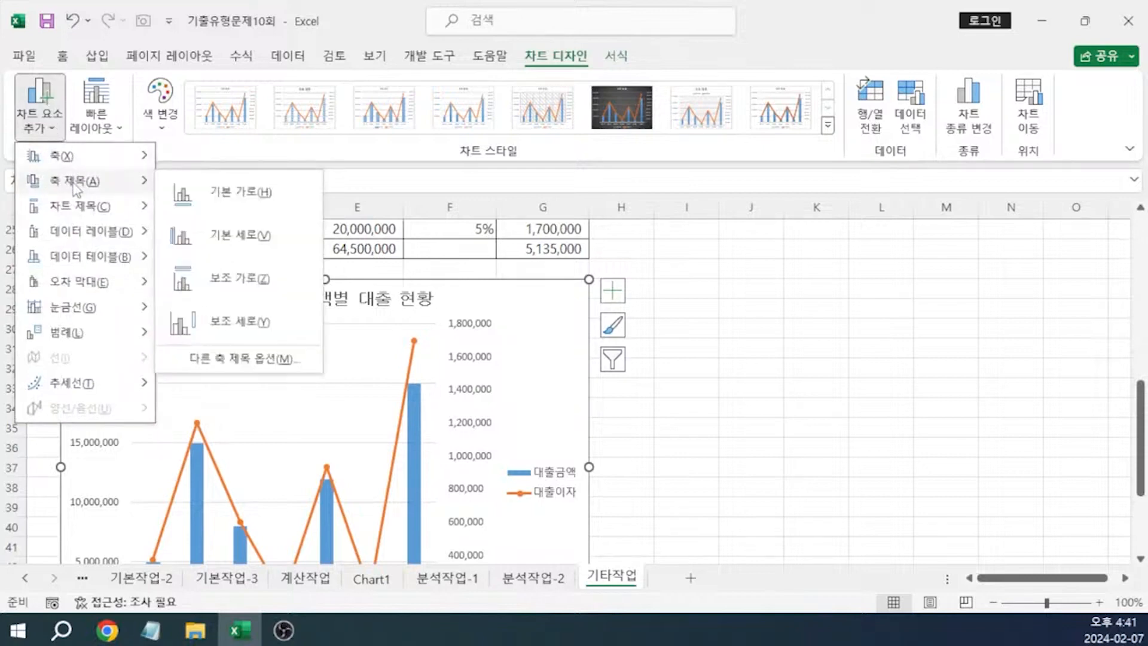
left_click(216, 239)
left_click(39, 108)
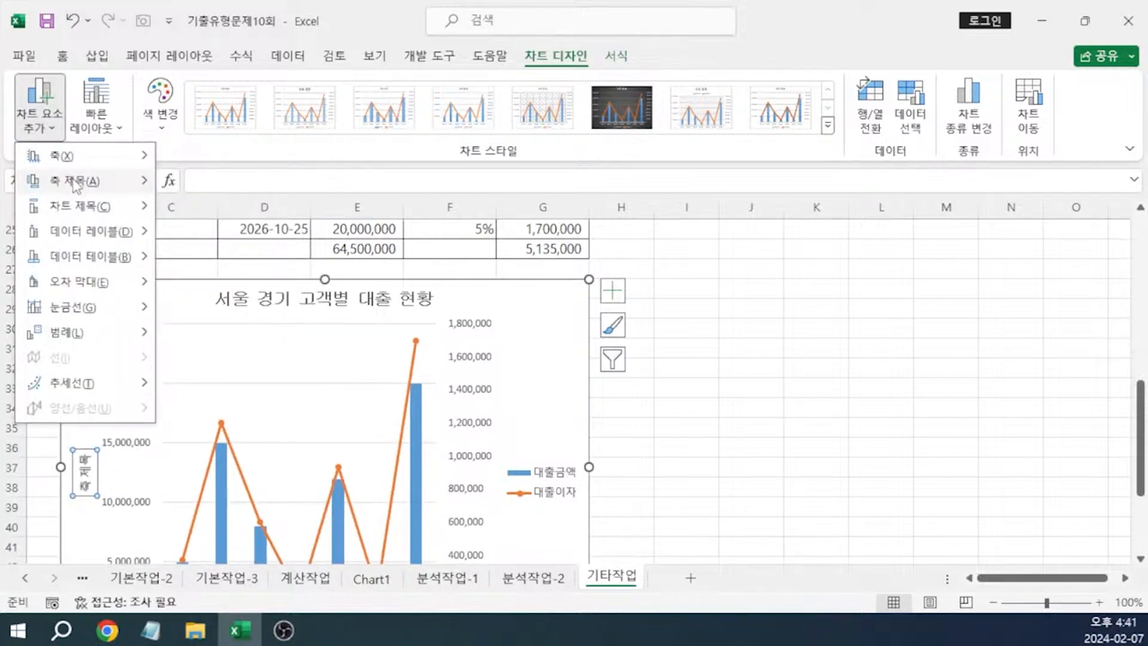
mouse_move(76, 186)
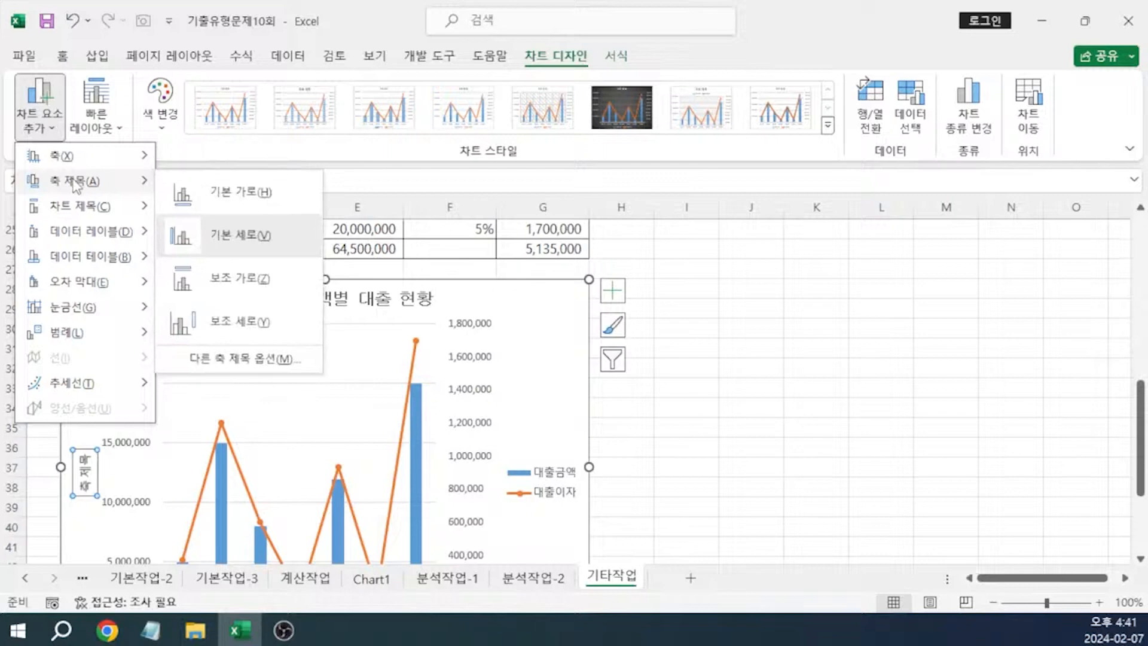
left_click(242, 340)
scroll(154, 526, "down", 1)
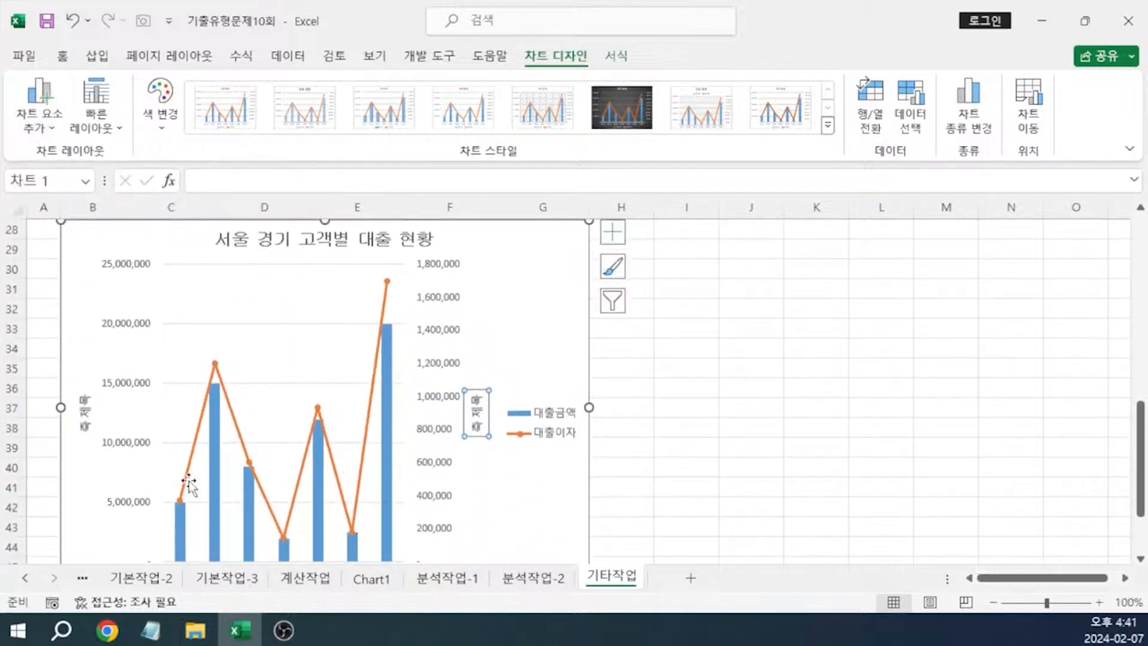
Set the primary vertical axis title's text to 대출금액 and the secondary vertical axis title's text to 대출이자
left_click(85, 412)
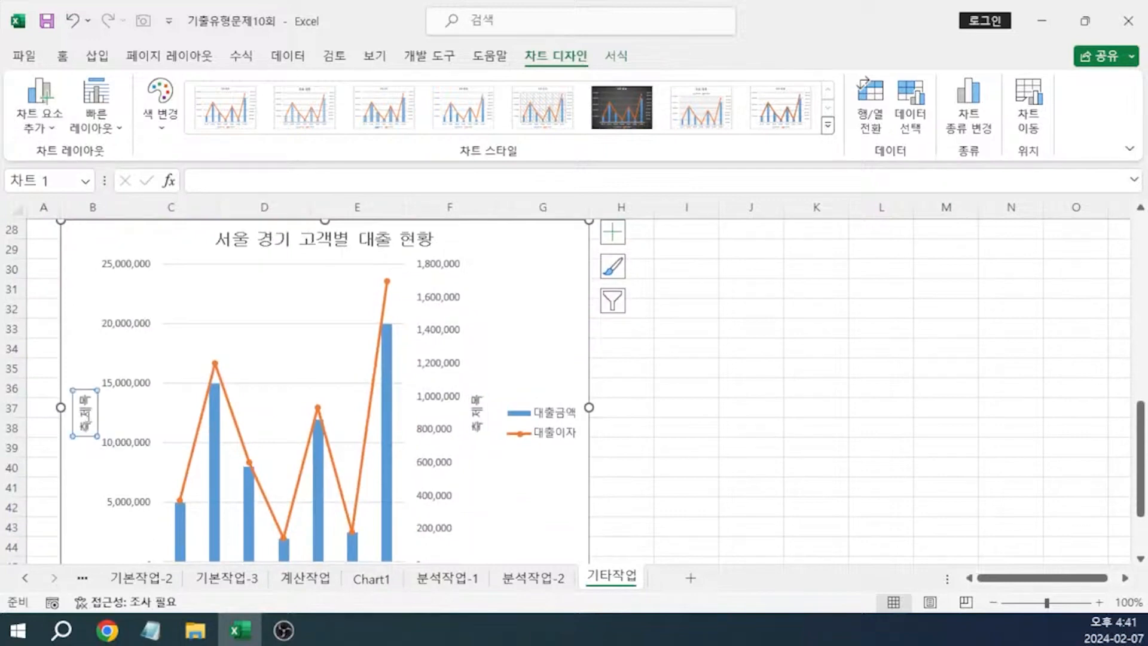
left_click_drag(85, 394, 86, 440)
type("대출")
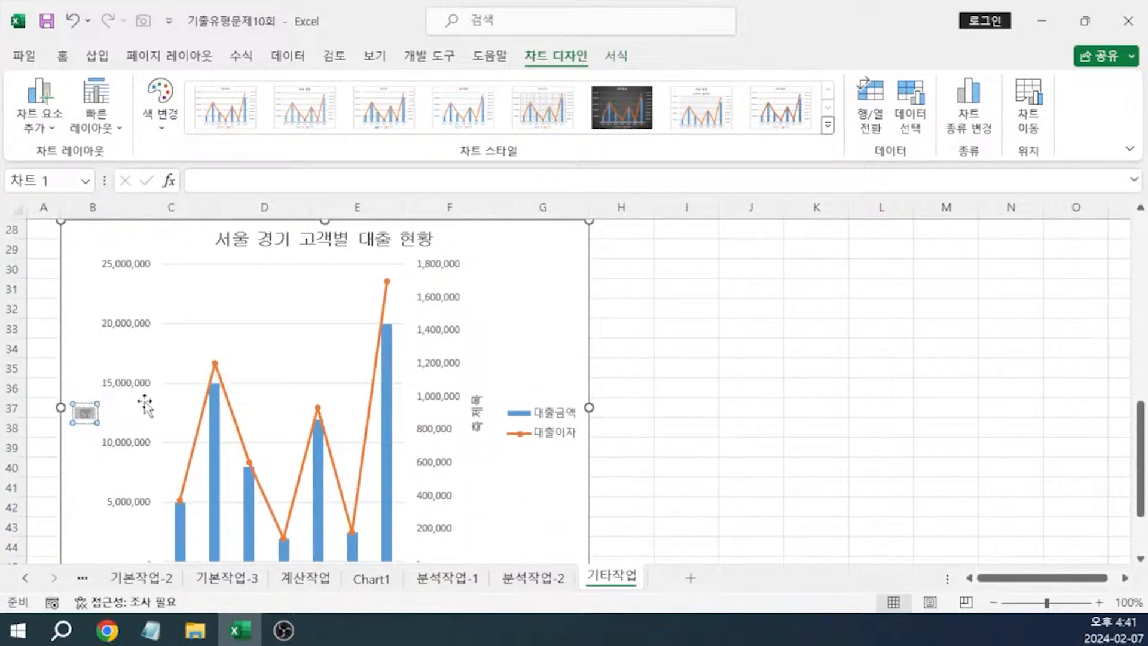
type("금액")
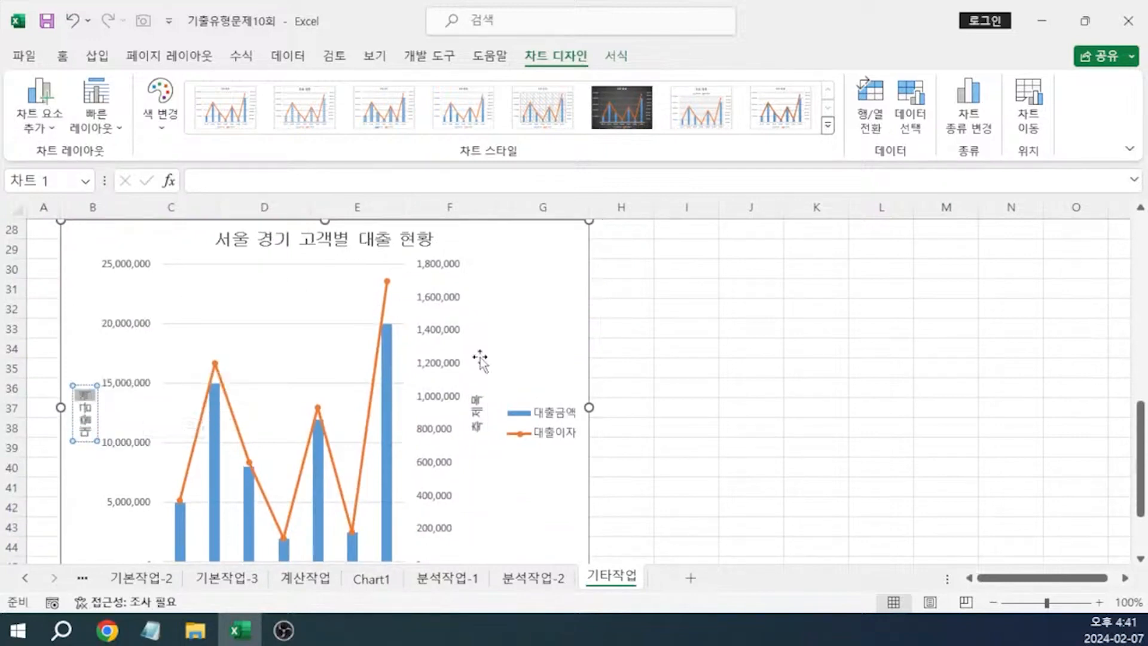
left_click(477, 420)
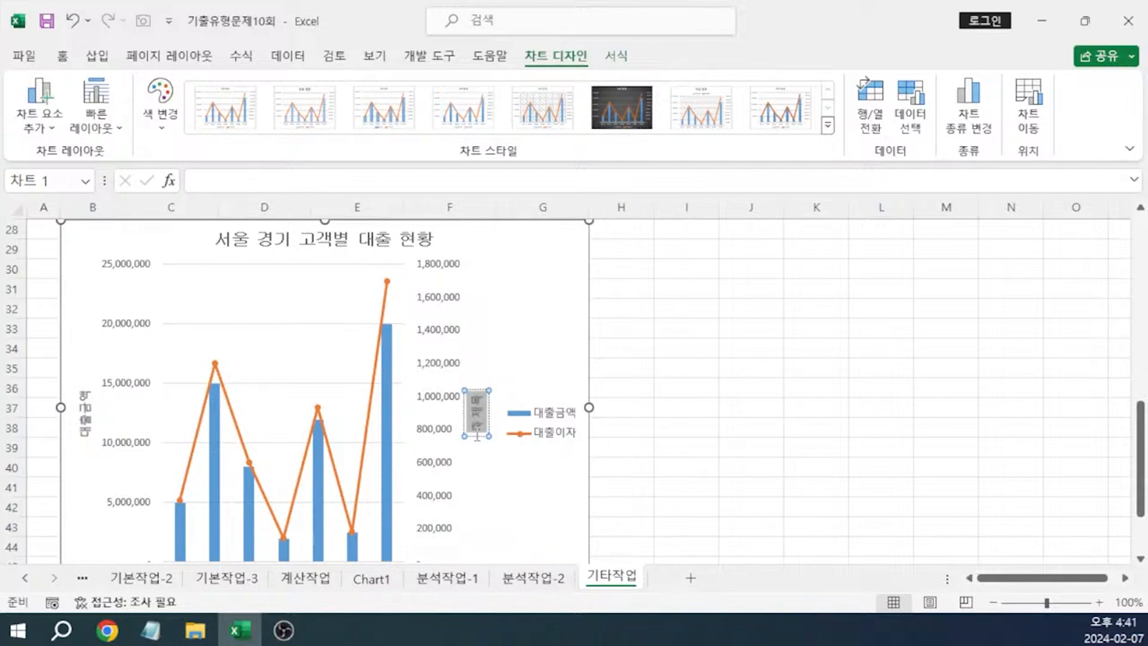
left_click_drag(476, 395, 478, 434)
type("ㄷㅐ출이자")
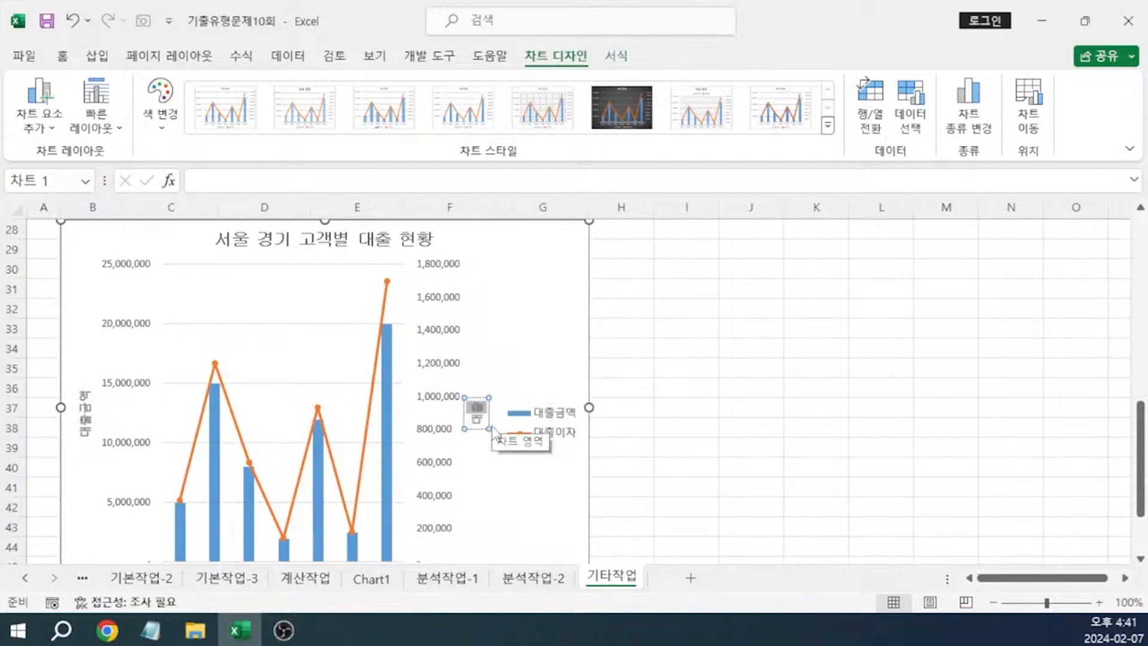
Change the text direction of both the 대출금액 and 대출이자 axis titles to 세로
left_click(85, 412)
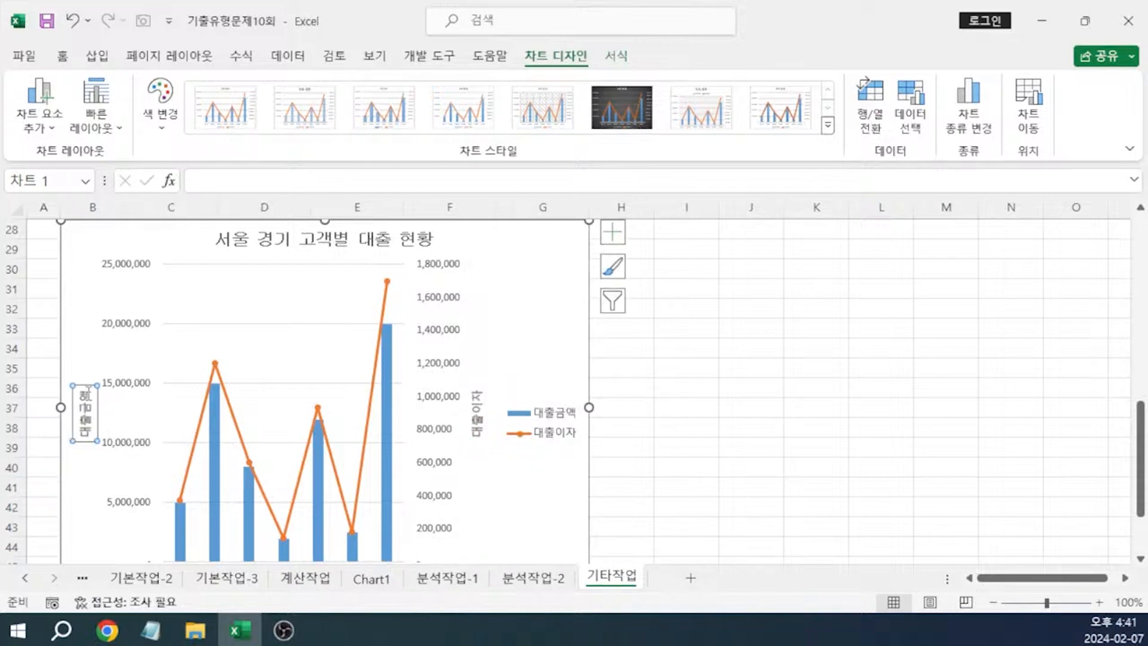
double_click(88, 391)
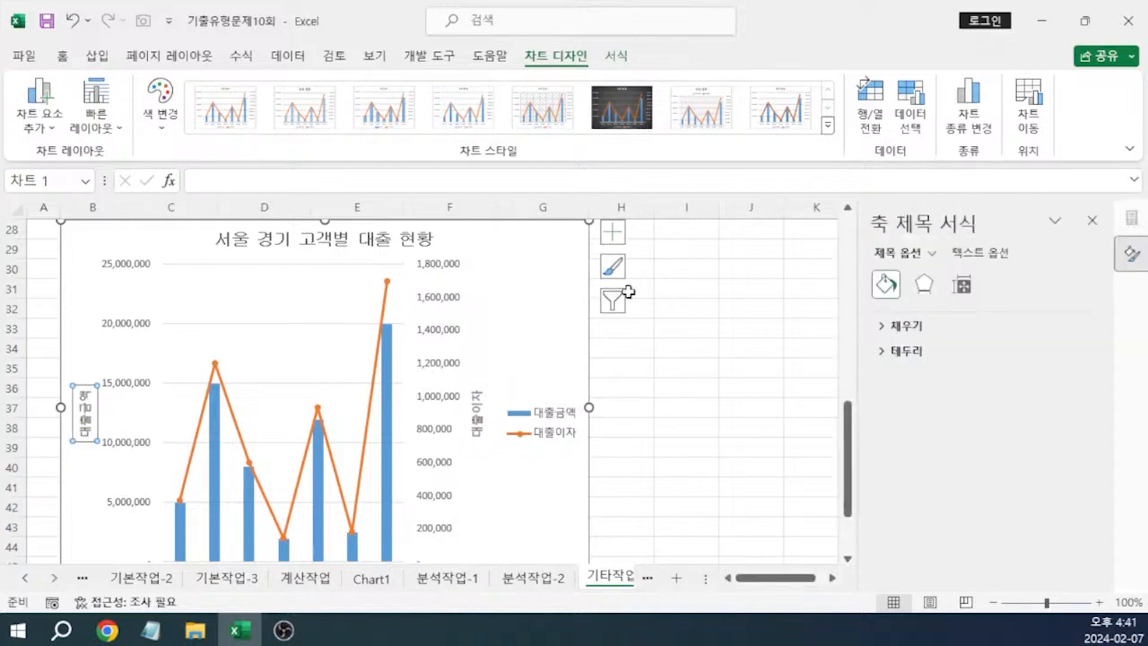
left_click(991, 255)
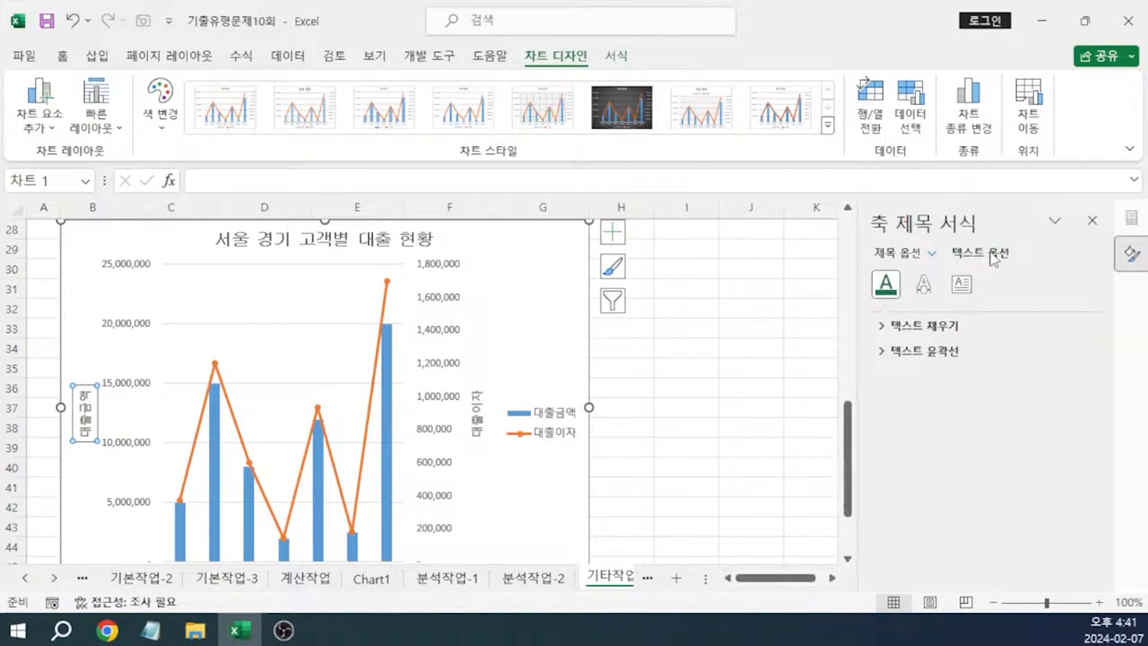
left_click(961, 285)
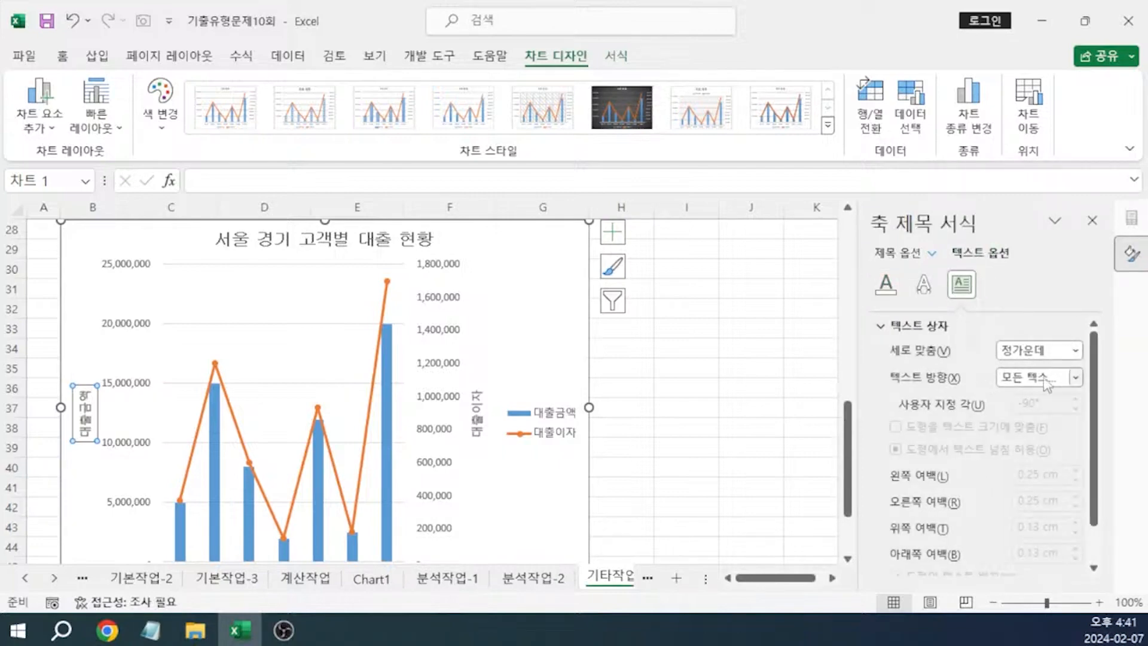
left_click(1075, 377)
left_click(1032, 164)
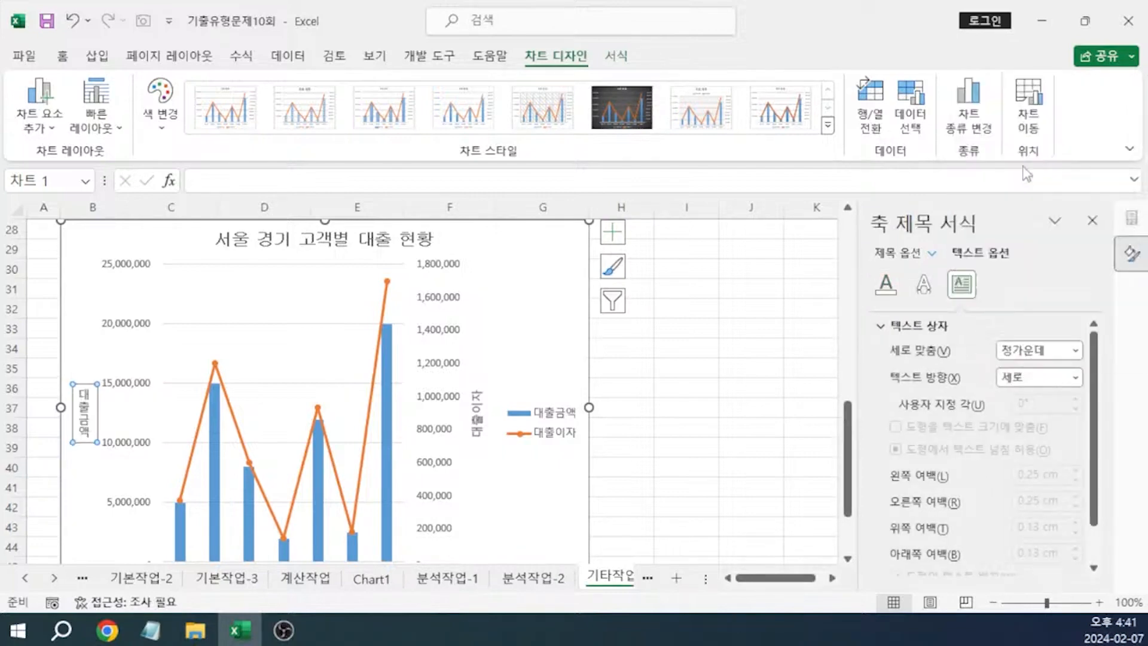
left_click(477, 413)
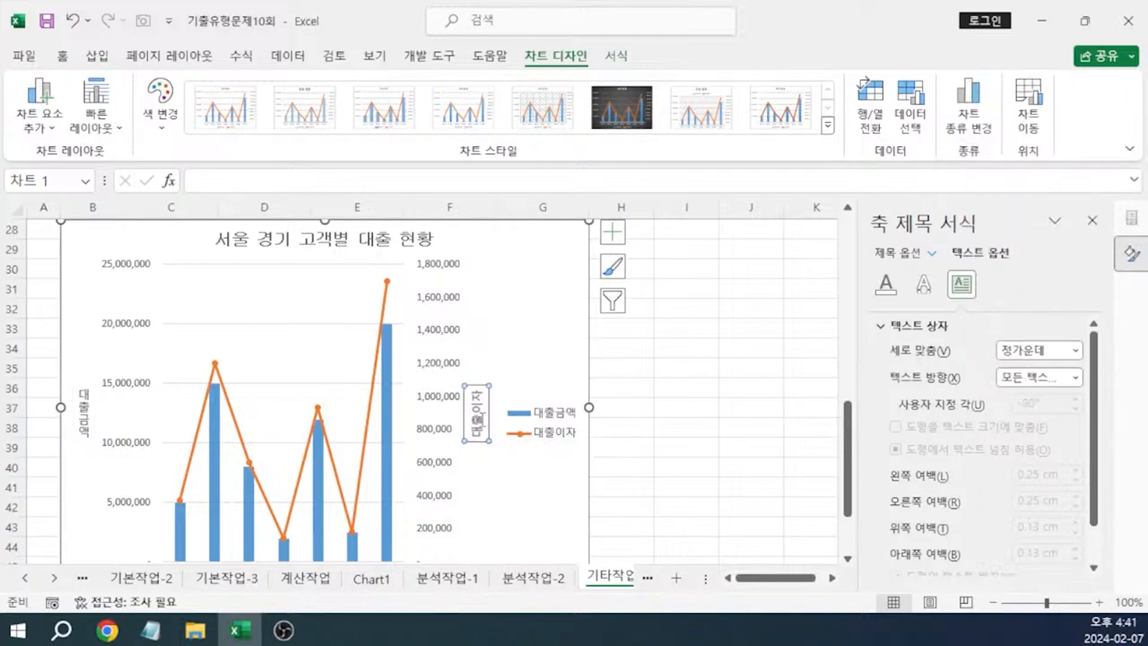
left_click(1022, 378)
left_click(1031, 179)
left_click(750, 427)
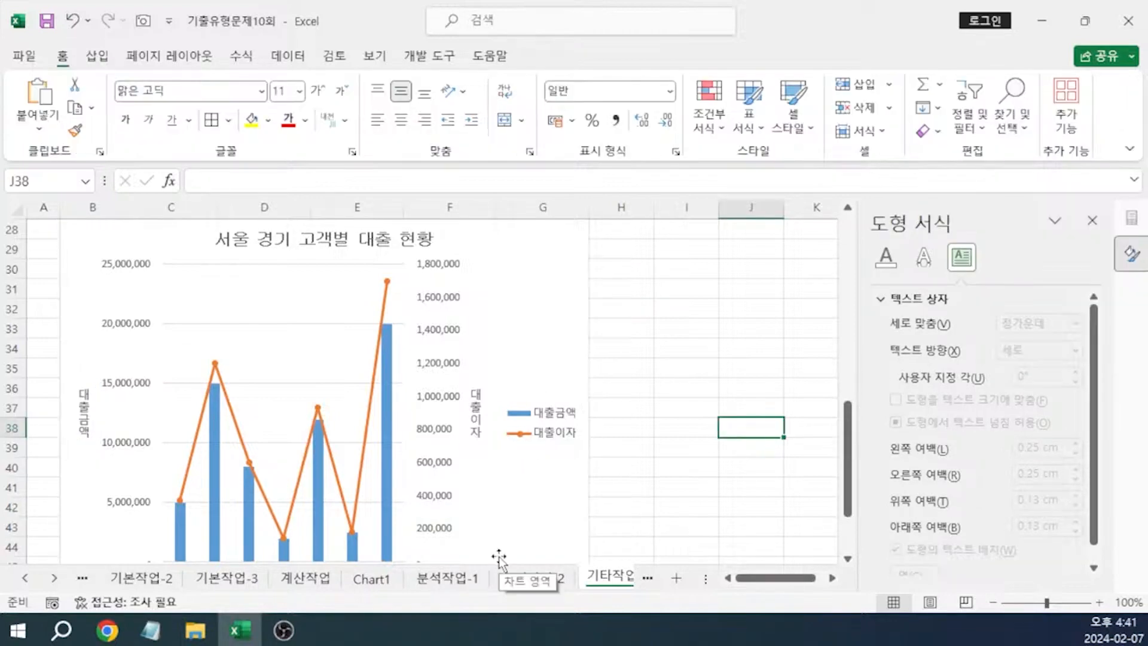
Format the 대출금액 axis title in 굴림 font, size 11, bold
left_click(83, 434)
left_click(62, 56)
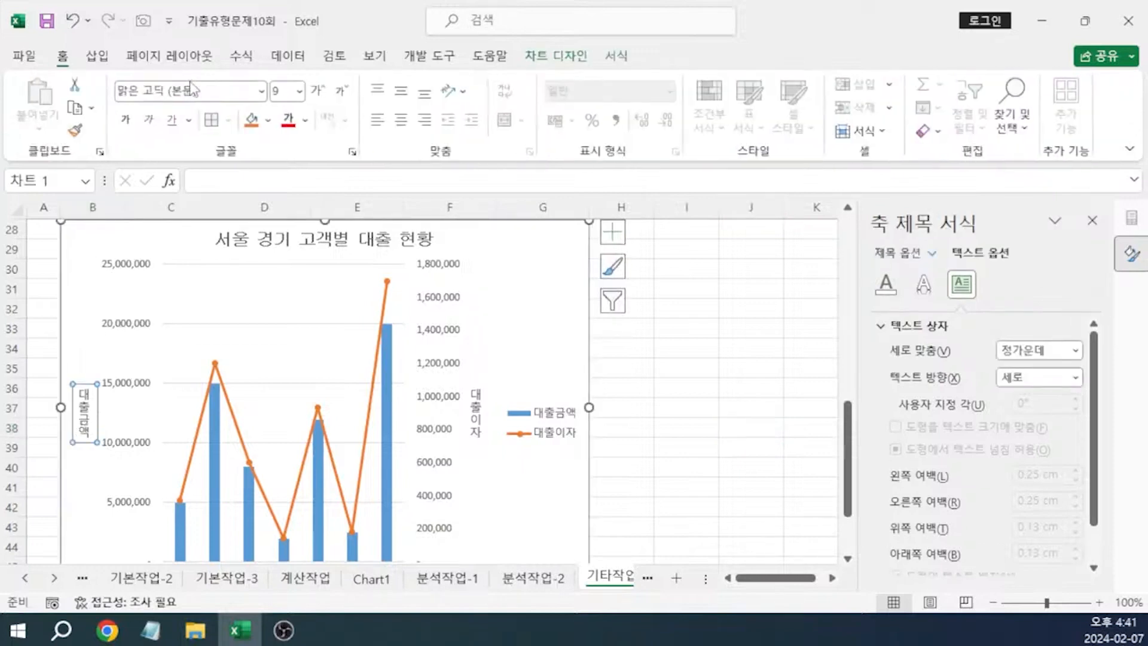
left_click(281, 91)
type("11")
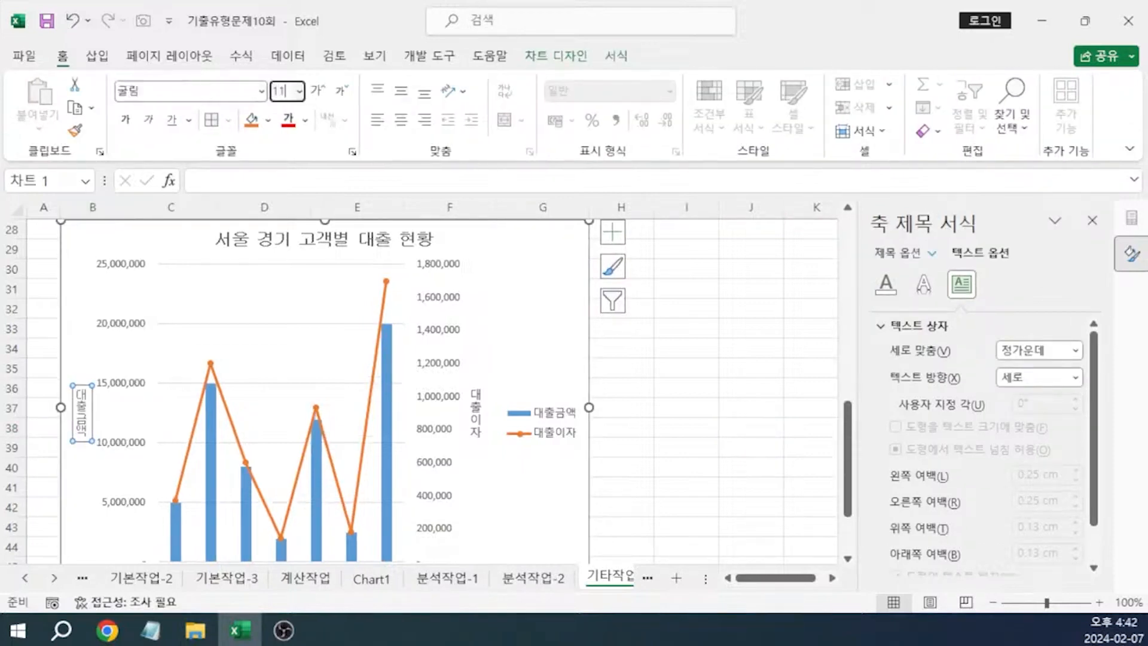
key("Return")
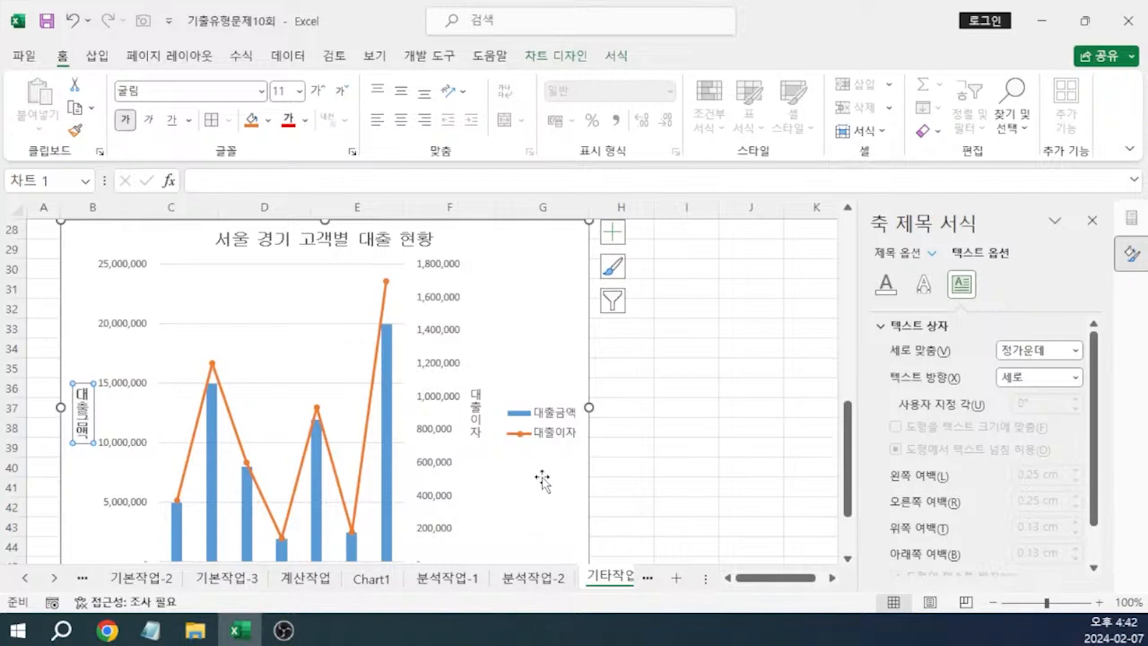
Format the 대출이자 axis title in 굴림 font, size 11, bold
left_click(475, 418)
left_click(220, 85)
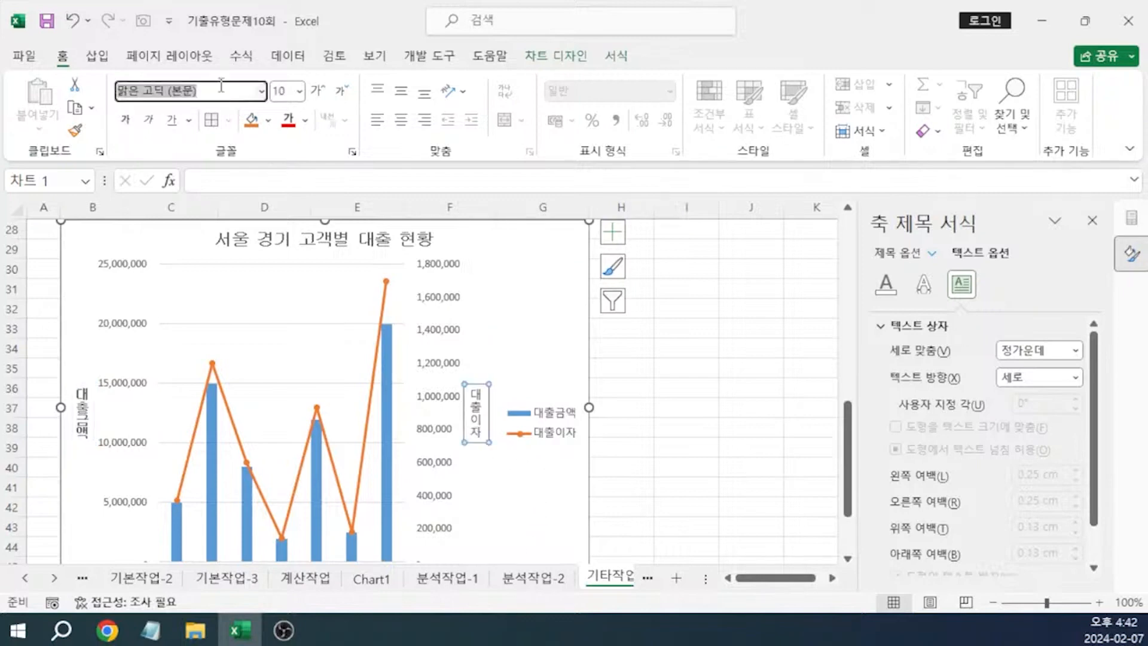
type("굴림")
key("Return")
left_click(280, 91)
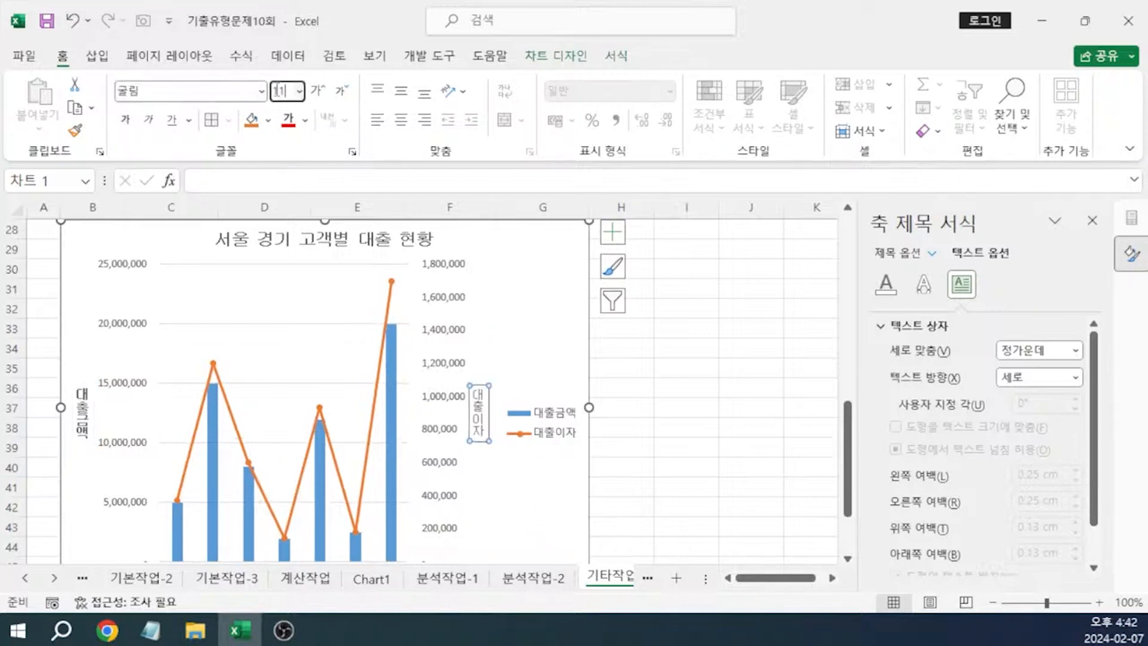
type("11")
key("Return")
left_click(687, 399)
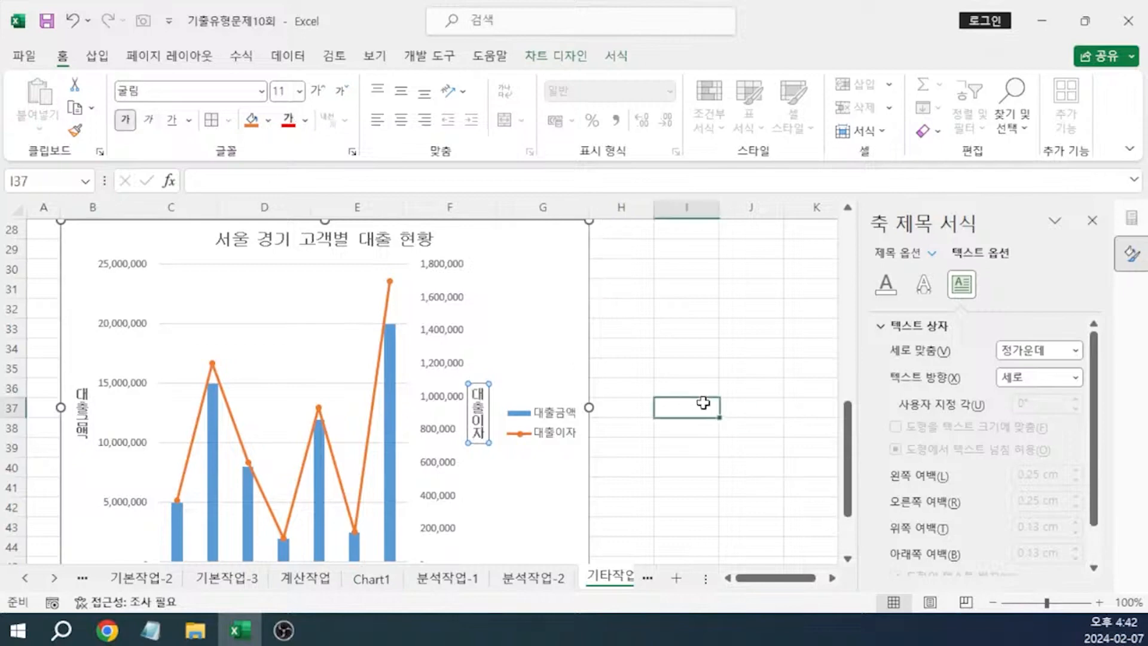
Check the legend requirements in Notepad, return to Excel and place the chart legend at the bottom (아래쪽)
left_click(151, 630)
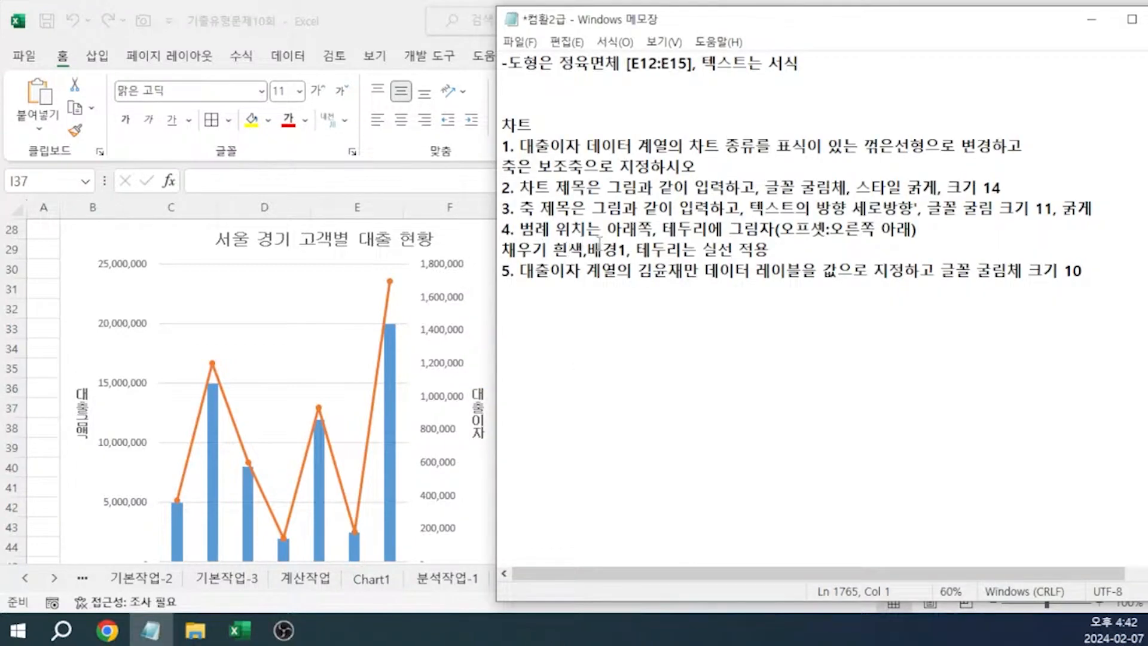
left_click(360, 7)
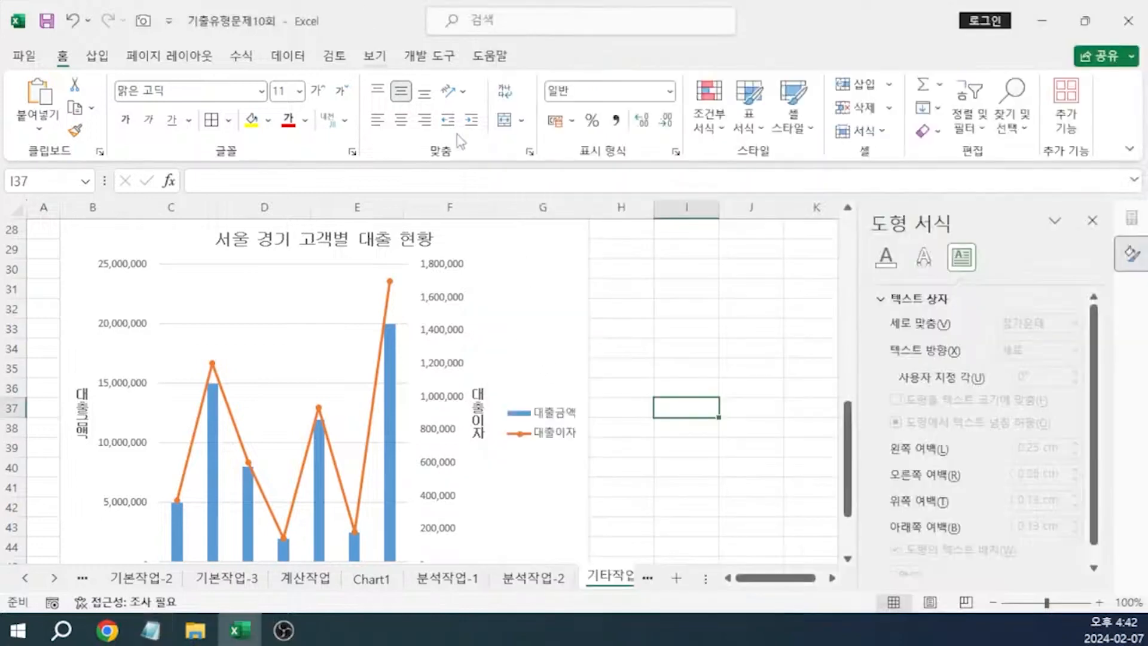
left_click(556, 422)
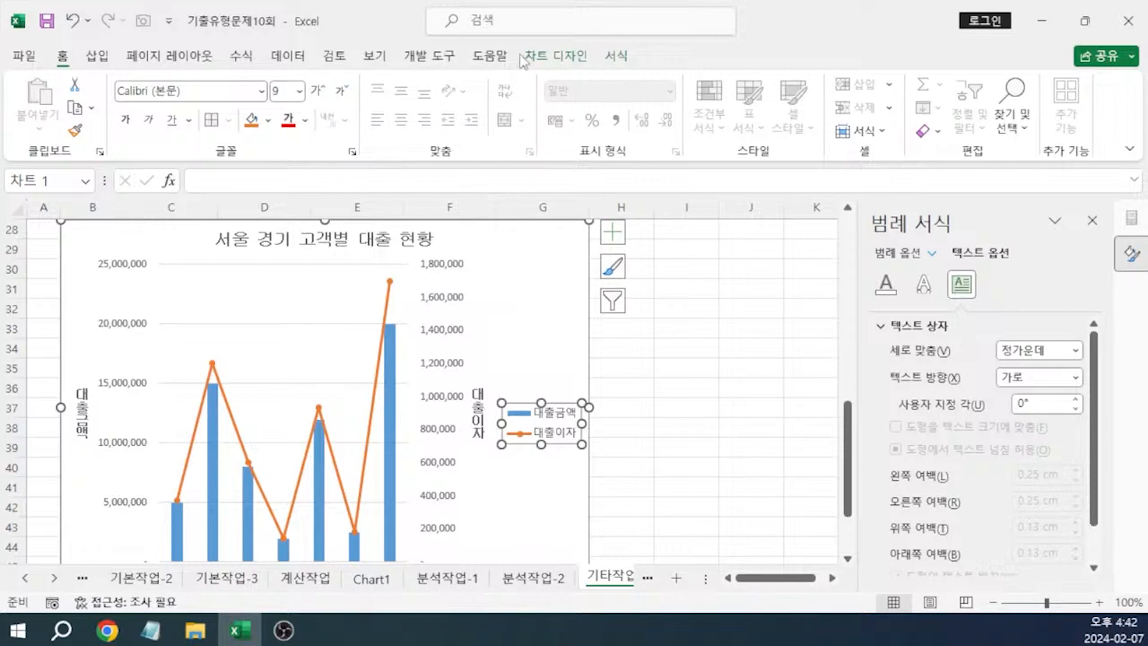
left_click(556, 55)
left_click(53, 119)
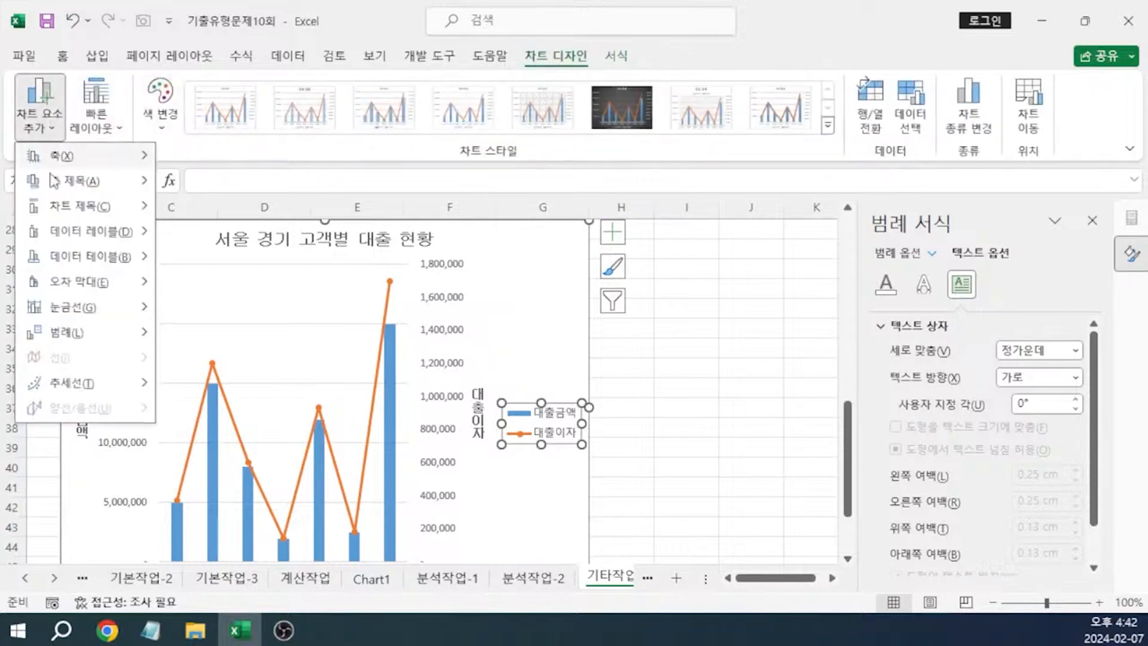
mouse_move(79, 330)
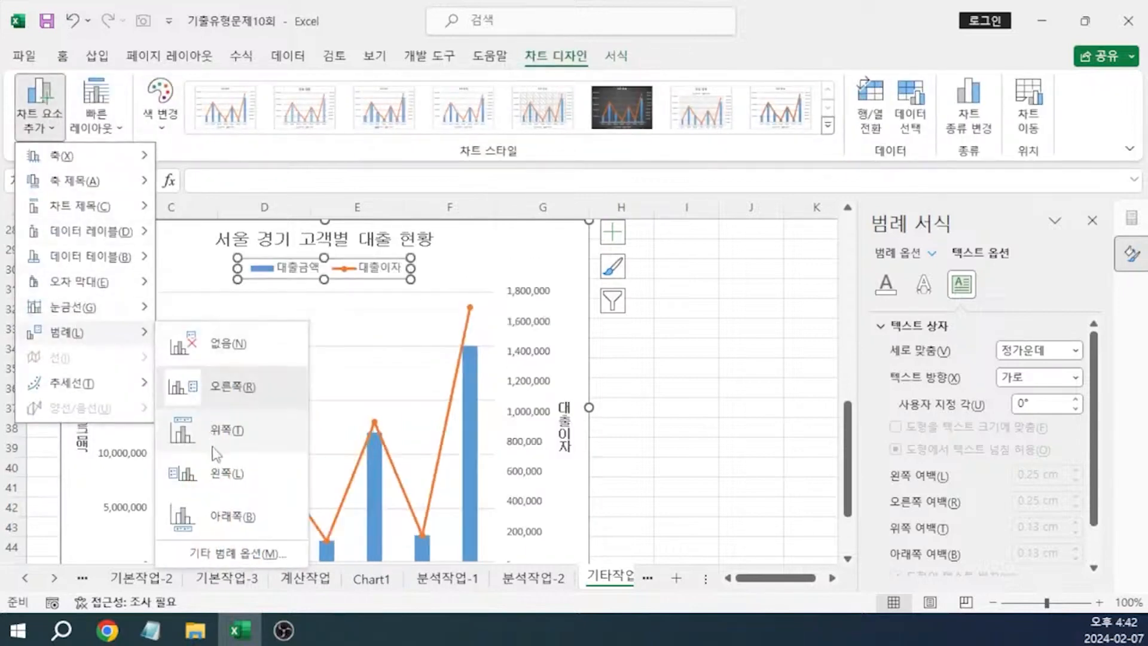
left_click(230, 514)
scroll(622, 471, "down", 2)
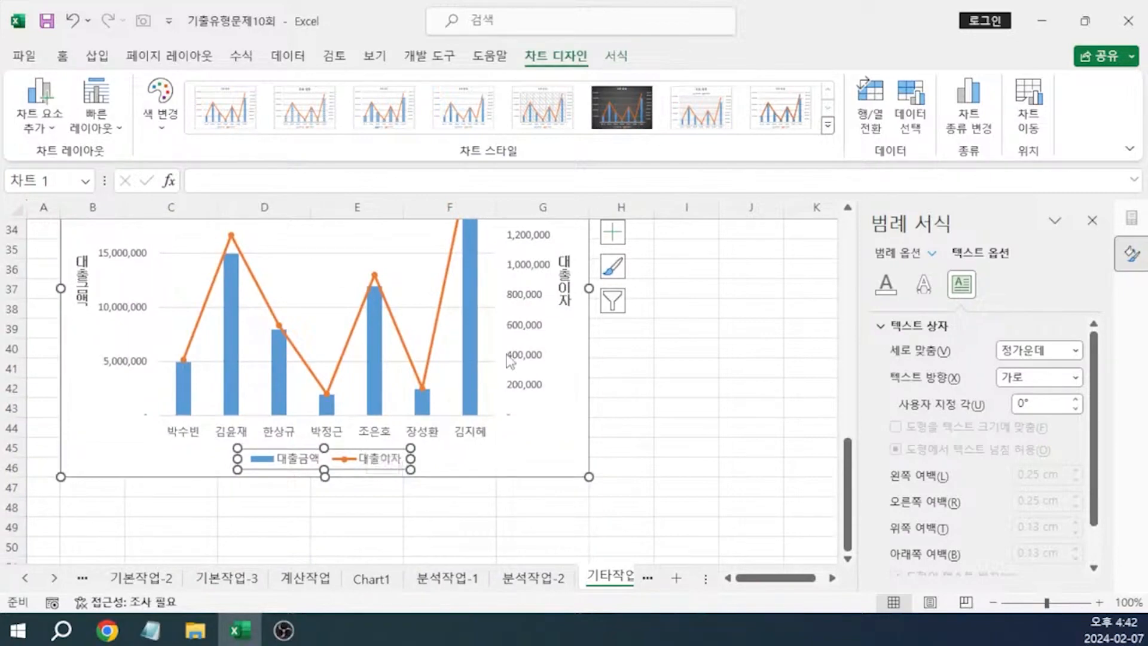
Apply the outer shadow with the bottom-right offset (오프셋: 오른쪽 아래) to the legend
left_click(617, 56)
left_click(541, 134)
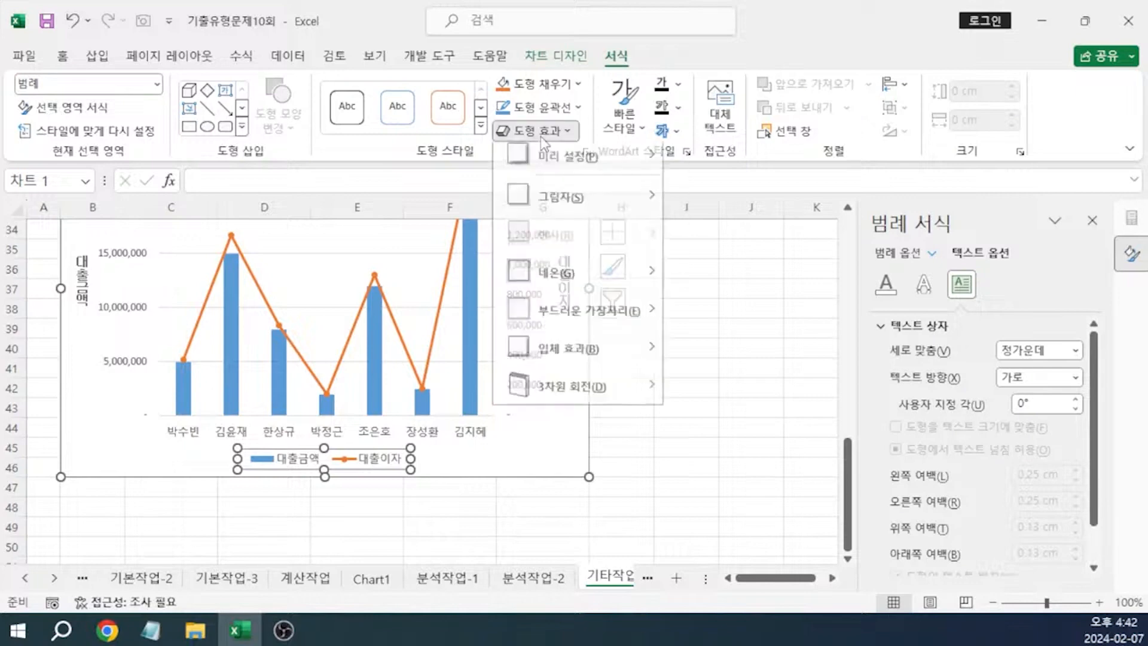
mouse_move(557, 204)
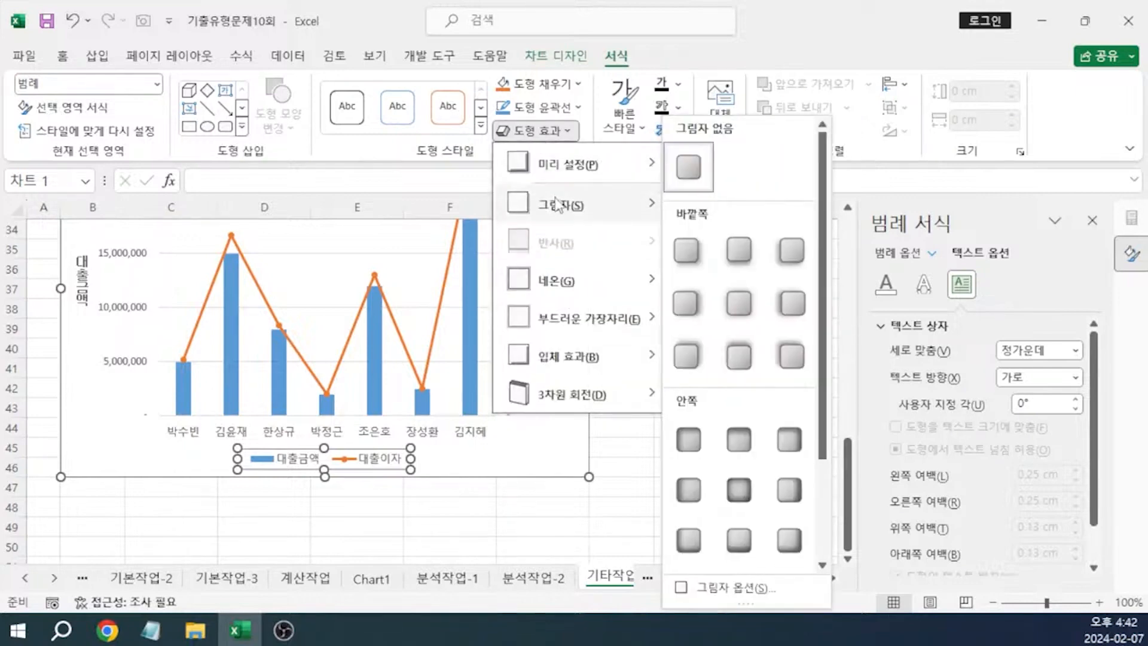
left_click(674, 243)
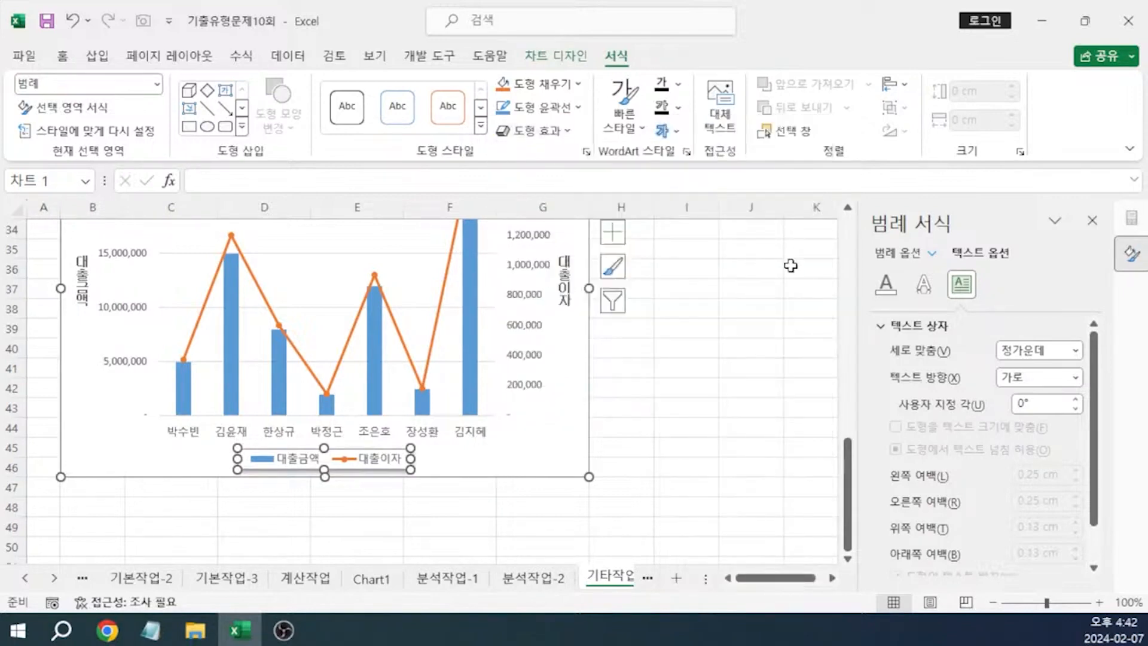
Fill the legend with white, background 1 (흰색, 배경 1) and give it a solid-line border (실선)
left_click(536, 86)
left_click(502, 160)
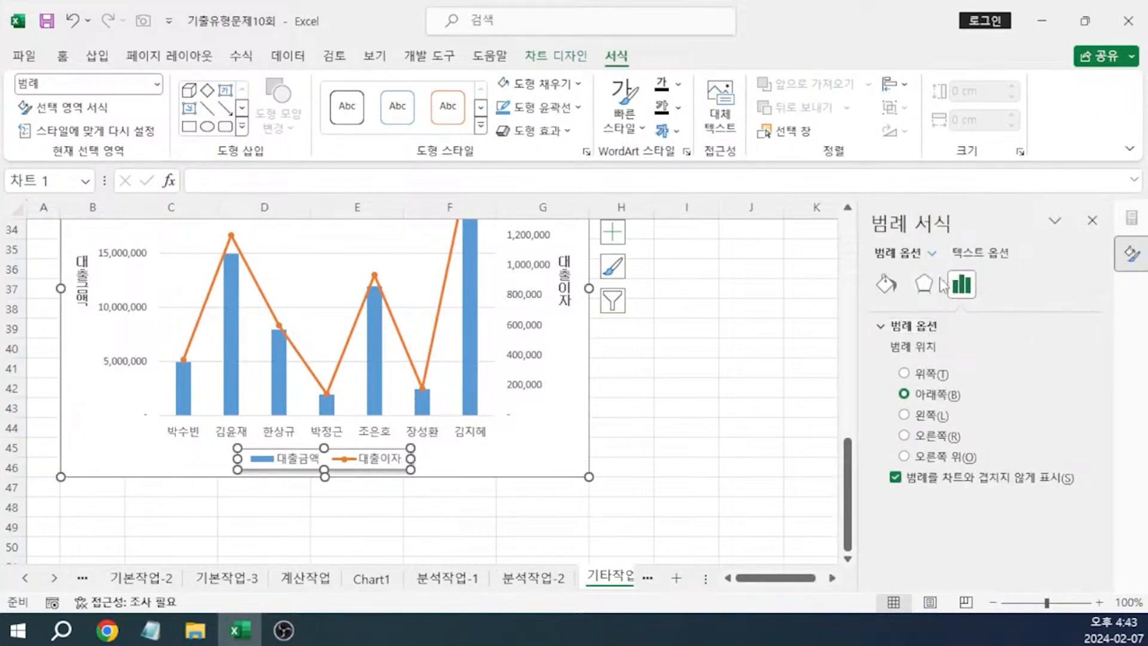
left_click(890, 287)
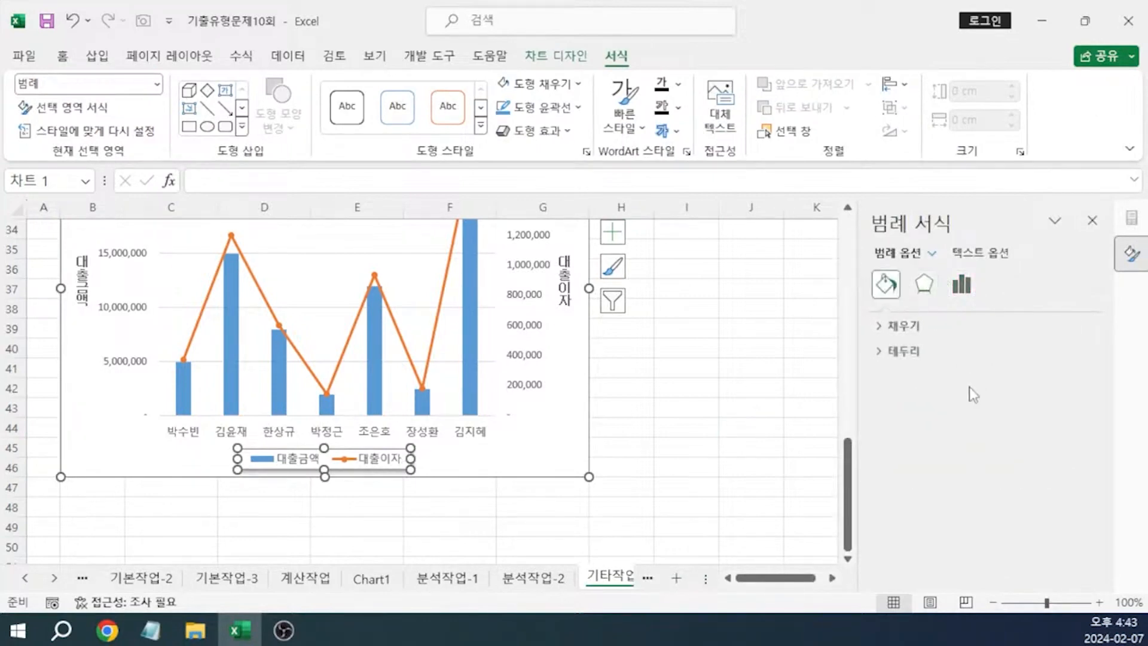
left_click(905, 353)
left_click(909, 400)
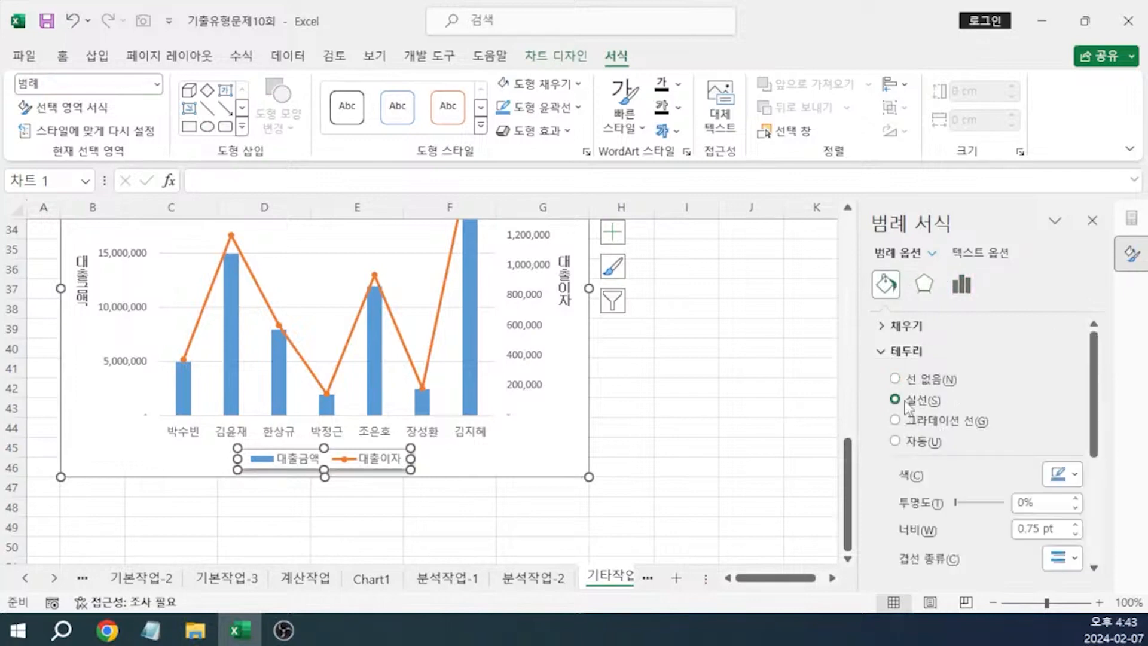
left_click(779, 399)
Check the data label task in Notepad, return to Excel and add a value label only to the second customer's point of the 대출이자 series
key("alt+Tab")
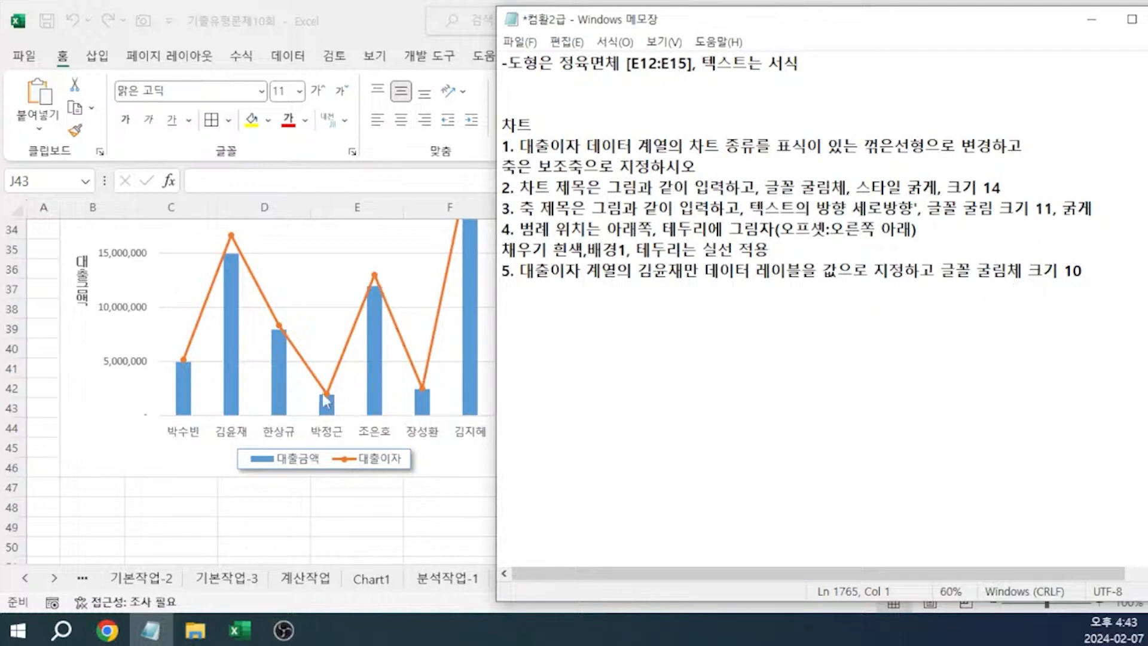
left_click(232, 240)
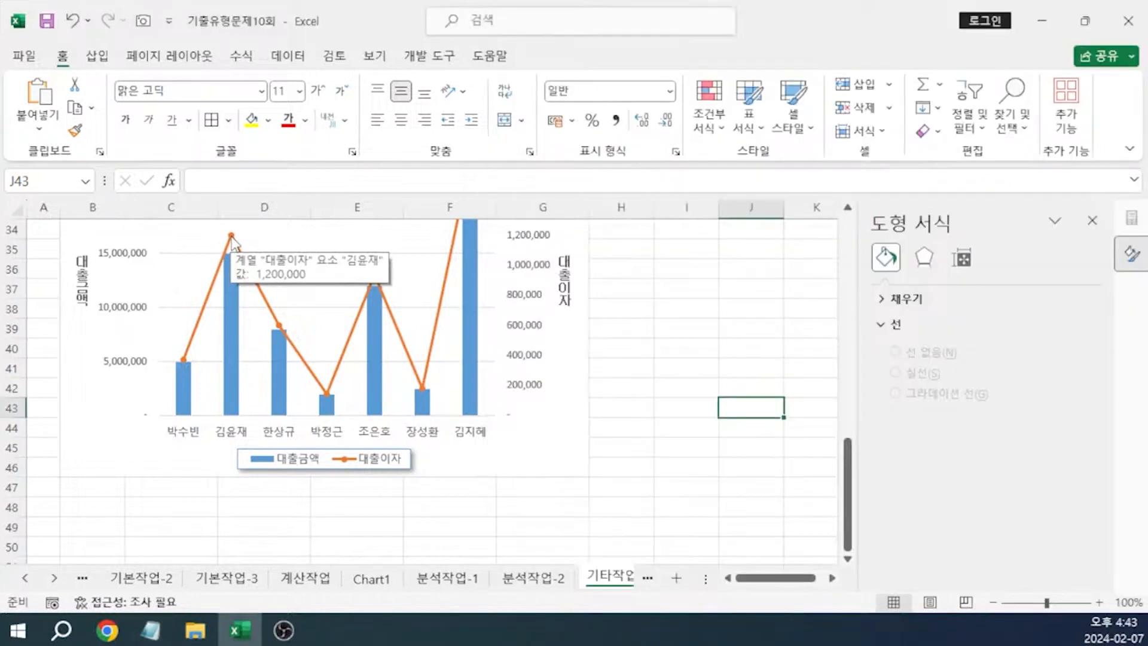
left_click(232, 239)
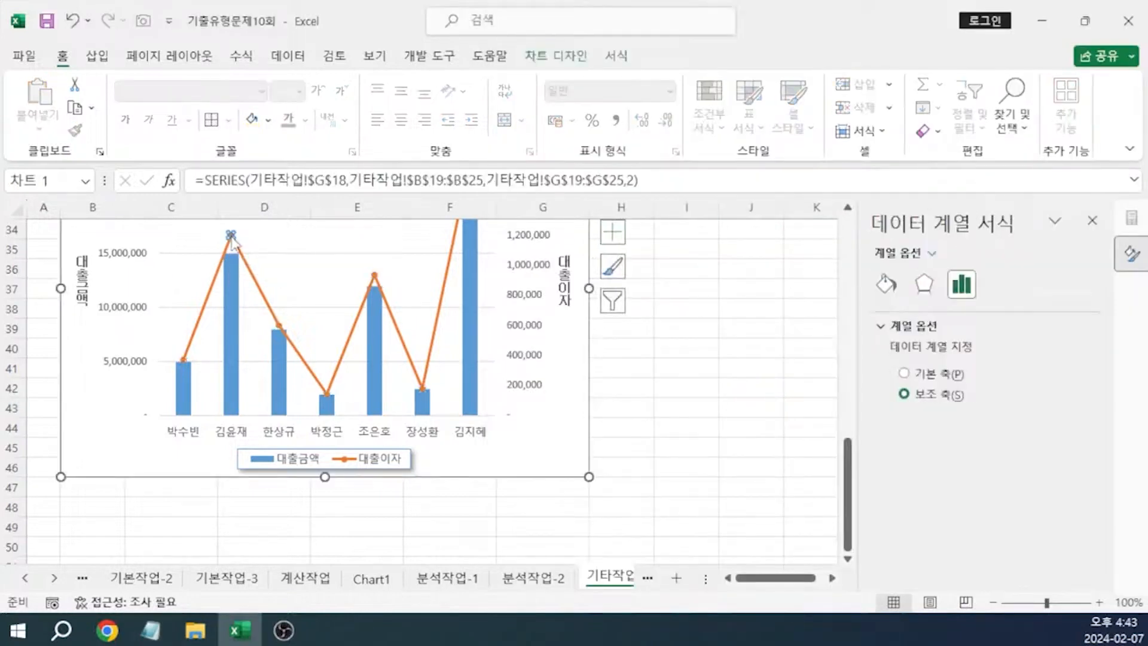
left_click(232, 238)
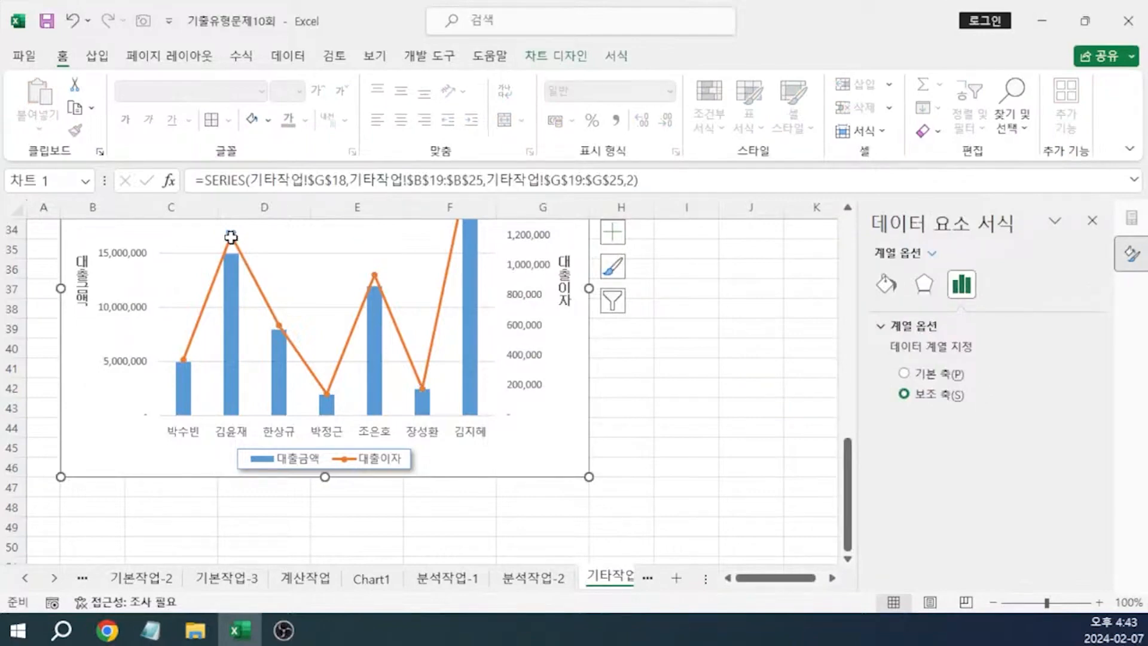
left_click(613, 232)
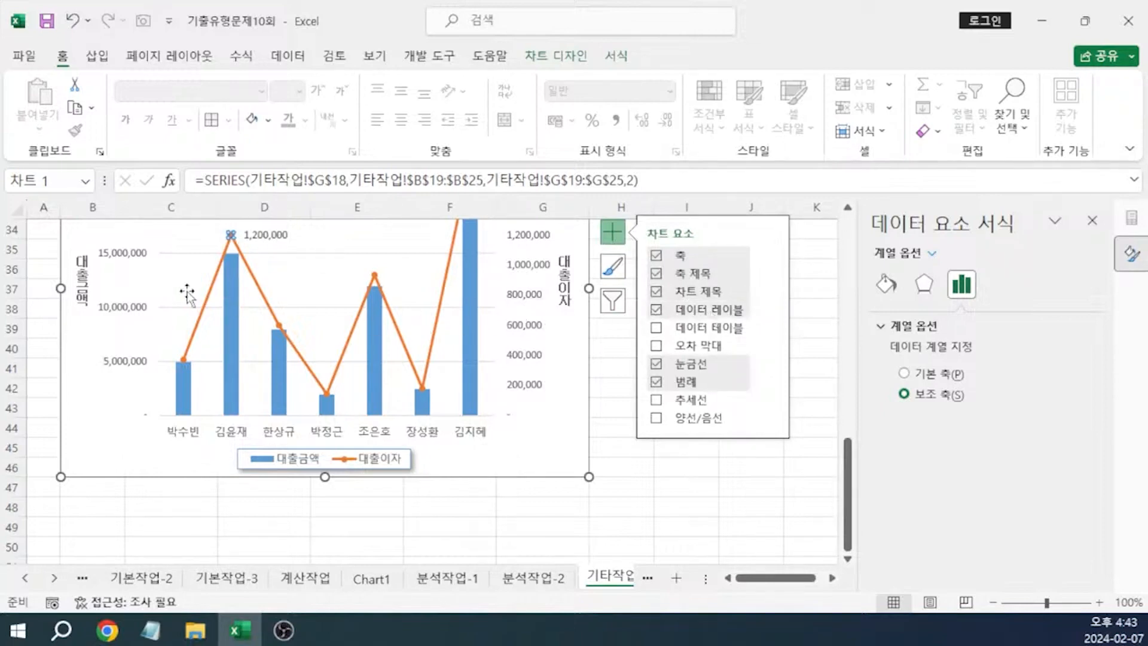
Set the new 대출이자 data label's font to 굴림체 and its size to 10
left_click(264, 235)
left_click(179, 90)
type("굴림체")
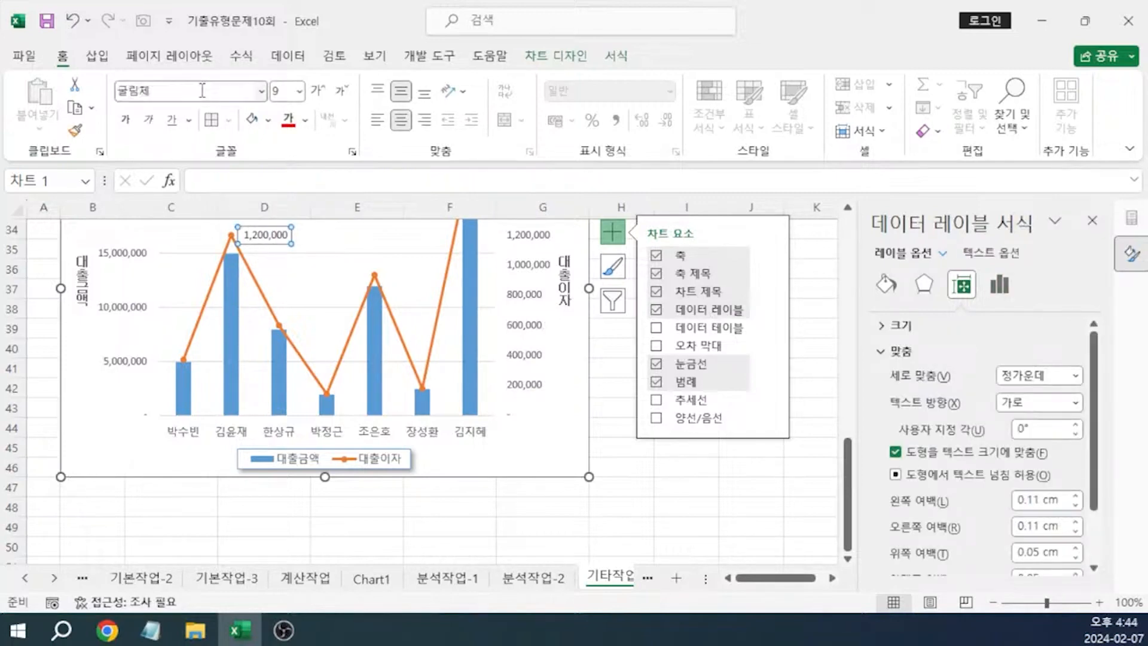
key("Return")
left_click(276, 90)
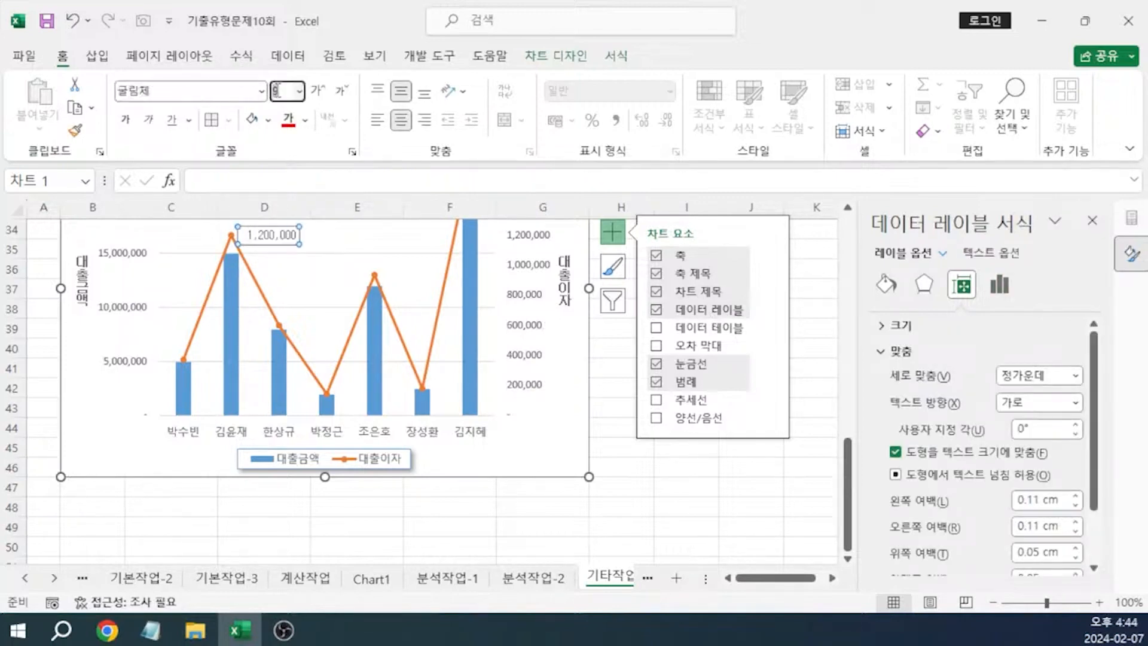
type("10")
key("Return")
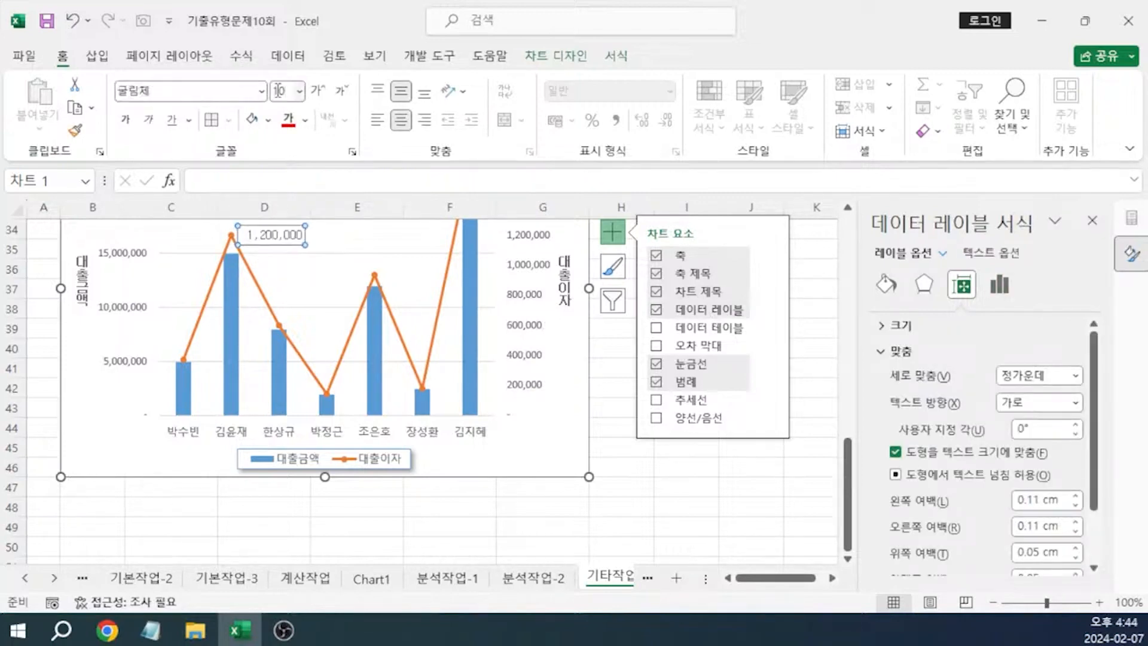